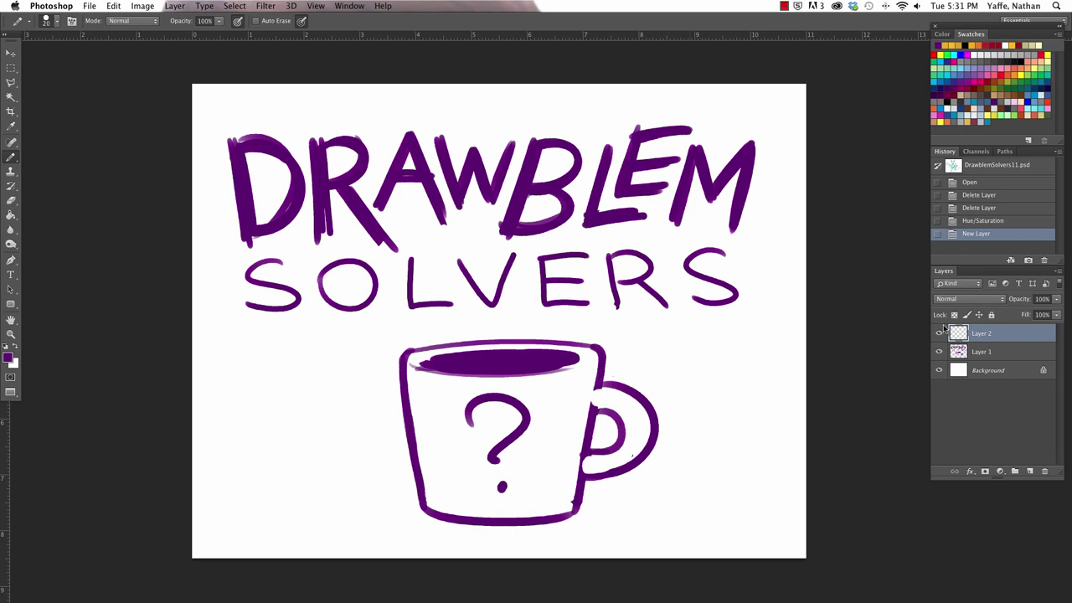
- Hide Layer 1 and draw the monitor's screen on Layer 2 as a slanted four-sided Pencil outline
click(940, 351)
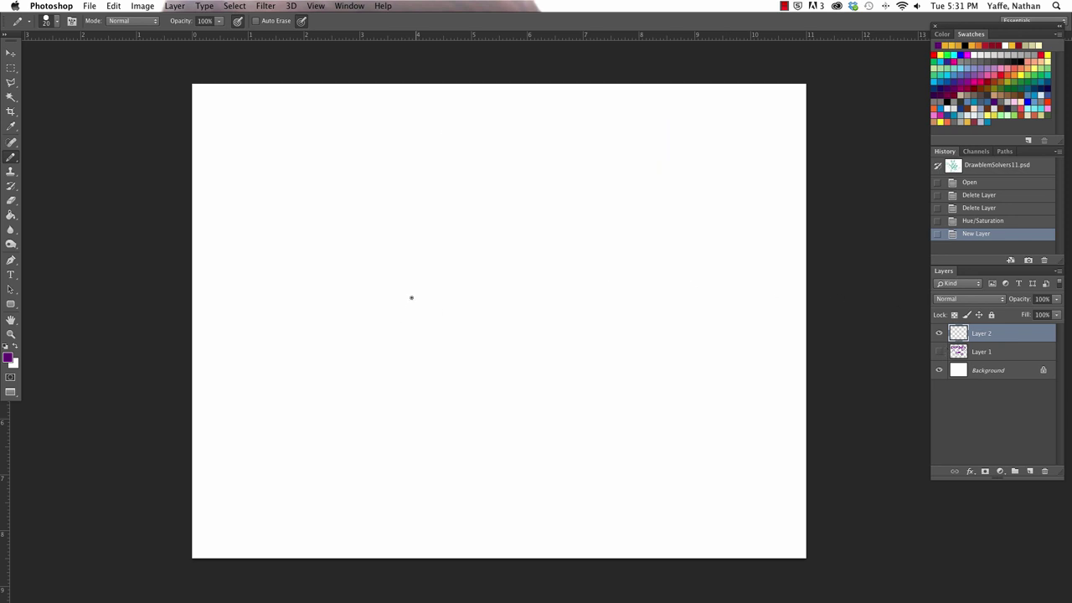
key(z)
click(438, 244)
key(space)
drag(489, 216, 466, 306)
key(b)
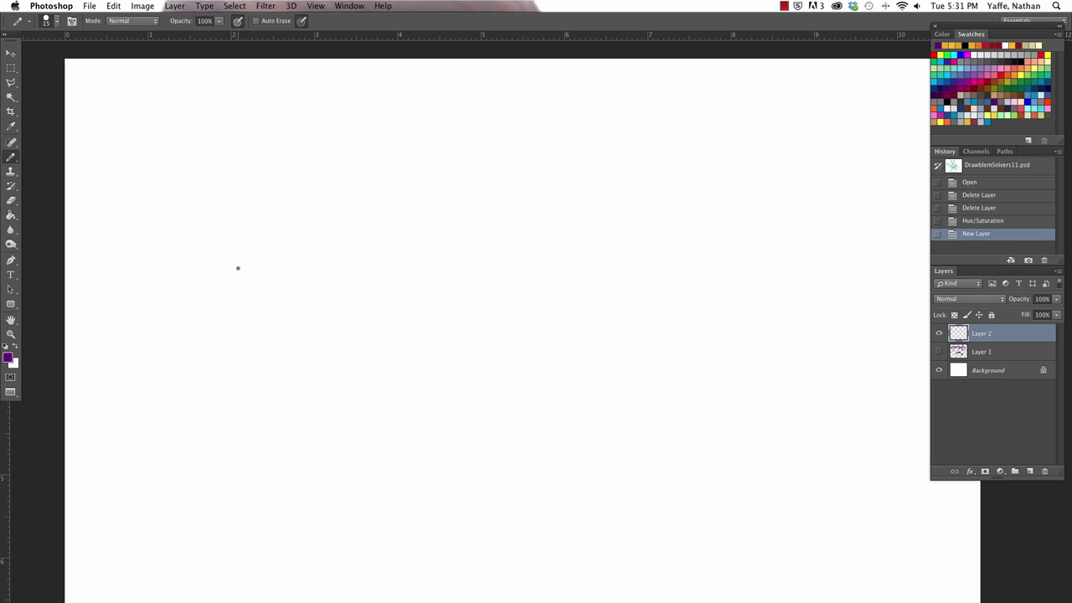
drag(233, 248, 251, 455)
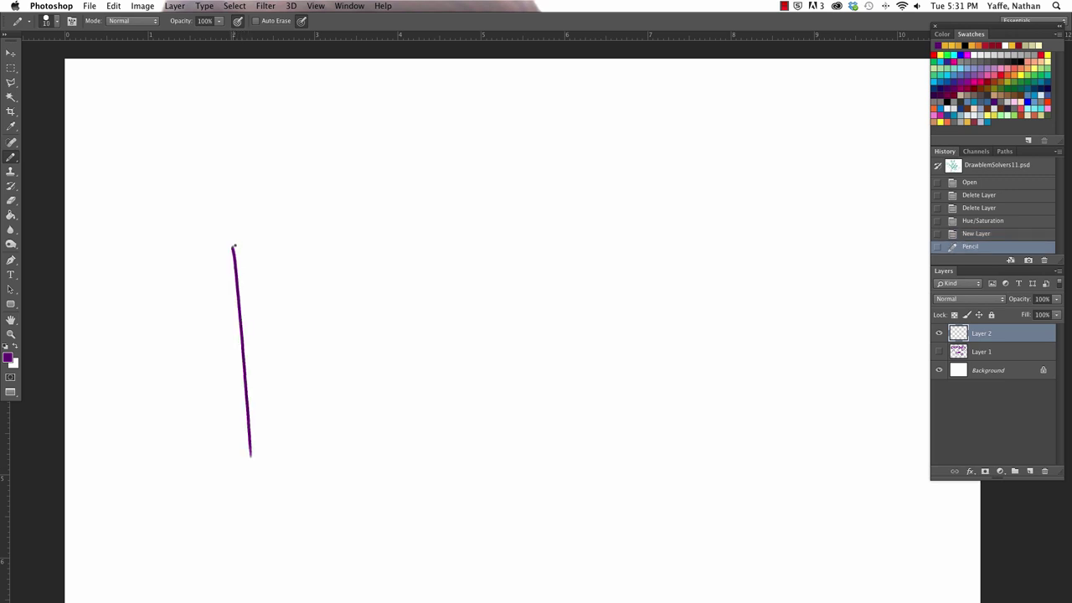
mouse_move(234, 247)
mouse_down()
mouse_move(426, 196)
mouse_move(428, 429)
mouse_up()
drag(250, 456, 429, 416)
- Set the Eraser to Pencil mode at size 30 and trim the overshooting line ends at the screen outline's corners
key(e)
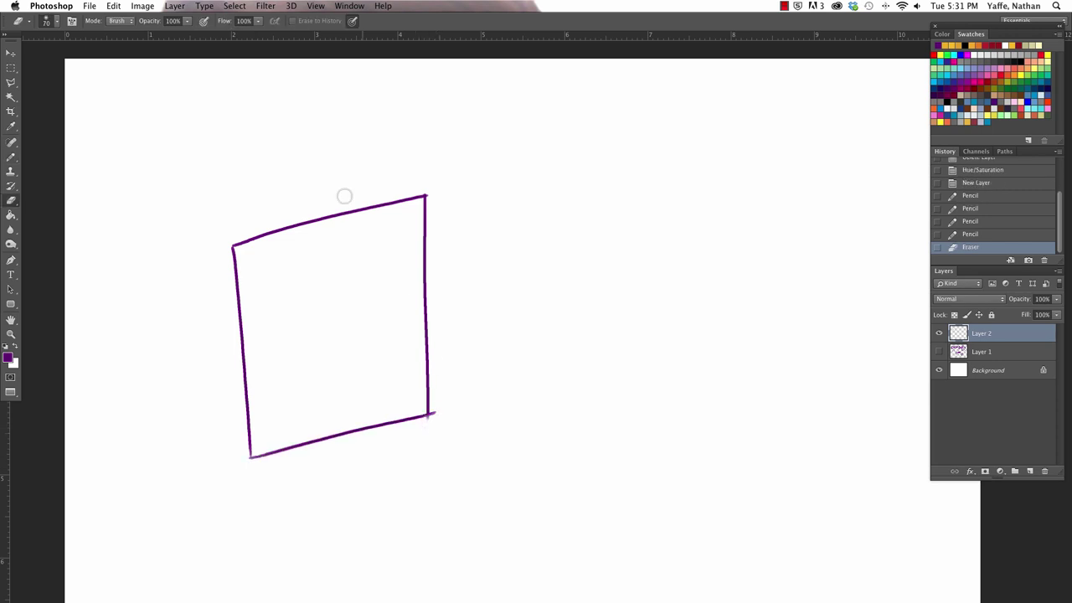
click(128, 20)
click(119, 31)
key(bracketleft)
key(bracketleft)
key(bracketleft)
key(bracketleft)
drag(426, 422, 436, 408)
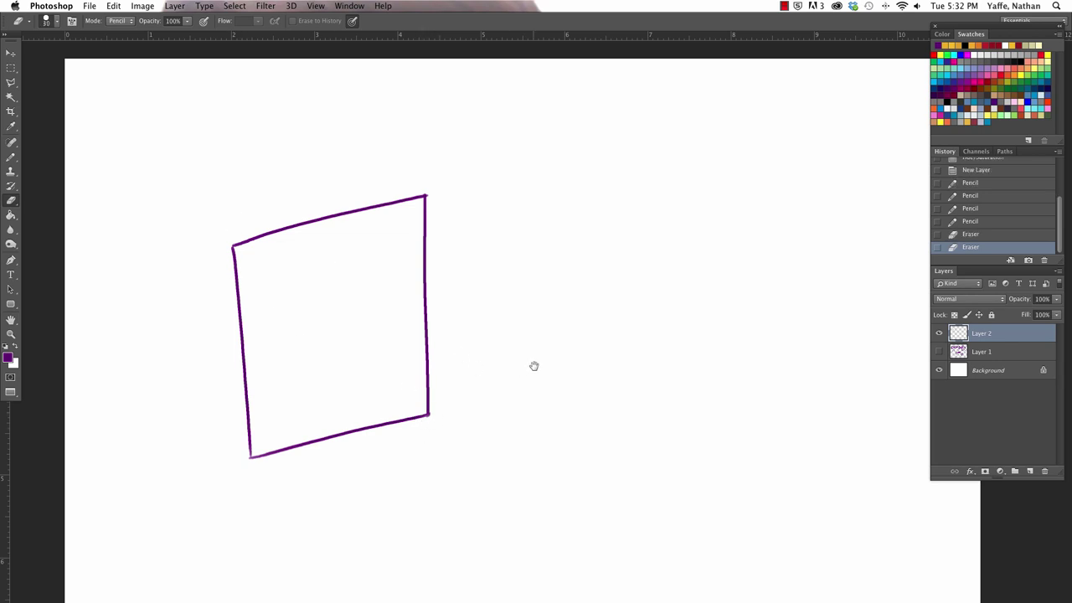
drag(231, 246, 237, 319)
key(b)
drag(235, 243, 211, 228)
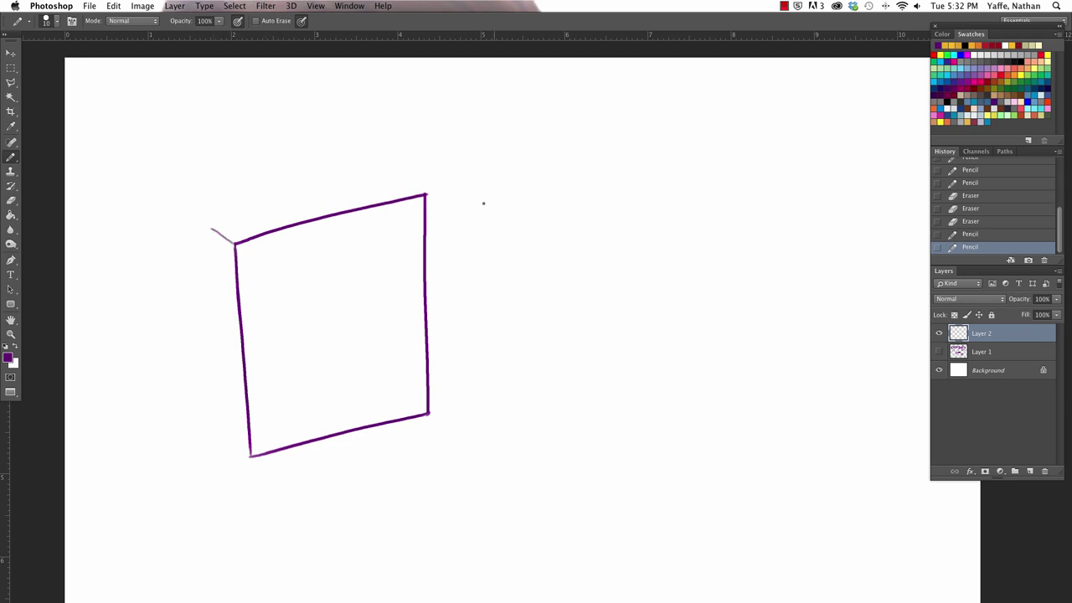
key(super+z)
drag(445, 175, 456, 452)
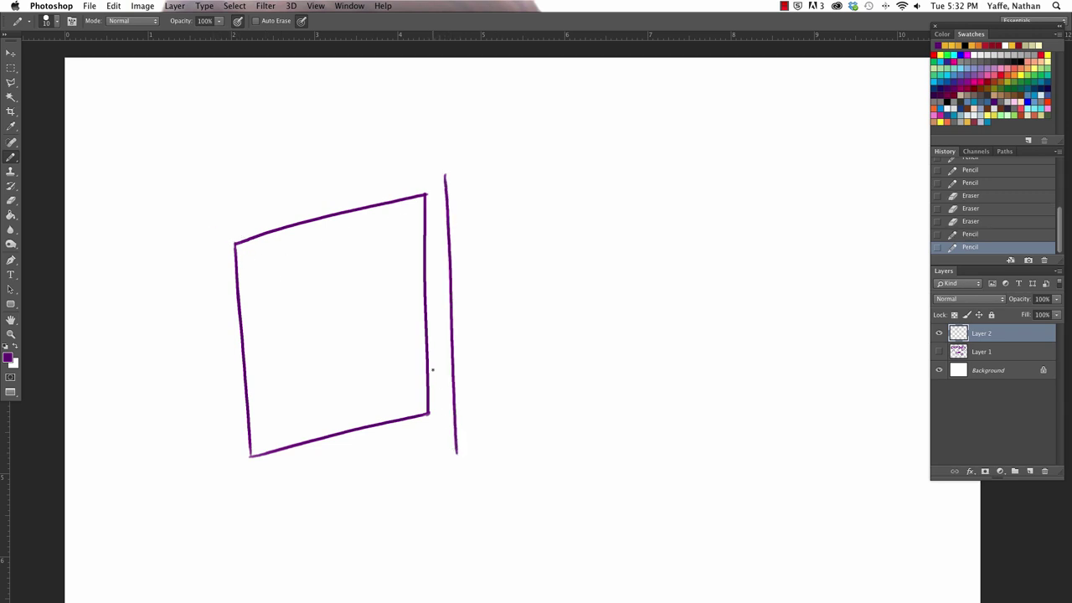
drag(321, 184, 434, 156)
key(e)
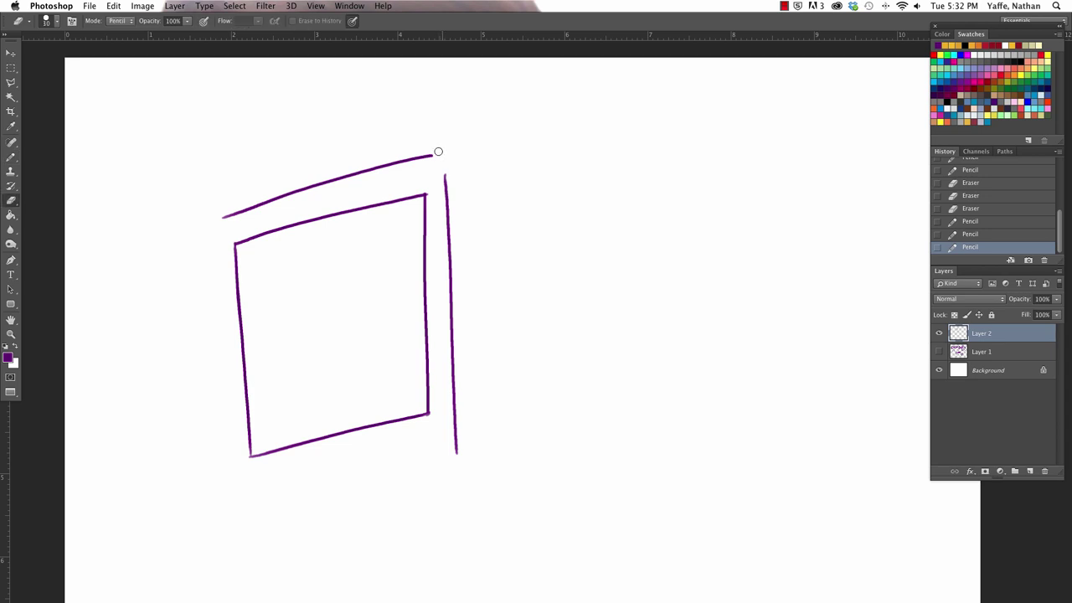
key(super+z)
- Draw the top and right edges of the monitor's bezel parallel to the screen outline and join them at the corner
key(b)
mouse_move(219, 217)
mouse_down()
mouse_move(462, 155)
mouse_move(445, 212)
mouse_move(457, 458)
mouse_up()
shift+click(446, 156)
key(e)
key(b)
drag(452, 156, 457, 425)
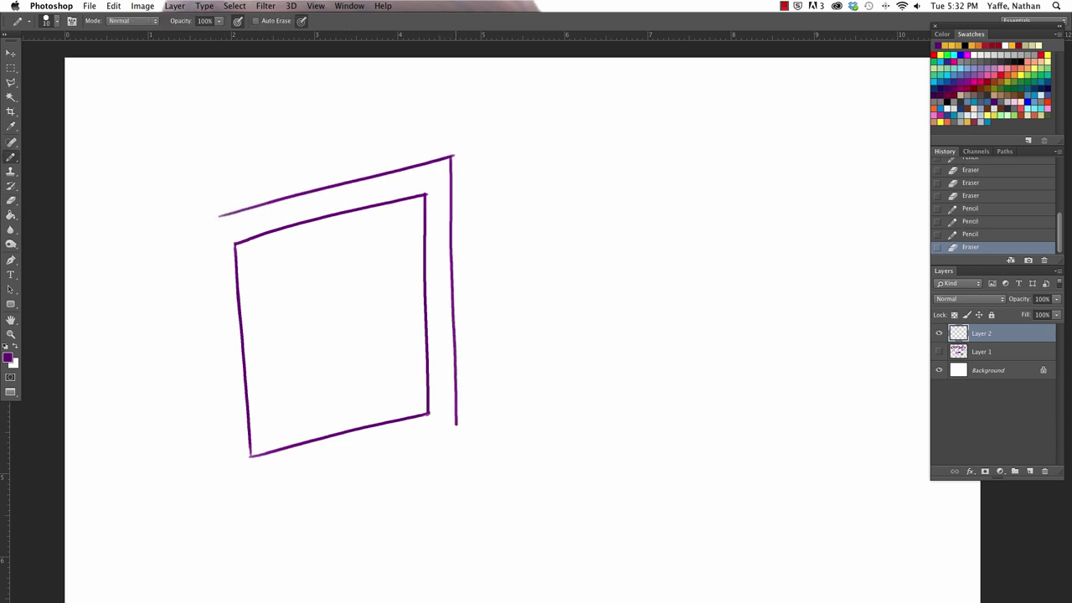
- Complete the bezel with its left and bottom edges and give the monitor depth along its left side and top
mouse_move(207, 221)
mouse_down()
mouse_move(229, 480)
mouse_move(257, 490)
mouse_move(232, 487)
mouse_move(459, 416)
mouse_up()
key(super+z)
drag(232, 489, 454, 431)
mouse_move(201, 216)
mouse_down()
mouse_move(185, 319)
mouse_move(205, 479)
mouse_move(219, 484)
mouse_move(256, 186)
mouse_up()
drag(346, 159, 412, 140)
key(super+z)
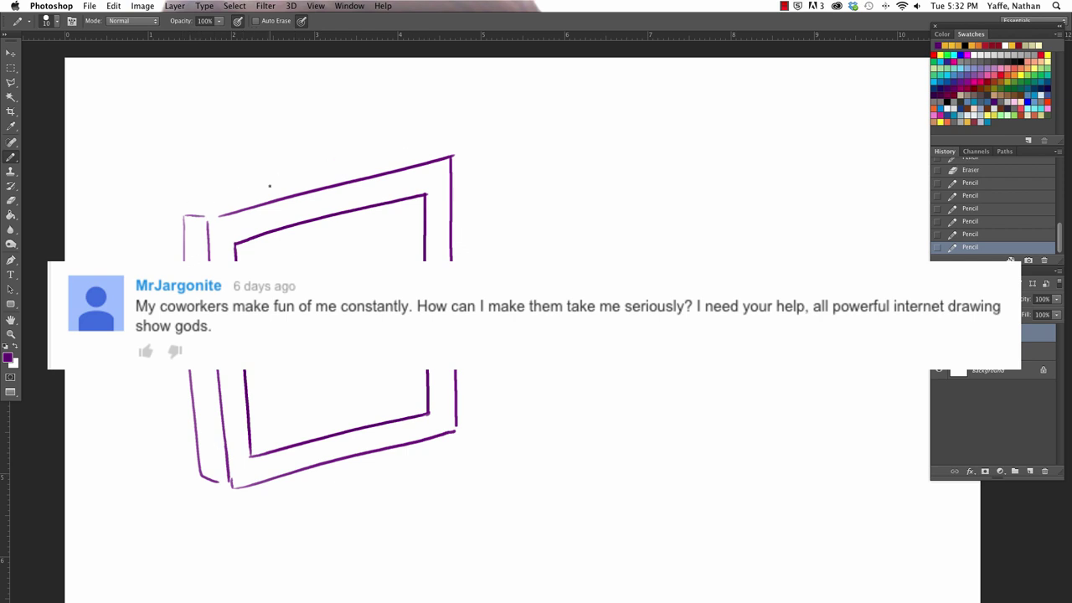
mouse_move(185, 206)
mouse_down()
mouse_move(405, 154)
mouse_move(450, 157)
mouse_up()
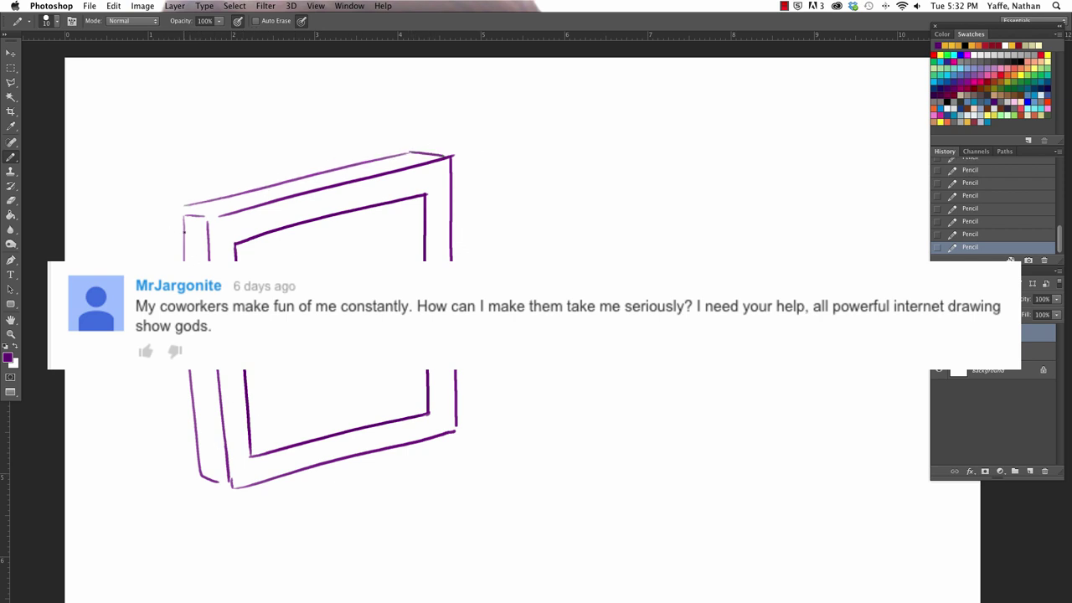
- Draw the rounded rear casing behind the monitor and the curved stand base below it
mouse_move(185, 234)
mouse_down()
mouse_move(133, 269)
mouse_move(137, 363)
mouse_move(165, 408)
mouse_up()
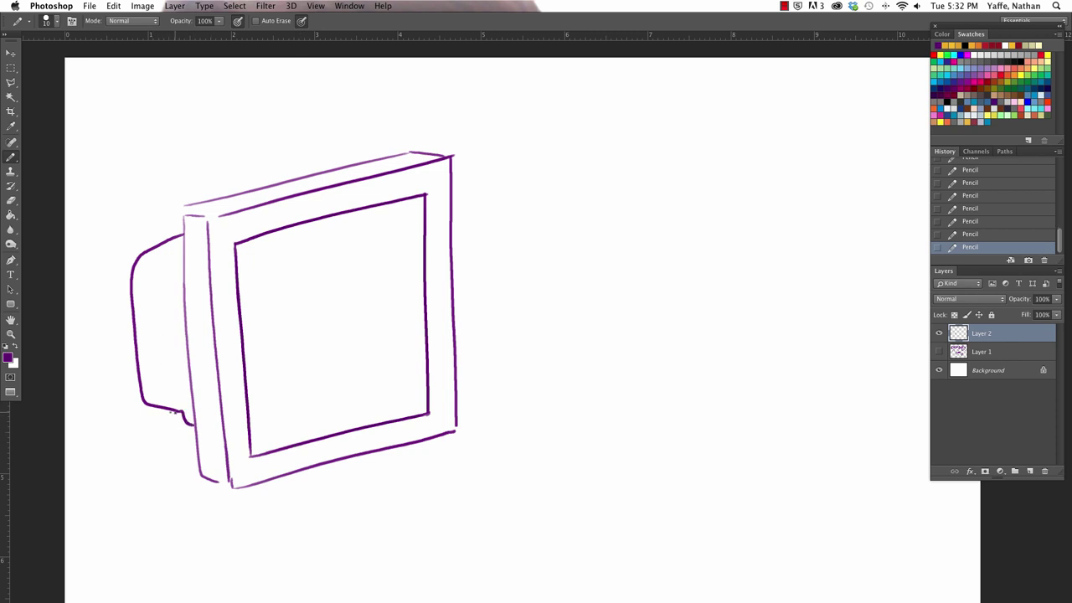
mouse_move(175, 411)
mouse_down()
mouse_move(189, 472)
mouse_move(178, 447)
mouse_move(155, 489)
mouse_move(254, 522)
mouse_move(398, 461)
mouse_move(290, 522)
mouse_move(240, 509)
mouse_move(293, 558)
mouse_up()
key(e)
key(b)
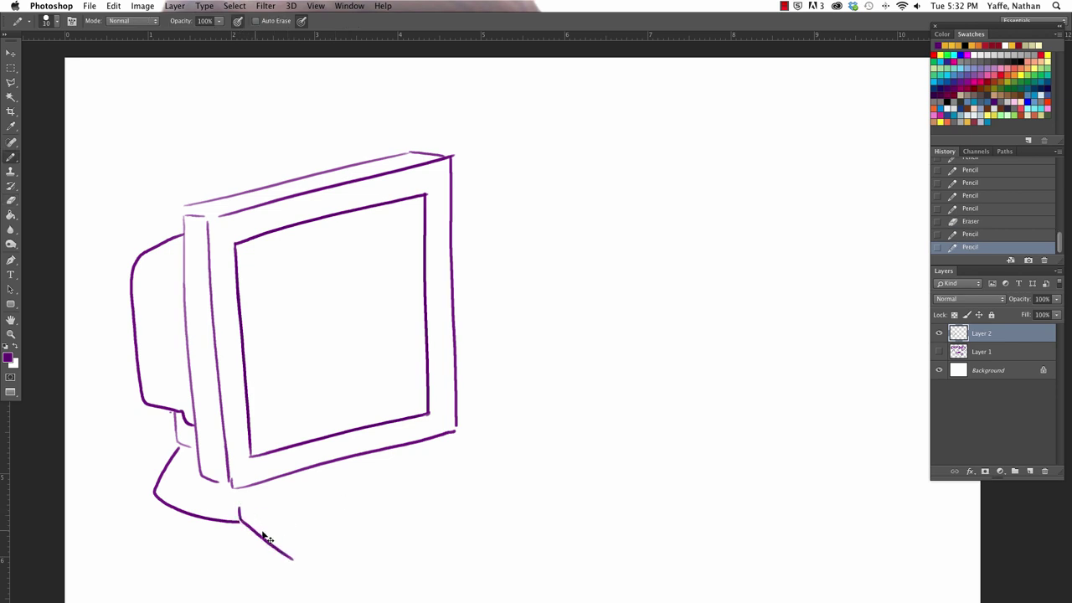
- Undo the steep keyboard line and draw the keyboard's left, back and right edges below the monitor
key(super+z)
drag(239, 508, 240, 526)
drag(241, 524, 327, 555)
drag(243, 505, 423, 474)
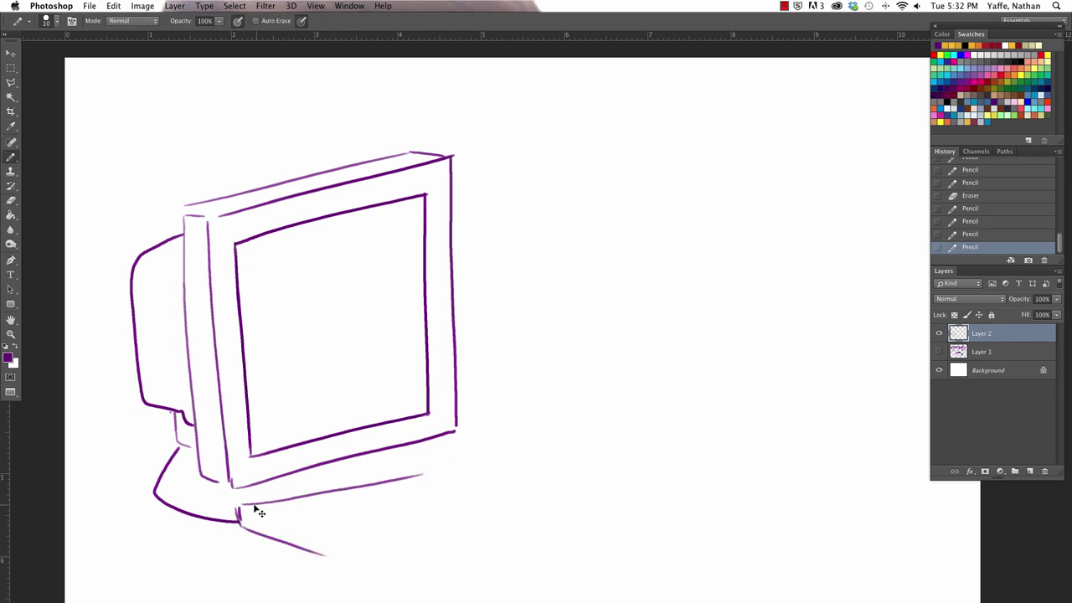
key(super+z)
mouse_move(241, 491)
mouse_down()
mouse_move(452, 444)
mouse_move(497, 478)
mouse_up()
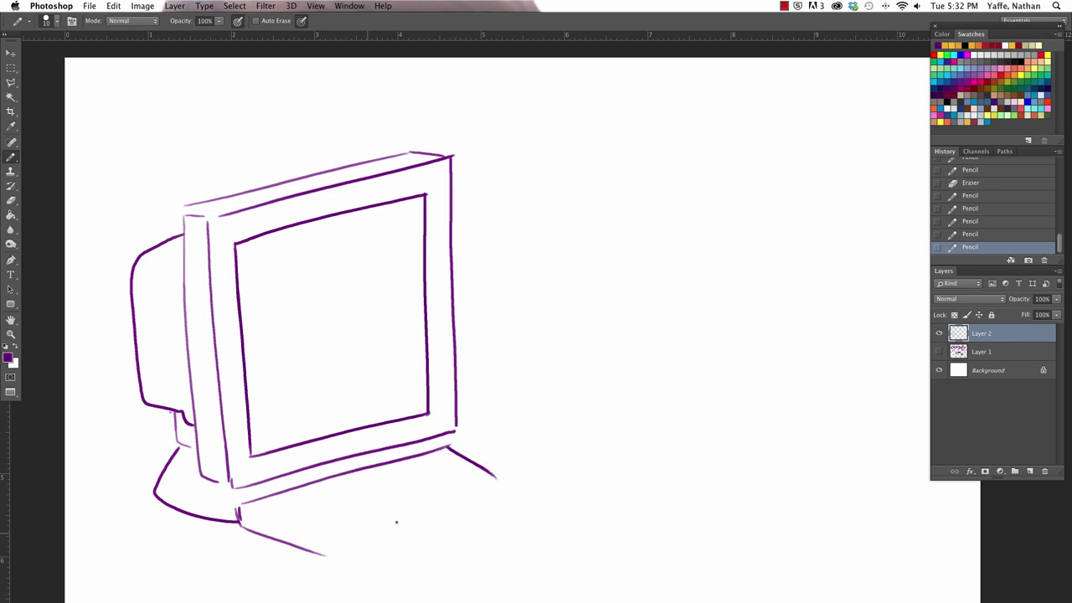
- Outline the keyboard's top surface along the front and redraw its right edge longer
mouse_move(241, 507)
mouse_down()
mouse_move(335, 557)
mouse_move(538, 474)
mouse_move(491, 476)
mouse_move(470, 465)
mouse_move(526, 486)
mouse_up()
key(e)
key(b)
key(super+z)
drag(448, 447, 542, 479)
key(e)
key(b)
- Draw the keyboard's lower front edge to give it thickness, then erase and redraw its right half
mouse_move(334, 554)
mouse_down()
mouse_move(563, 490)
mouse_move(538, 494)
mouse_up()
key(e)
key(b)
key(e)
mouse_move(423, 534)
mouse_down()
mouse_move(560, 501)
mouse_move(451, 532)
mouse_move(494, 510)
mouse_up()
key(b)
drag(418, 534, 541, 493)
- Sketch the space bar on the keyboard and a short cable linking the keyboard to the monitor
drag(384, 521, 463, 494)
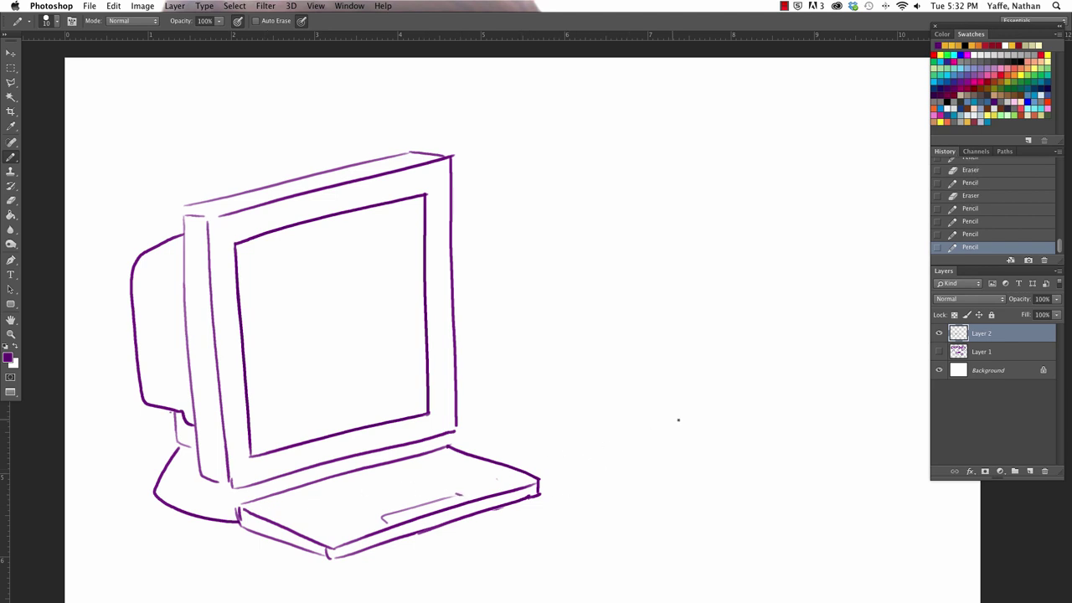
key(super+minus)
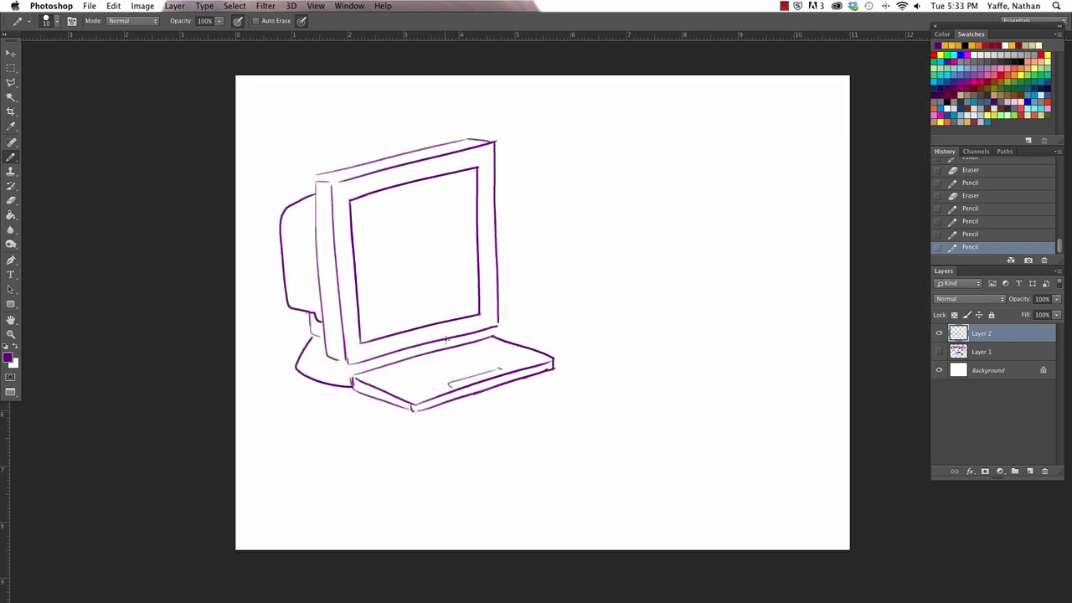
drag(445, 339, 452, 344)
- Scale the computer drawing down proportionally to about 78% and move it up slightly
key(v)
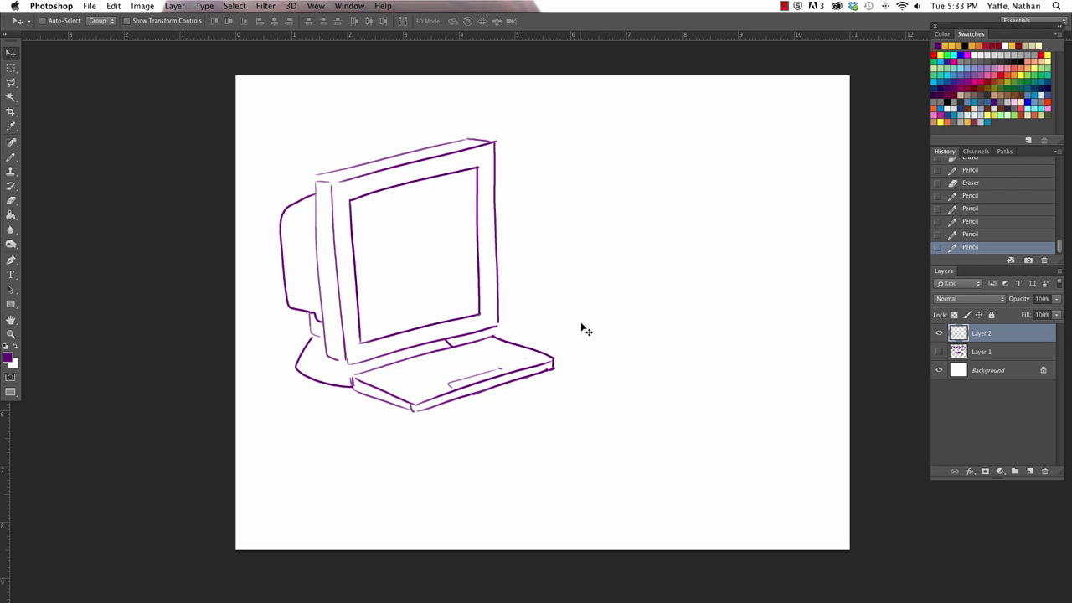
scroll(529, 447, up, 3)
click(128, 21)
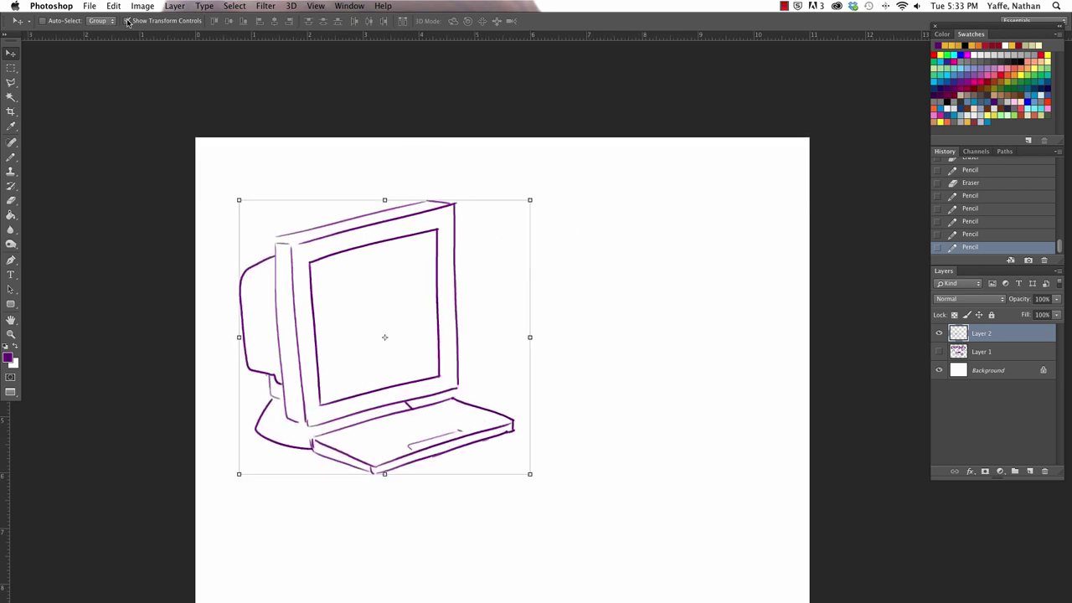
drag(529, 200, 466, 261)
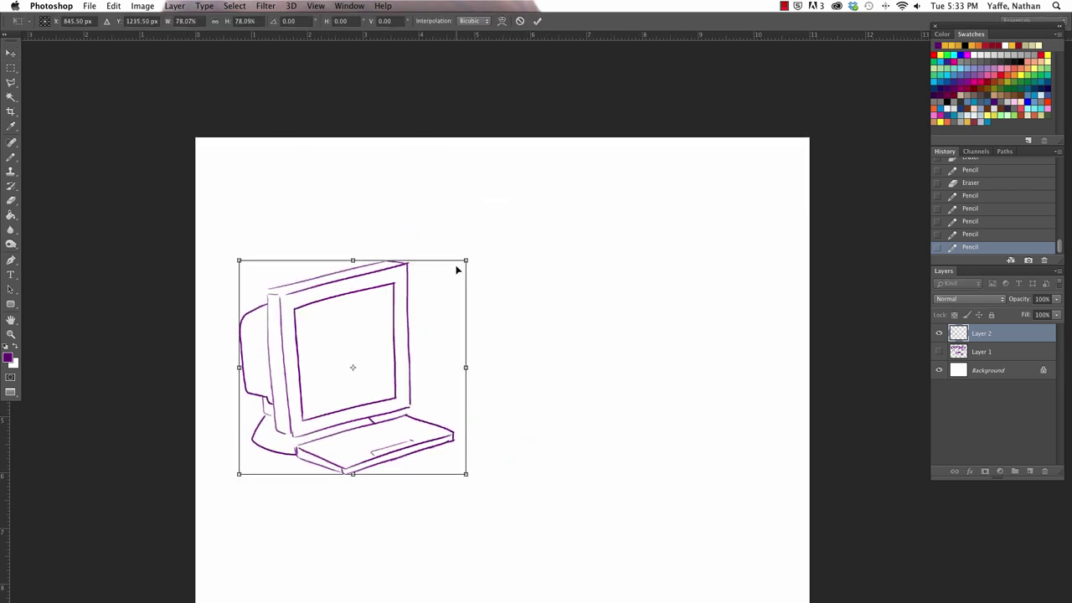
key(Return)
drag(421, 402, 424, 384)
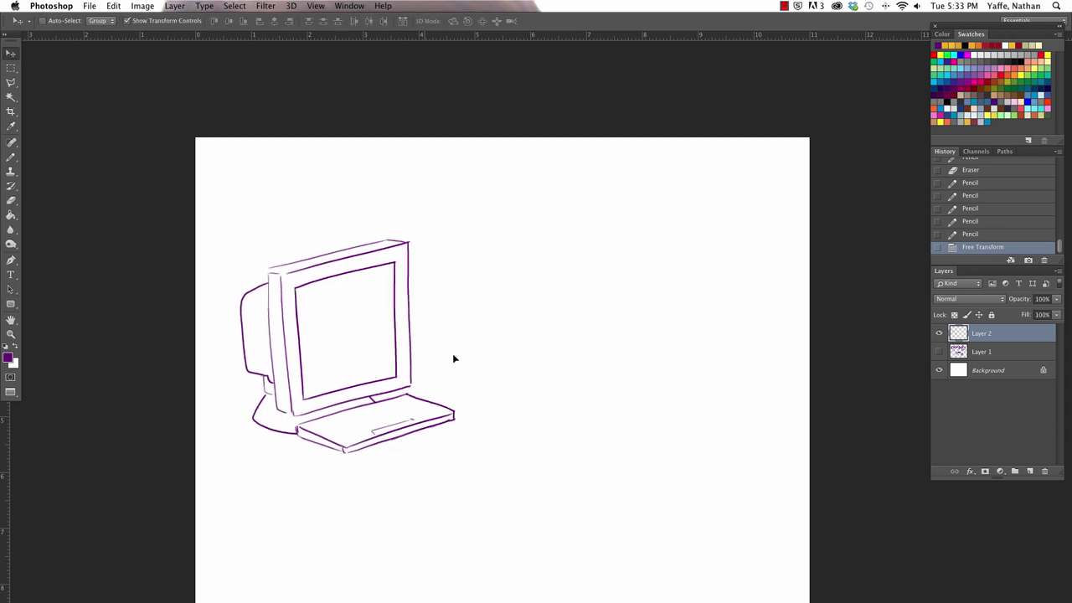
- Draw the man's oval head with a pointed nose facing the monitor, erasing part of the outline around the nose
key(b)
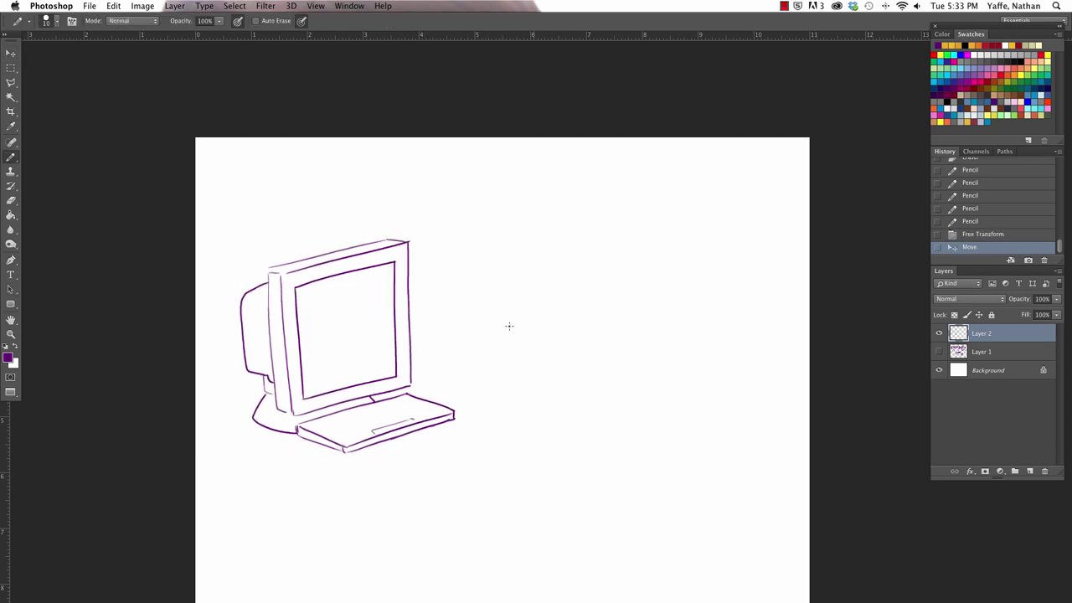
mouse_move(482, 259)
mouse_down()
mouse_move(533, 273)
mouse_move(488, 284)
mouse_move(475, 251)
mouse_up()
key(super+z)
key(e)
mouse_move(476, 290)
mouse_down()
mouse_move(477, 281)
mouse_move(480, 308)
mouse_move(468, 289)
mouse_move(482, 308)
mouse_up()
key(b)
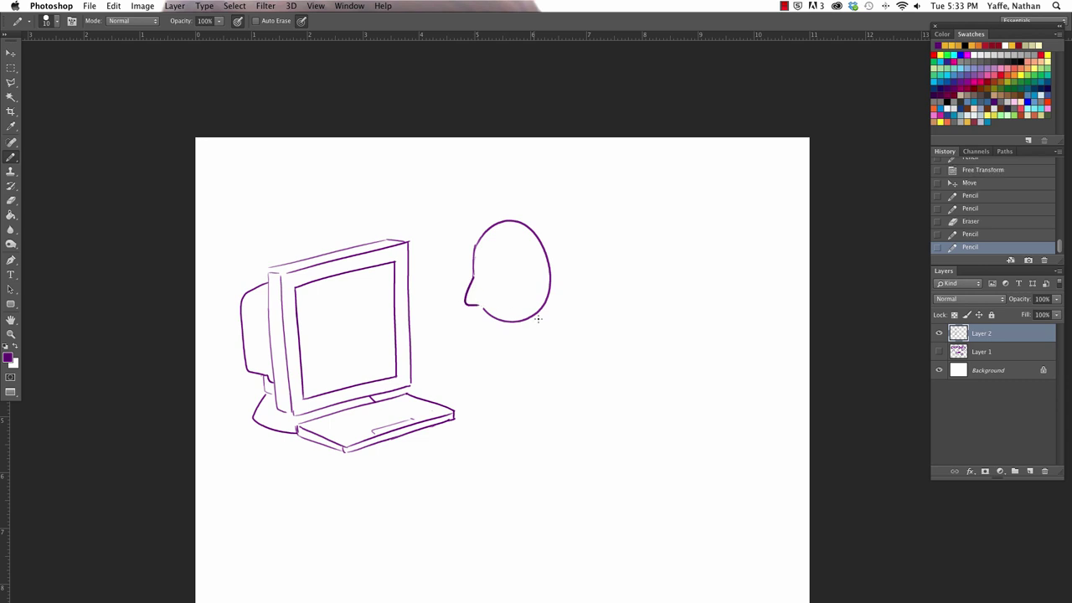
- Draw the face with a worried brow, an eye, a dark moustache, a wavy mouth and an ear, erasing the outline behind the ear
key(z)
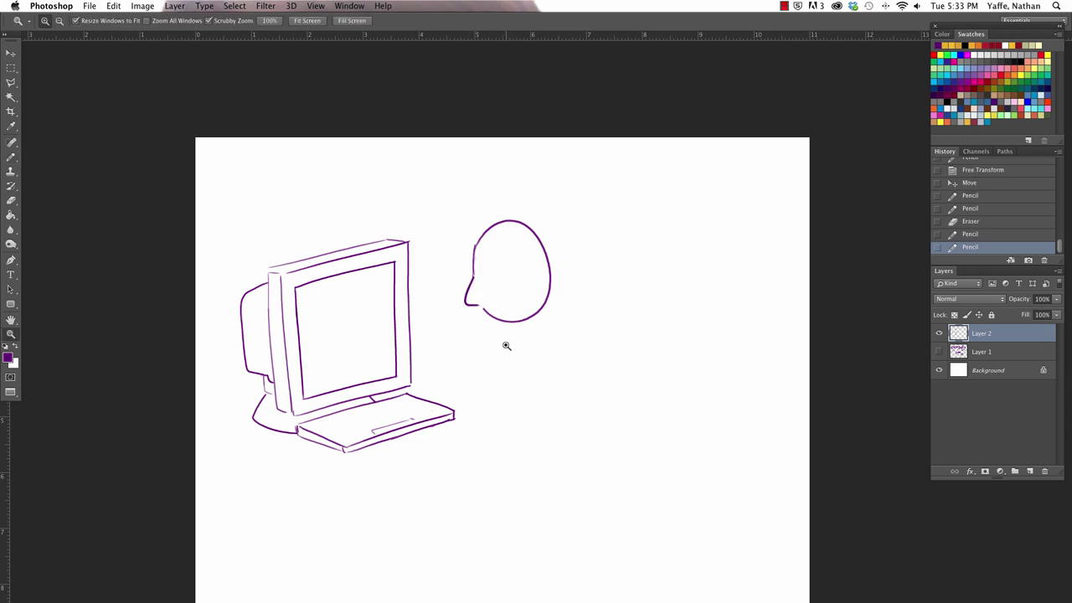
drag(505, 342, 525, 293)
key(b)
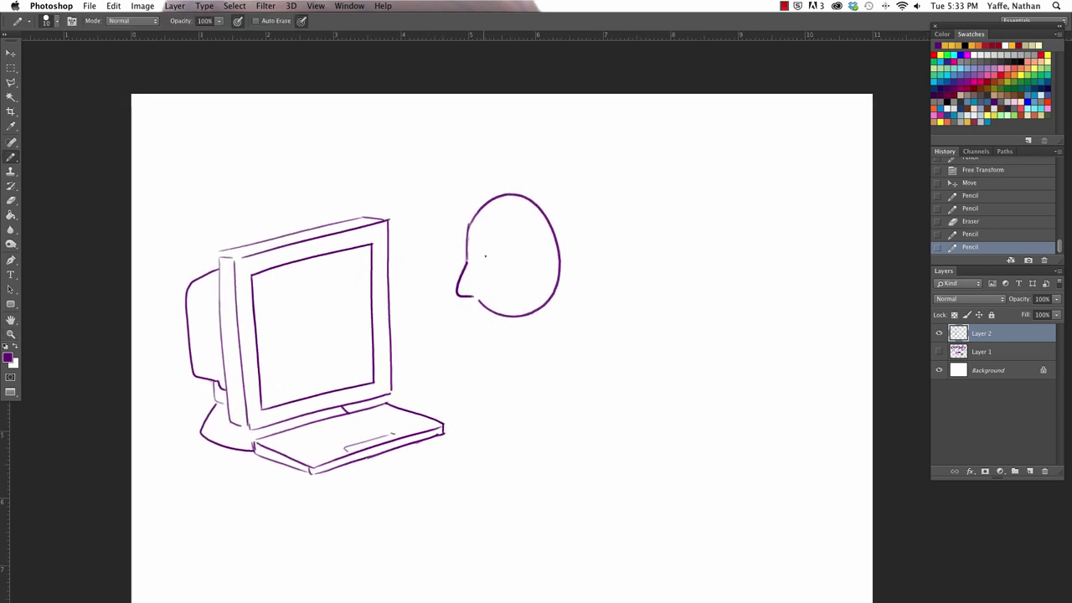
mouse_move(479, 236)
mouse_down()
mouse_move(505, 238)
mouse_move(497, 263)
mouse_move(503, 244)
mouse_up()
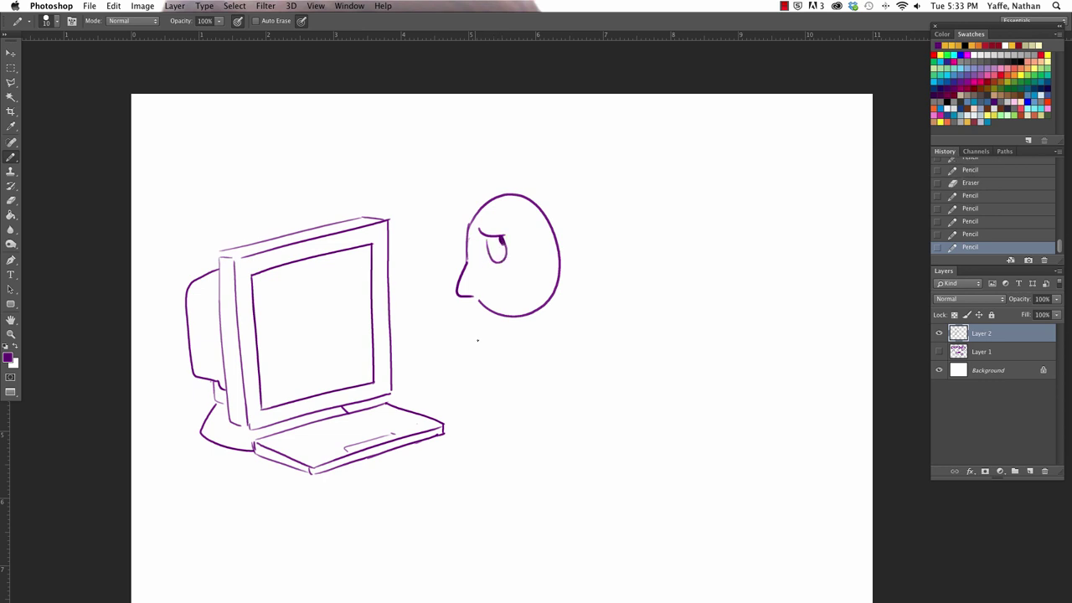
mouse_move(486, 303)
mouse_down()
mouse_move(514, 302)
mouse_move(475, 300)
mouse_up()
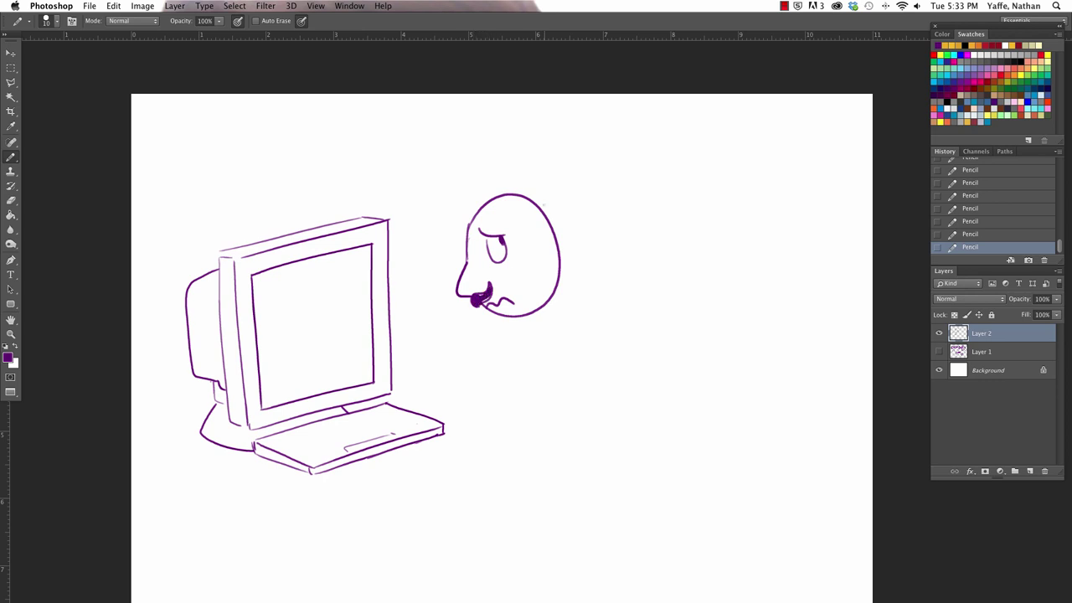
drag(551, 237, 556, 246)
key(e)
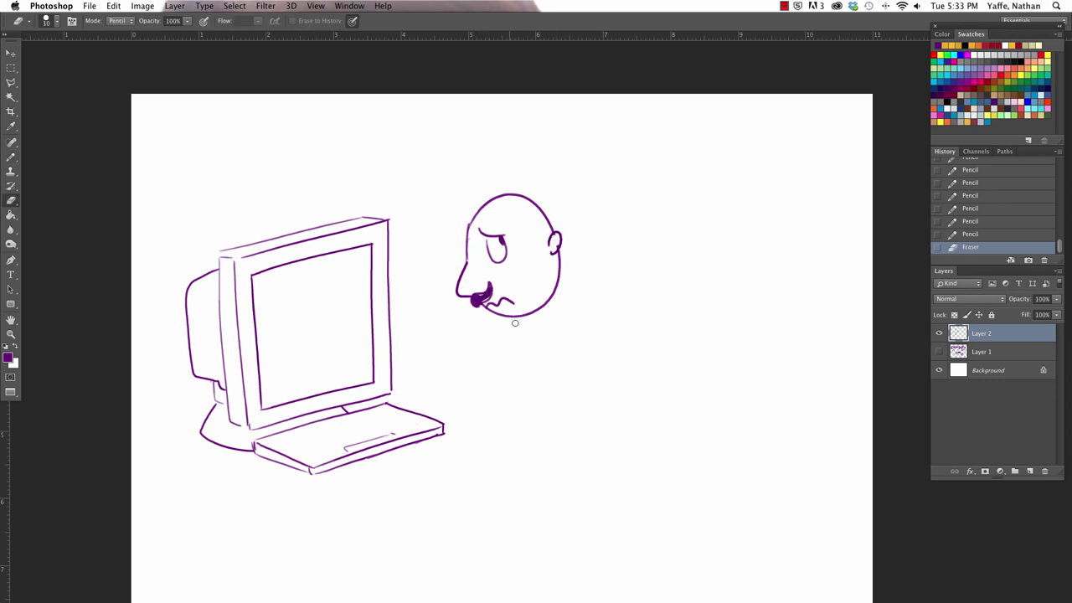
- Draw the upper contour of the man's bent near arm, ending in a hand resting on the keyboard
key(b)
mouse_move(533, 314)
mouse_down()
mouse_move(527, 382)
mouse_move(471, 403)
mouse_move(409, 416)
mouse_up()
drag(428, 394, 409, 416)
key(e)
key(b)
key(e)
key(b)
mouse_move(430, 398)
mouse_down()
mouse_move(531, 432)
mouse_move(546, 303)
mouse_up()
key(super+z)
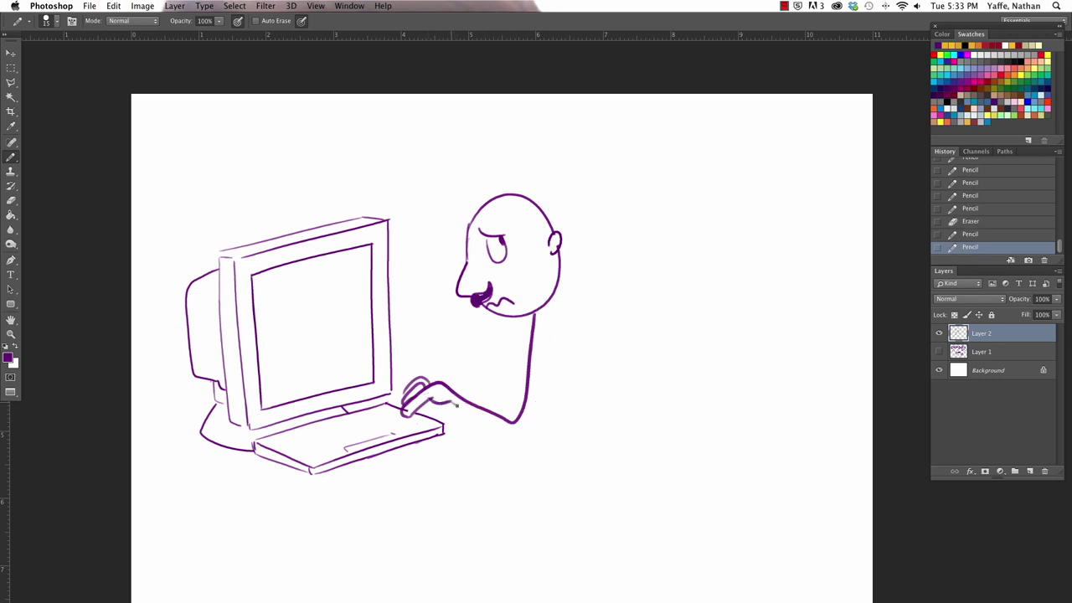
- Complete the near arm's lower contour and the collar, and draw a dark bowler hat on the head
mouse_move(451, 397)
mouse_down()
mouse_move(532, 446)
mouse_move(541, 315)
mouse_move(538, 336)
mouse_move(554, 303)
mouse_up()
key(e)
key(b)
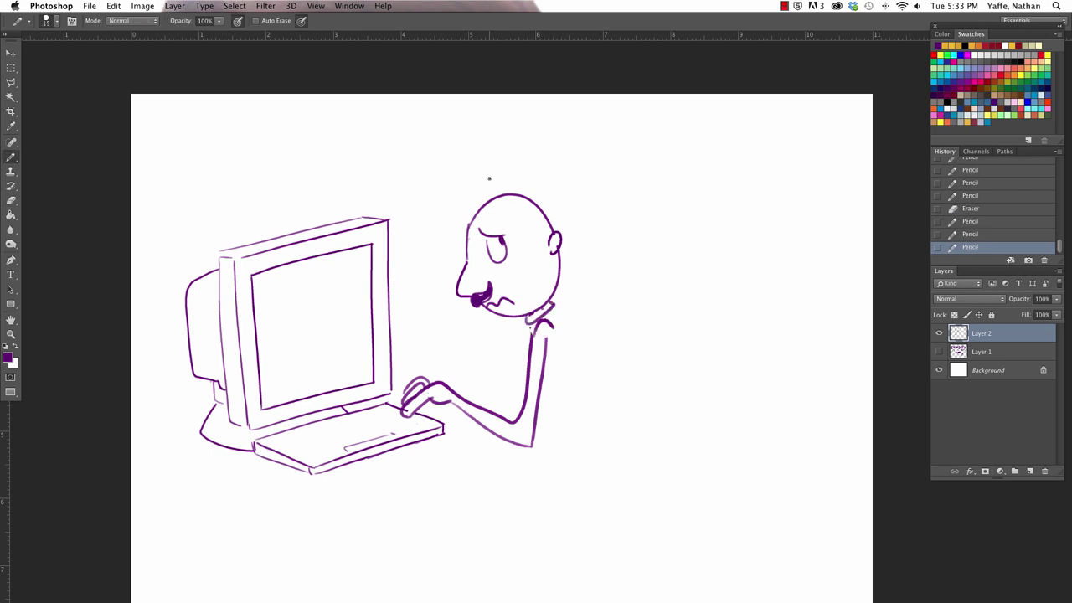
mouse_move(486, 187)
mouse_down()
mouse_move(553, 186)
mouse_move(536, 189)
mouse_move(539, 181)
mouse_move(516, 173)
mouse_move(528, 176)
mouse_up()
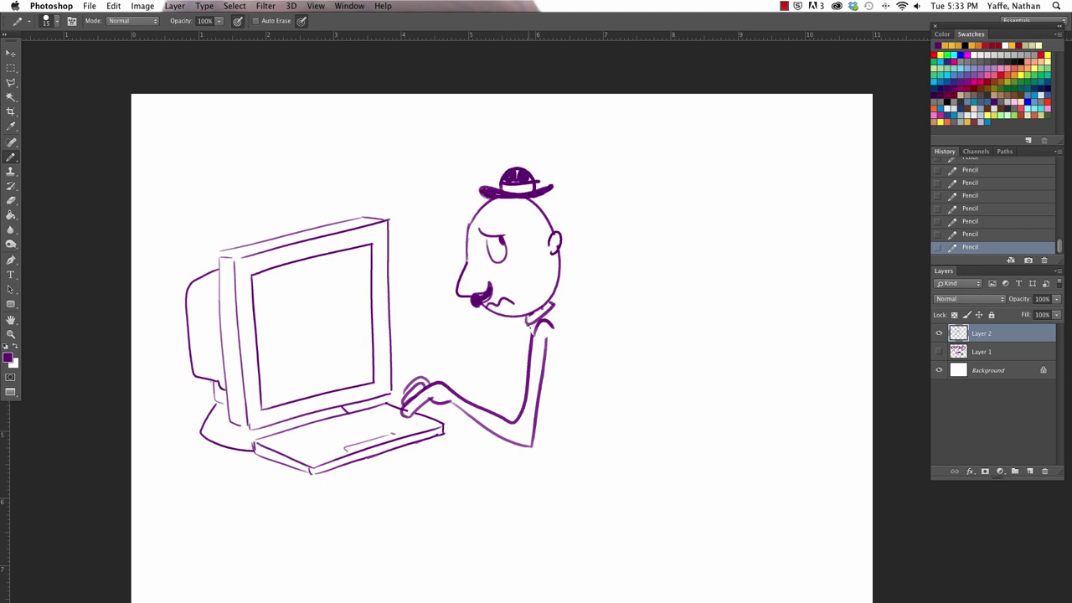
- Draw the torso with two curved lines running down from the neck and arm, and undo the stray chest line
drag(544, 353, 589, 448)
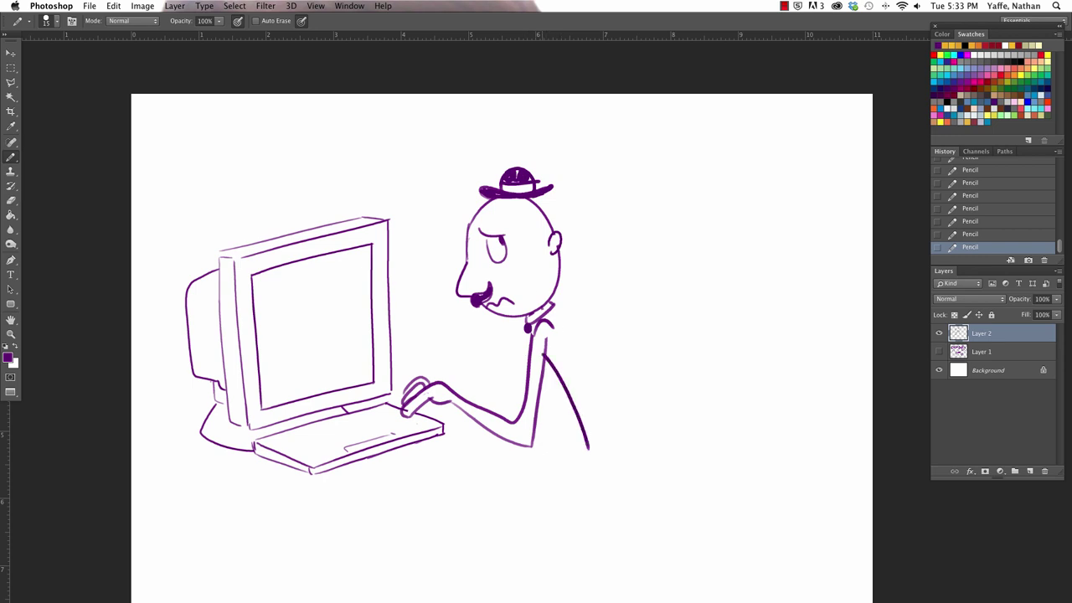
drag(556, 303, 633, 462)
drag(529, 327, 507, 399)
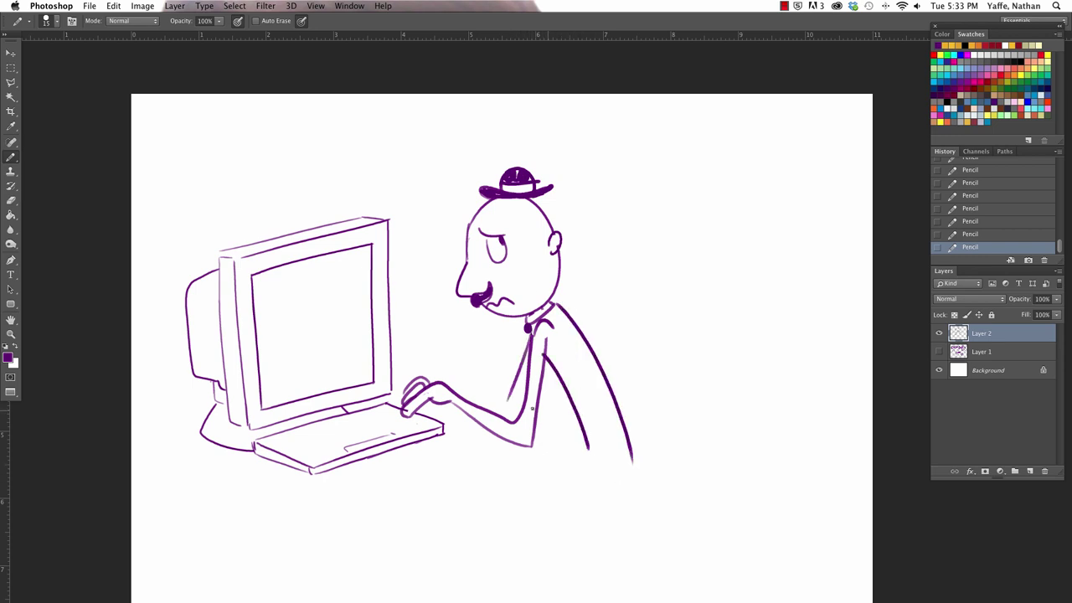
key(super+z)
- Draw the far arm bent behind the near one, with its raised hand above the keyboard
mouse_move(554, 371)
mouse_down()
mouse_move(541, 404)
mouse_move(508, 420)
mouse_up()
drag(472, 367, 507, 417)
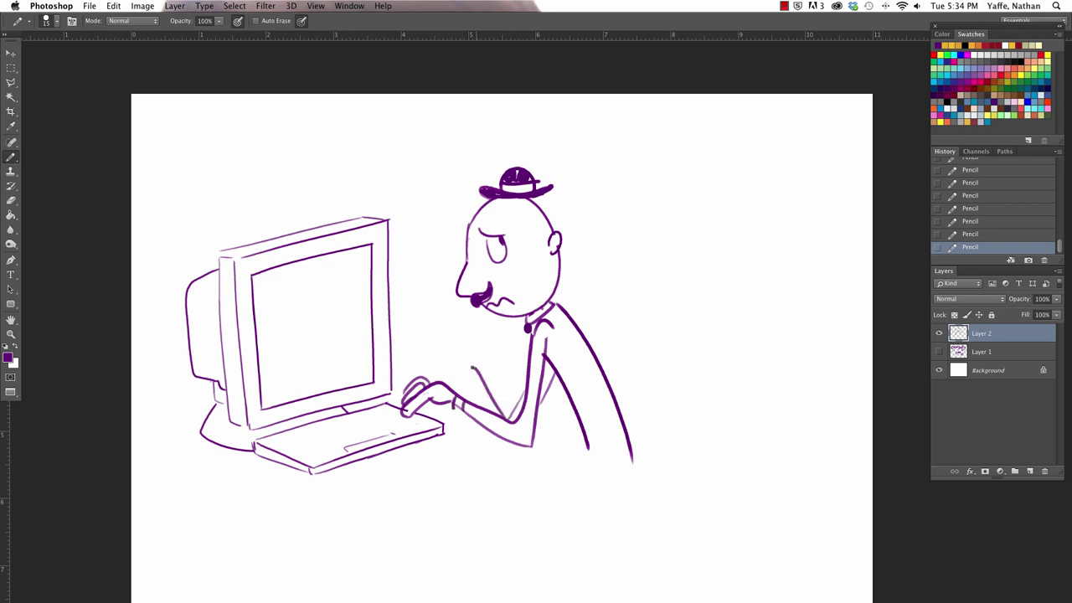
mouse_move(457, 385)
mouse_down()
mouse_move(472, 368)
mouse_move(474, 394)
mouse_move(474, 379)
mouse_up()
key(super+z)
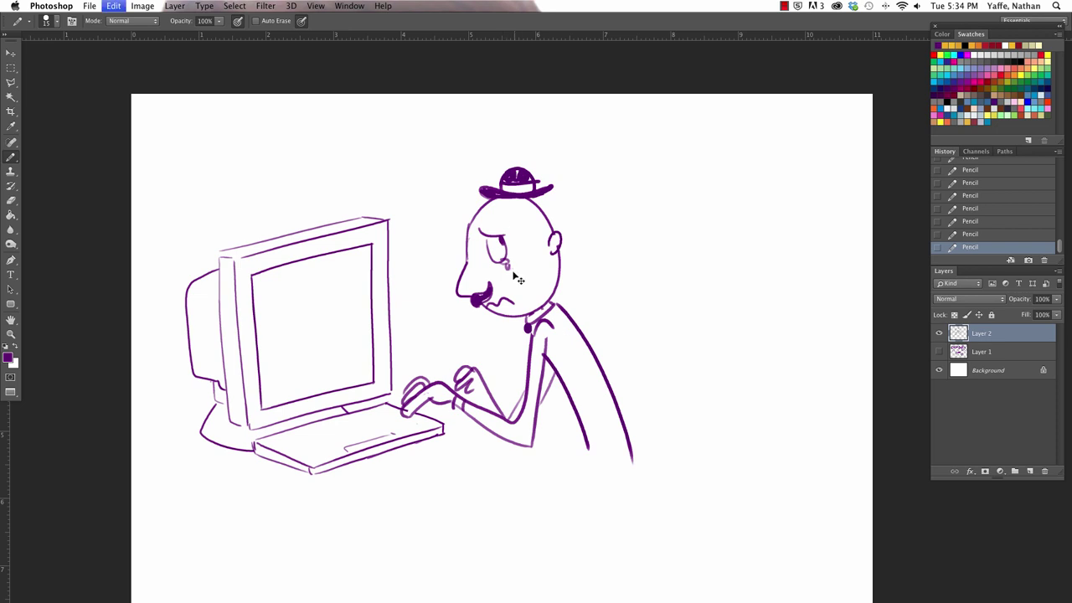
- Refine the fingers and wrist of the man's raised far hand, and add a short line between the near arm and torso
key(e)
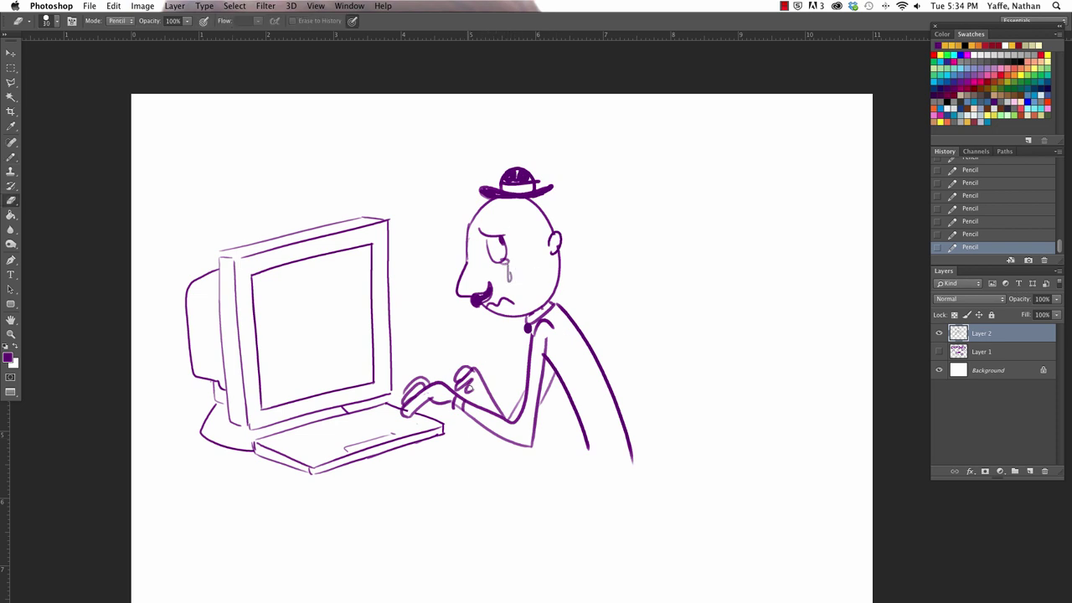
mouse_move(466, 396)
mouse_down()
mouse_move(469, 378)
mouse_move(481, 379)
mouse_move(453, 369)
mouse_move(474, 373)
mouse_move(486, 395)
mouse_move(470, 390)
mouse_move(484, 382)
mouse_move(491, 410)
mouse_up()
key(b)
key(super+z)
key(e)
key(b)
drag(549, 392, 540, 408)
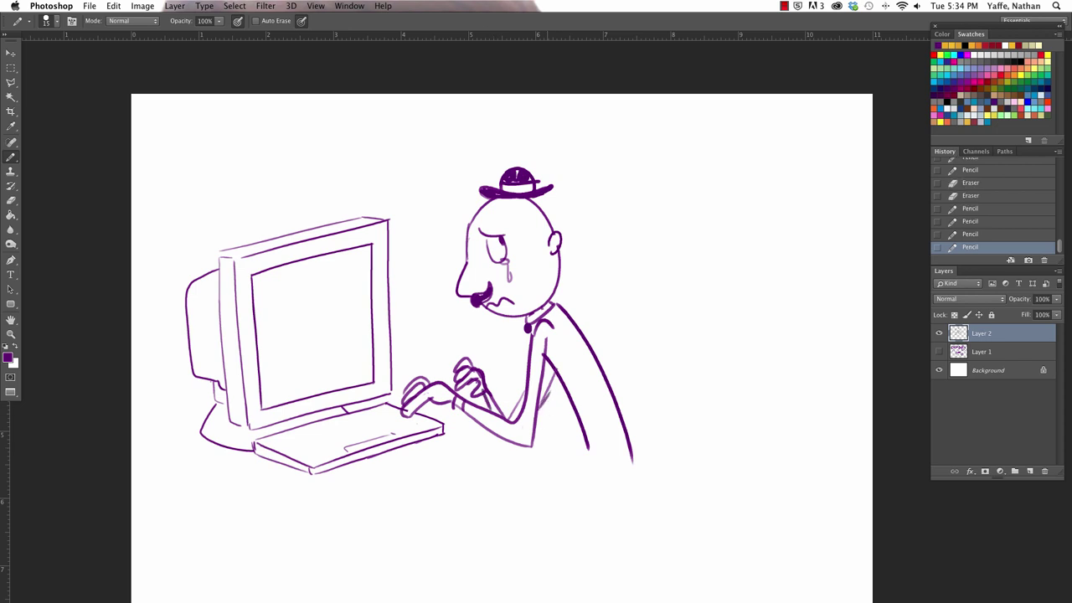
- Erase the rough back line of the near upper arm and redraw it from the armpit to the elbow
drag(555, 362, 537, 396)
key(e)
key(b)
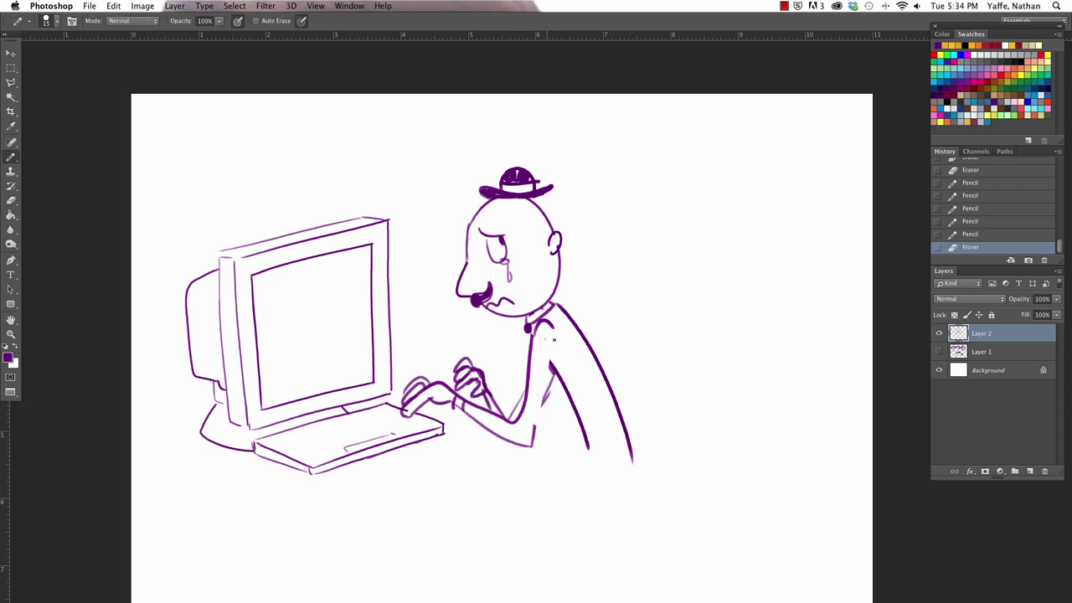
drag(552, 355, 534, 437)
- Draw a tall rounded chair backrest behind the man's lower back, trimming the torso line where they overlap
key(e)
mouse_move(630, 462)
mouse_down()
mouse_move(629, 438)
mouse_move(620, 442)
mouse_move(660, 460)
mouse_up()
key(b)
key(e)
mouse_move(630, 416)
mouse_down()
mouse_move(622, 459)
mouse_move(621, 421)
mouse_move(589, 469)
mouse_up()
key(b)
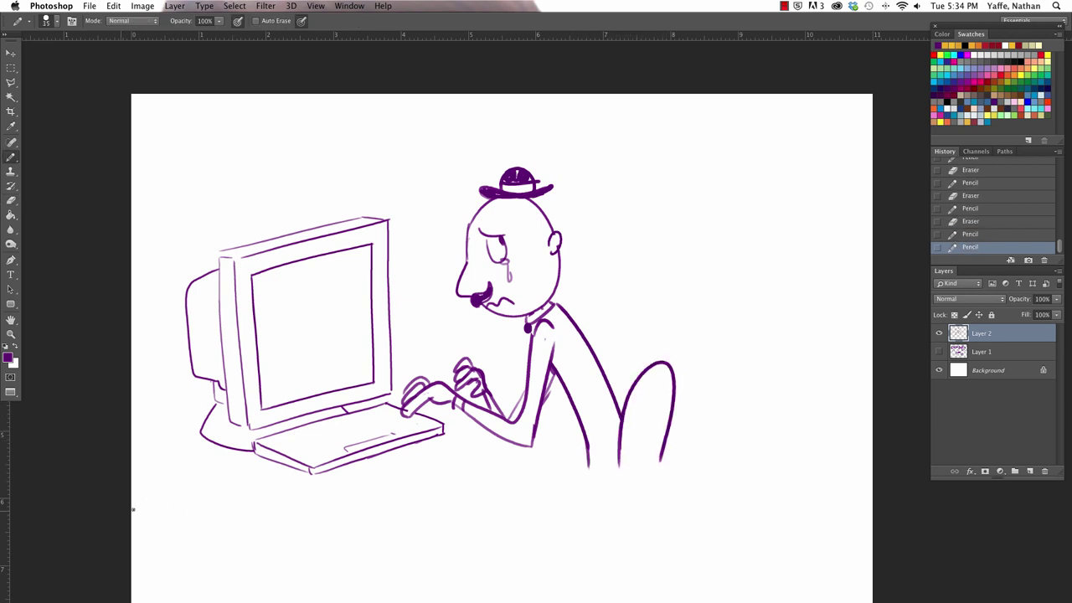
- Draw the desk's front edge, redoing the first attempt, and its back edge between the monitor and the man
drag(234, 575, 513, 436)
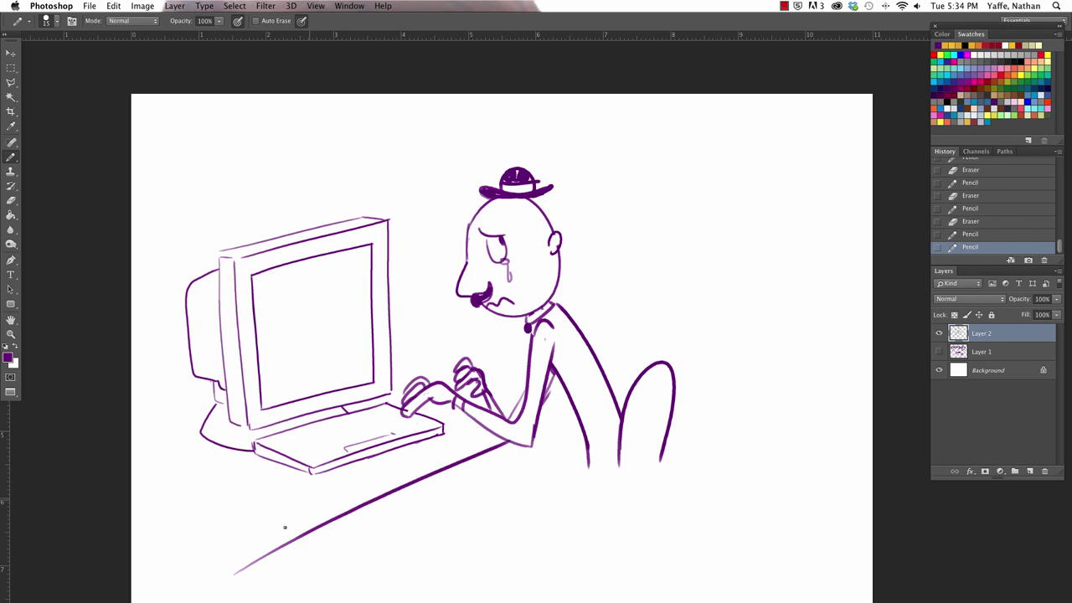
key(ctrl+z)
drag(204, 568, 498, 435)
drag(392, 340, 526, 362)
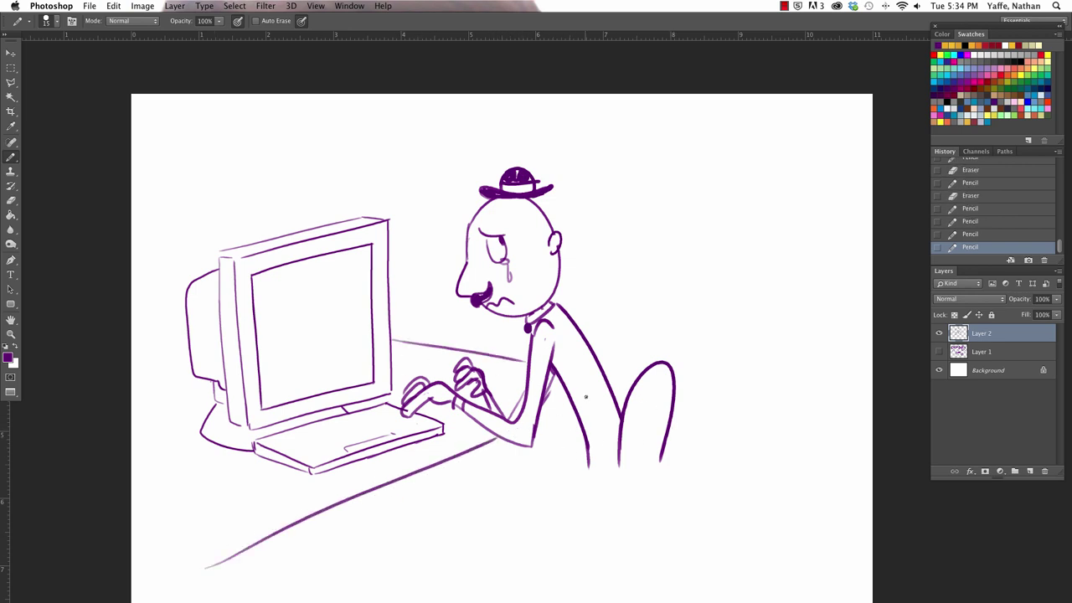
drag(545, 421, 571, 408)
- Erase the front line of the torso and redraw it as a smooth curve from the armpit to the waist
key(e)
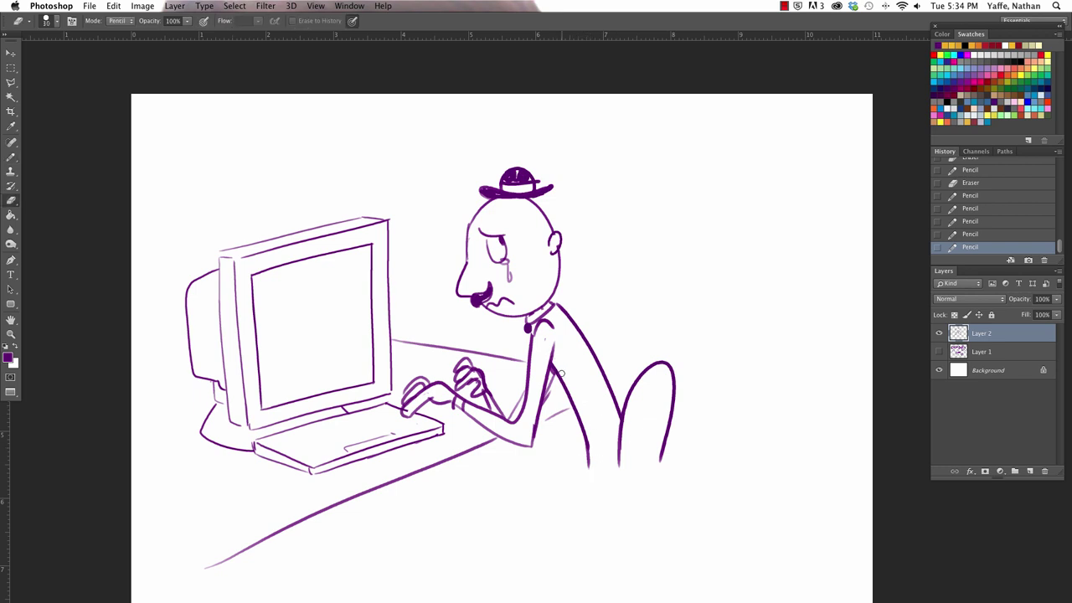
mouse_move(554, 369)
mouse_down()
mouse_move(586, 472)
mouse_move(581, 418)
mouse_up()
key(b)
drag(552, 369, 584, 486)
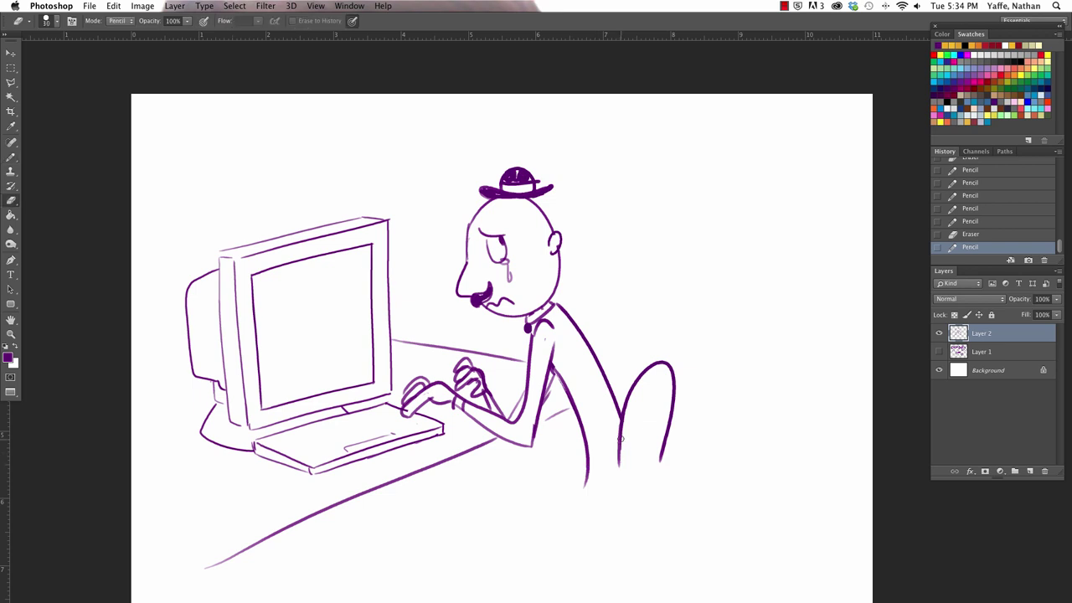
- Complete the chair backrest with an inner edge and dark support, and draw the near leg bent at the knee
drag(622, 437, 615, 504)
mouse_move(668, 366)
mouse_down()
mouse_move(621, 484)
mouse_move(418, 531)
mouse_up()
key(super+z)
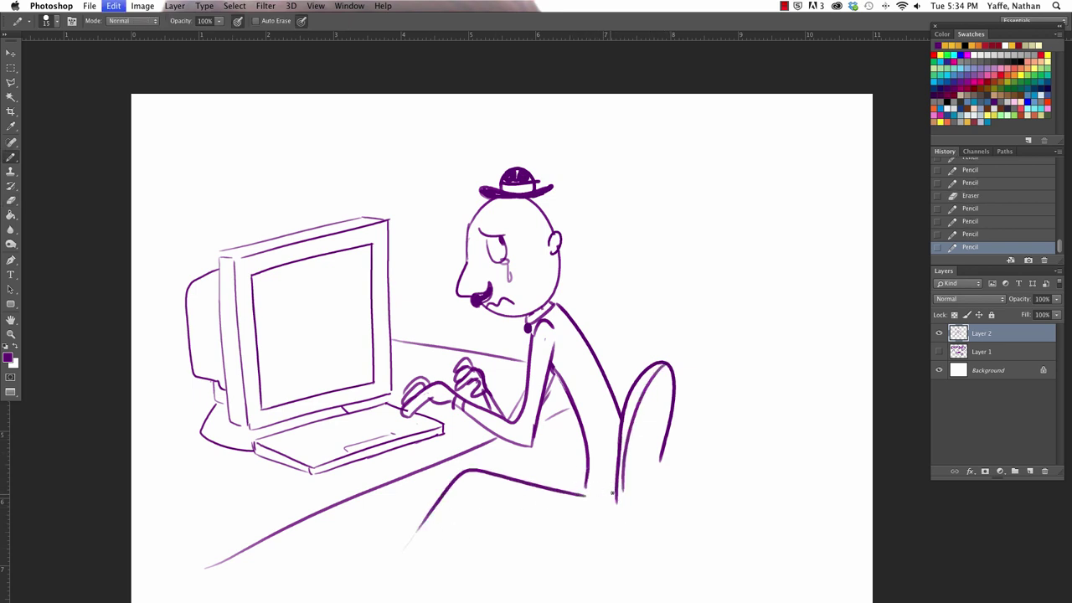
drag(587, 483, 614, 518)
mouse_move(660, 471)
mouse_down()
mouse_move(616, 506)
mouse_move(656, 489)
mouse_move(615, 516)
mouse_move(641, 532)
mouse_move(636, 511)
mouse_move(485, 478)
mouse_move(396, 566)
mouse_move(459, 508)
mouse_move(612, 538)
mouse_up()
key(e)
key(b)
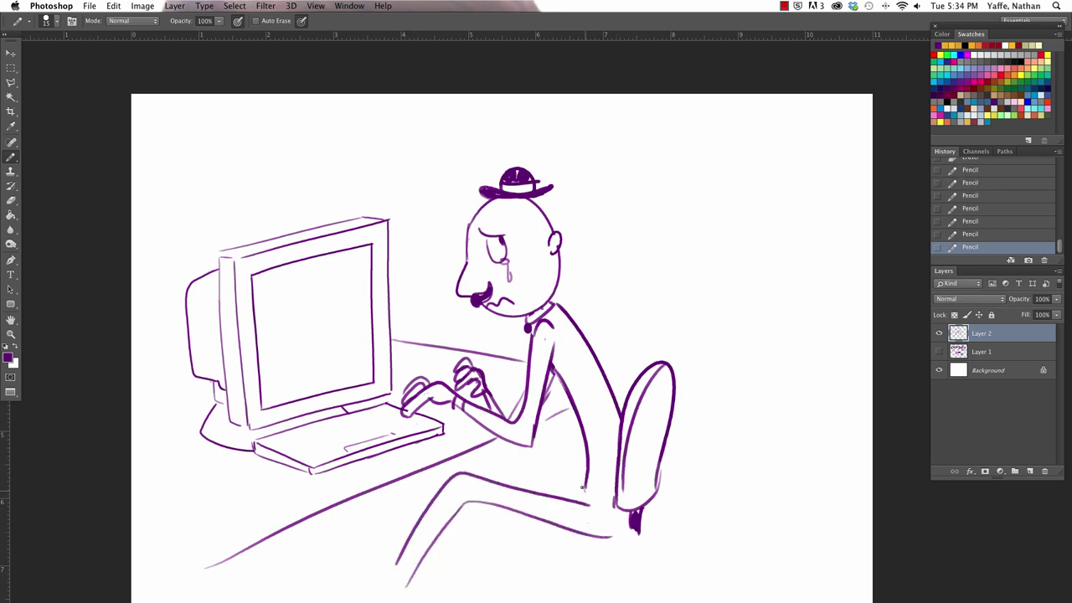
- Draw the far leg behind the near one and finish the near foot with a pointed shoe
mouse_move(587, 491)
mouse_down()
mouse_move(491, 469)
mouse_move(427, 589)
mouse_move(388, 592)
mouse_up()
drag(534, 482, 526, 490)
key(space)
mouse_move(597, 420)
mouse_down()
mouse_move(603, 358)
mouse_move(614, 347)
mouse_up()
key(e)
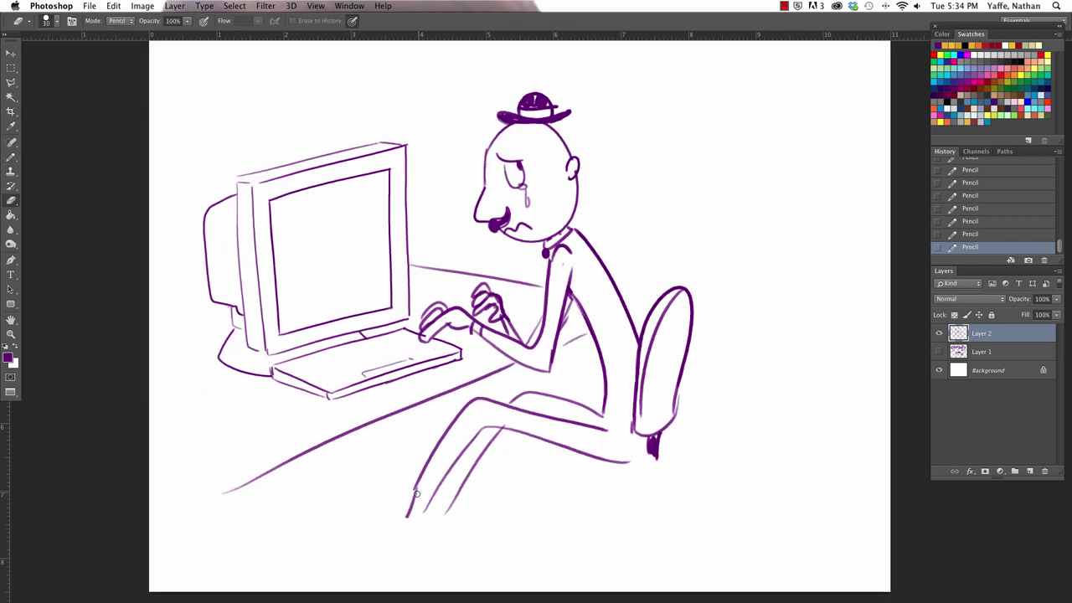
mouse_move(407, 493)
mouse_down()
mouse_move(414, 517)
mouse_move(343, 501)
mouse_up()
key(b)
mouse_move(343, 505)
mouse_down()
mouse_move(411, 543)
mouse_move(424, 505)
mouse_move(436, 537)
mouse_up()
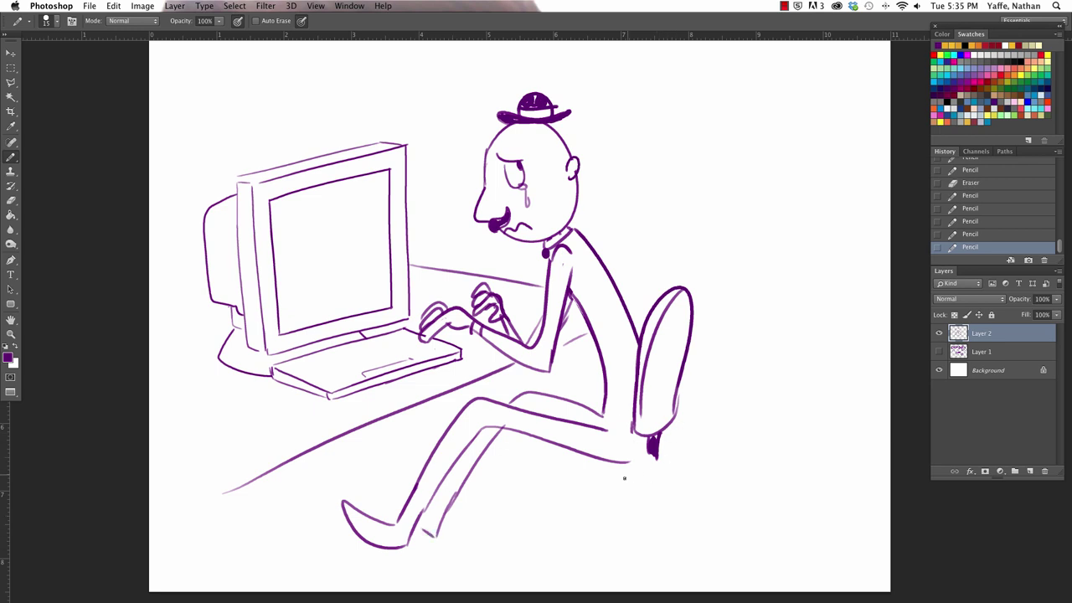
- Draw the chair's oval seat under the man, with a dark centre post and two splayed legs
drag(576, 456, 664, 457)
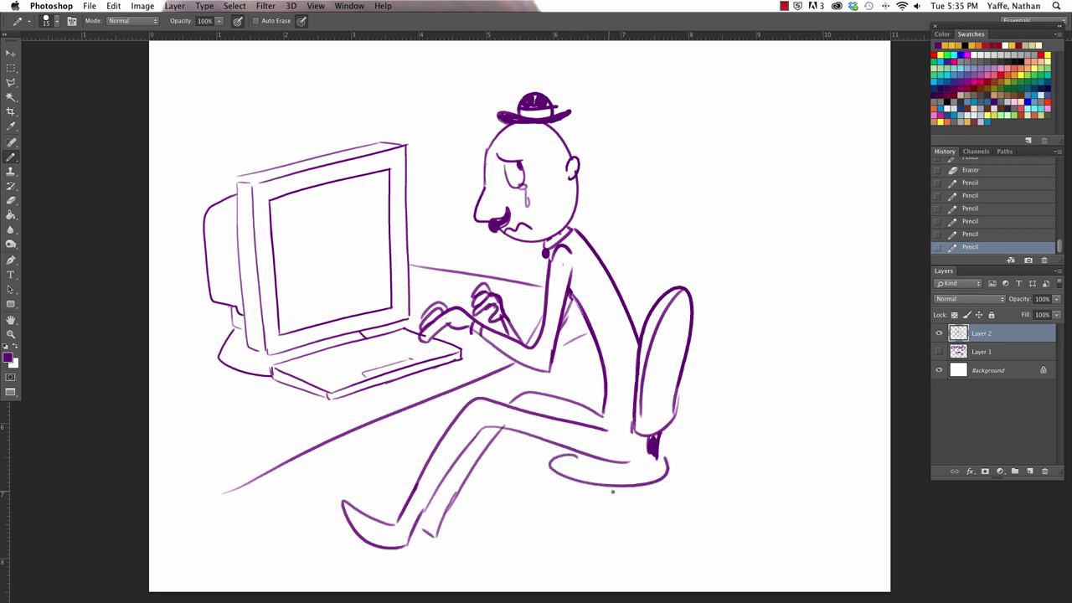
mouse_move(604, 484)
mouse_down()
mouse_move(614, 508)
mouse_move(552, 557)
mouse_up()
mouse_move(607, 511)
mouse_down()
mouse_move(555, 557)
mouse_move(652, 569)
mouse_move(642, 553)
mouse_move(653, 570)
mouse_up()
- Add a middle leg and dark casters to the chair base, erasing gaps between the legs and casters
drag(554, 566, 554, 563)
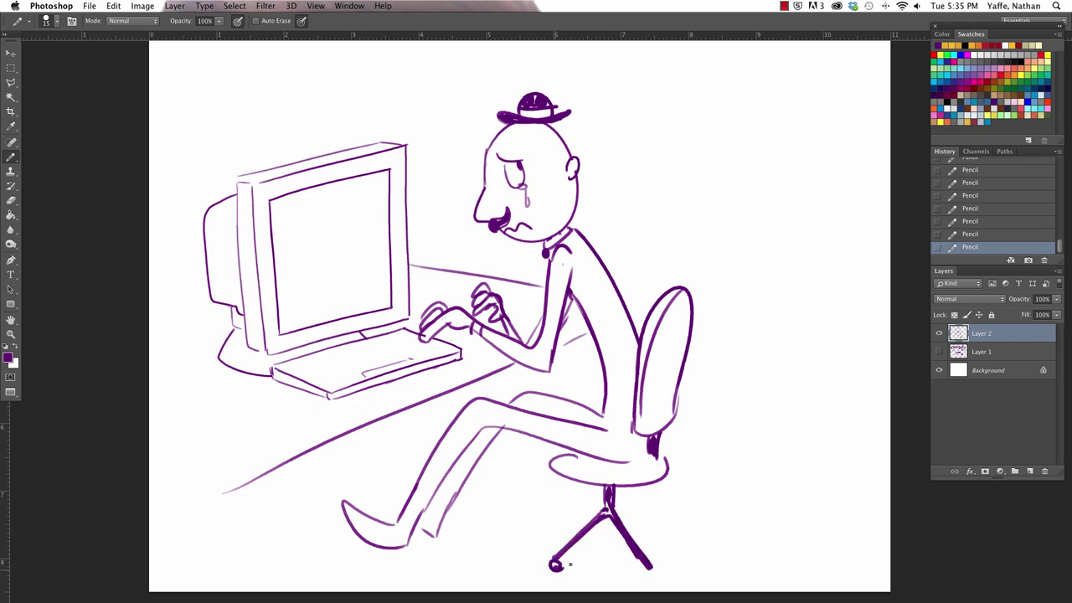
drag(649, 572, 651, 576)
mouse_move(607, 518)
mouse_down()
mouse_move(609, 562)
mouse_move(565, 559)
mouse_up()
key(e)
drag(645, 569, 652, 569)
drag(558, 562, 565, 571)
key(b)
drag(649, 574, 610, 572)
- Clean up the seat edge beneath the thigh, and close the man's outline at the waist and hip
key(e)
mouse_move(516, 421)
mouse_down()
mouse_move(603, 461)
mouse_move(580, 457)
mouse_up()
key(b)
key(super+z)
key(e)
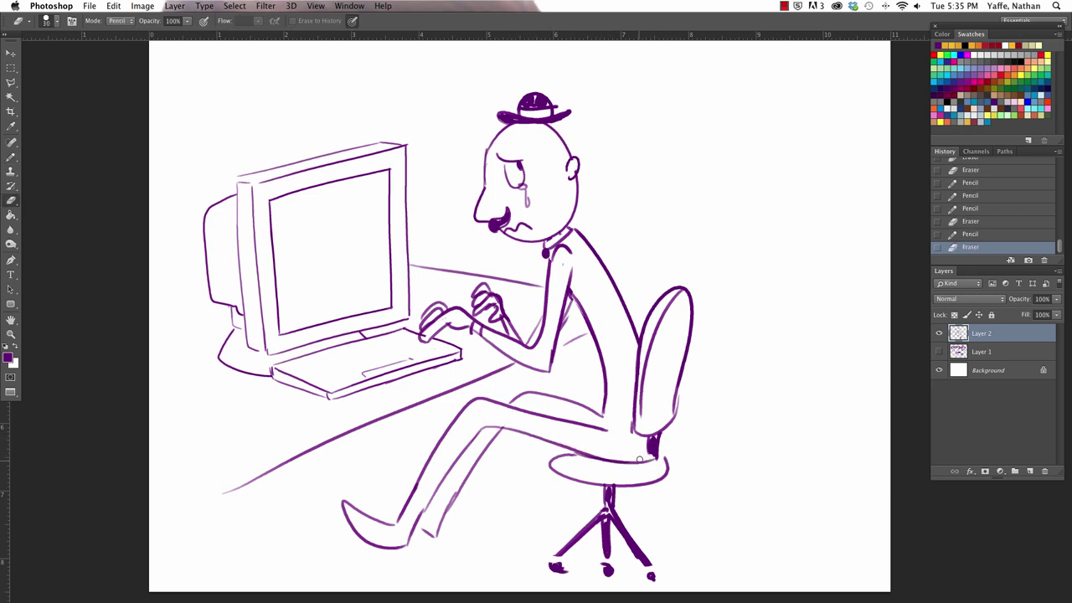
key(b)
drag(645, 438, 641, 461)
drag(601, 417, 641, 429)
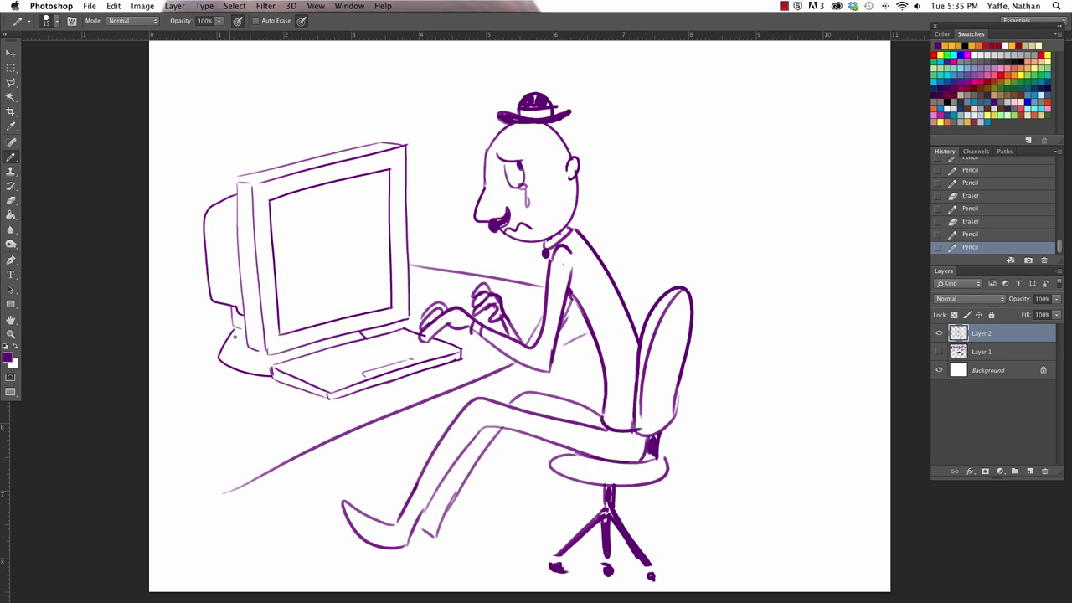
- Extend the desk's back edge past the monitor and draw a looping cable behind the computer
drag(221, 346, 155, 379)
key(super+z)
mouse_move(230, 313)
mouse_down()
mouse_move(151, 347)
mouse_move(231, 327)
mouse_up()
- Scale the whole drawing down proportionally to about 77% toward the canvas's lower left corner
drag(747, 278, 702, 362)
key(super+t)
drag(647, 175, 523, 289)
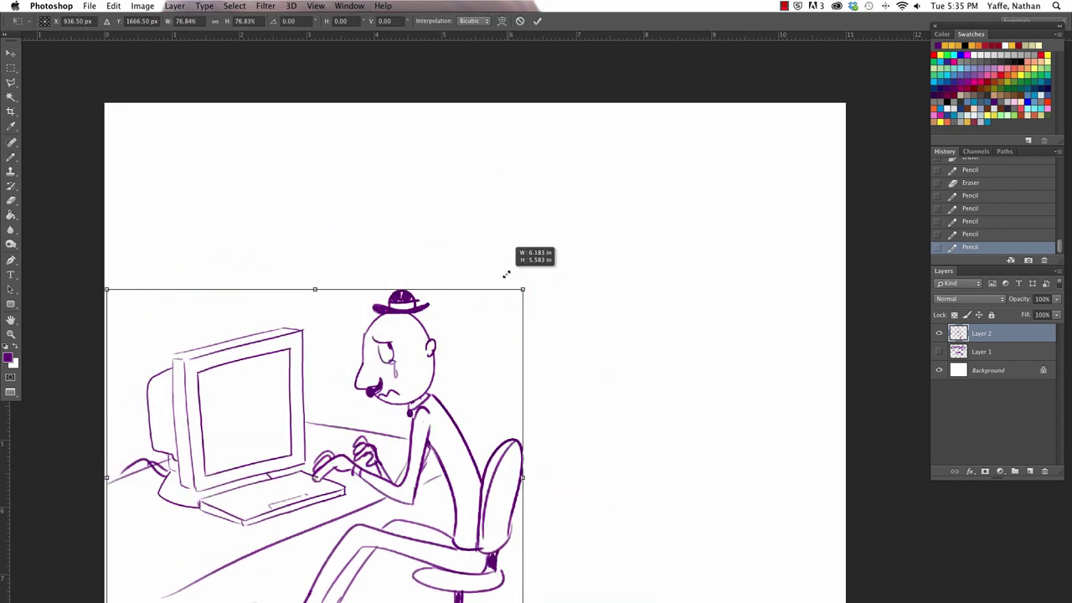
key(Return)
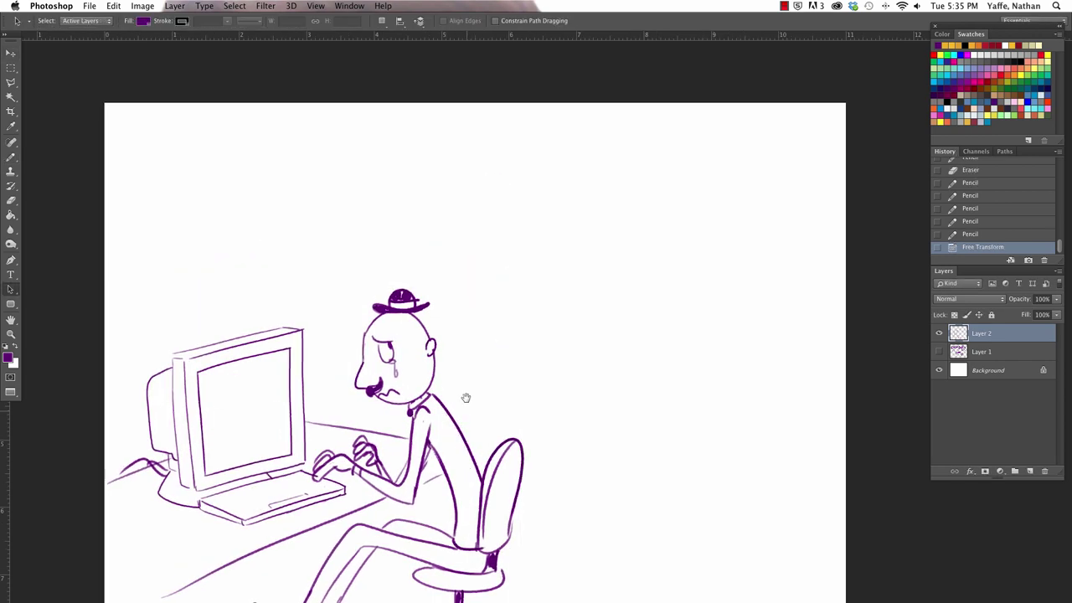
drag(465, 398, 468, 307)
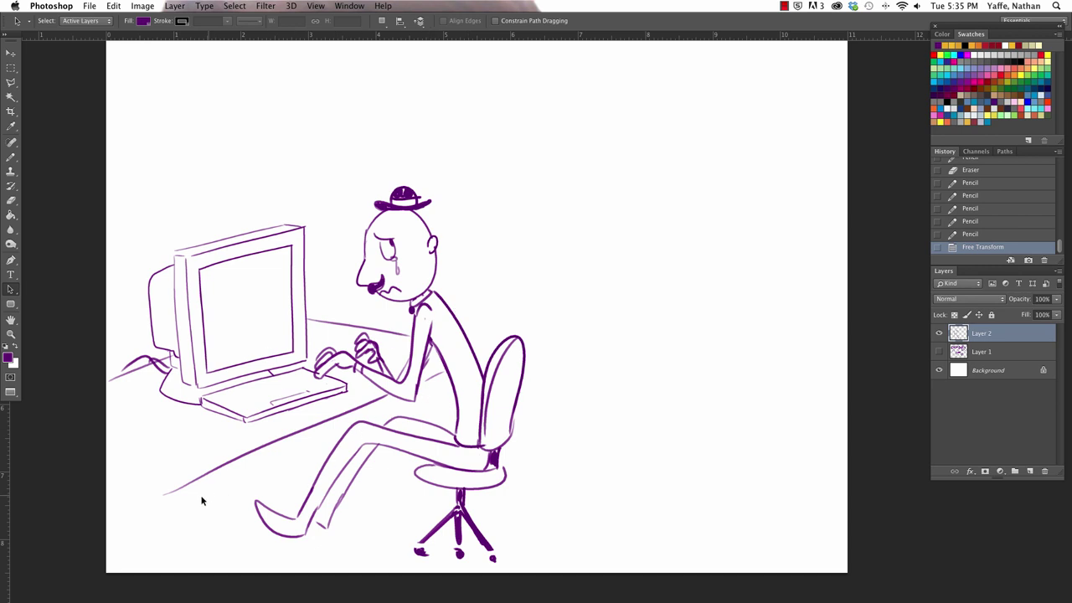
- Draw a desk leg and a second line under the desk's front edge to give the tabletop thickness
key(b)
drag(214, 474, 222, 560)
drag(158, 513, 318, 444)
key(super+z)
drag(163, 505, 345, 429)
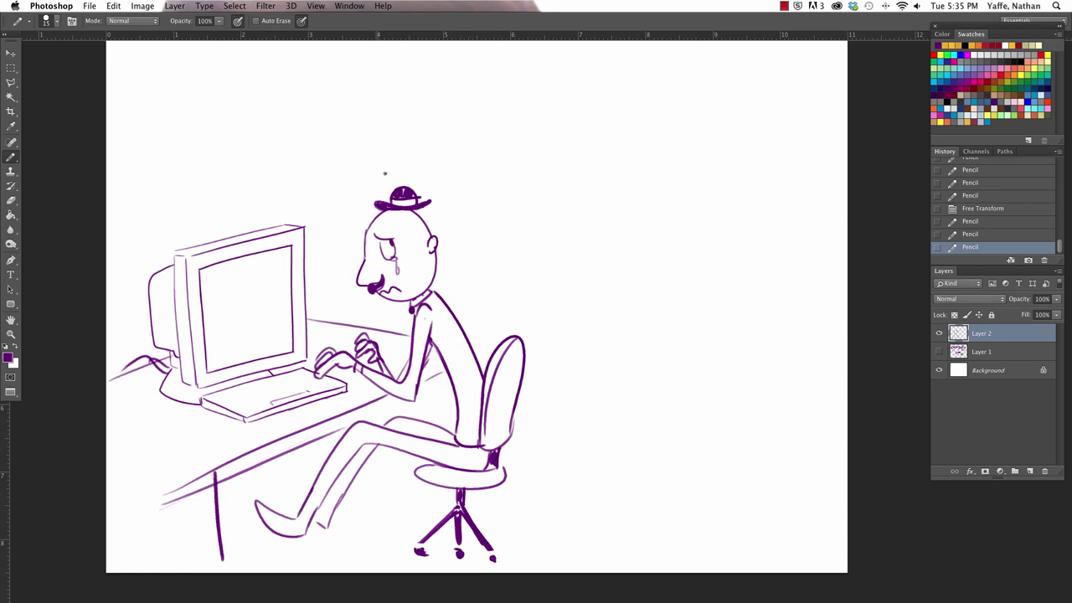
- Draw a long partition edge above the man, with two sets of fingers gripping it over erased gaps
drag(299, 168, 771, 203)
key(e)
mouse_move(450, 169)
mouse_down()
mouse_move(478, 176)
mouse_move(447, 173)
mouse_move(570, 179)
mouse_up()
key(b)
key(e)
key(b)
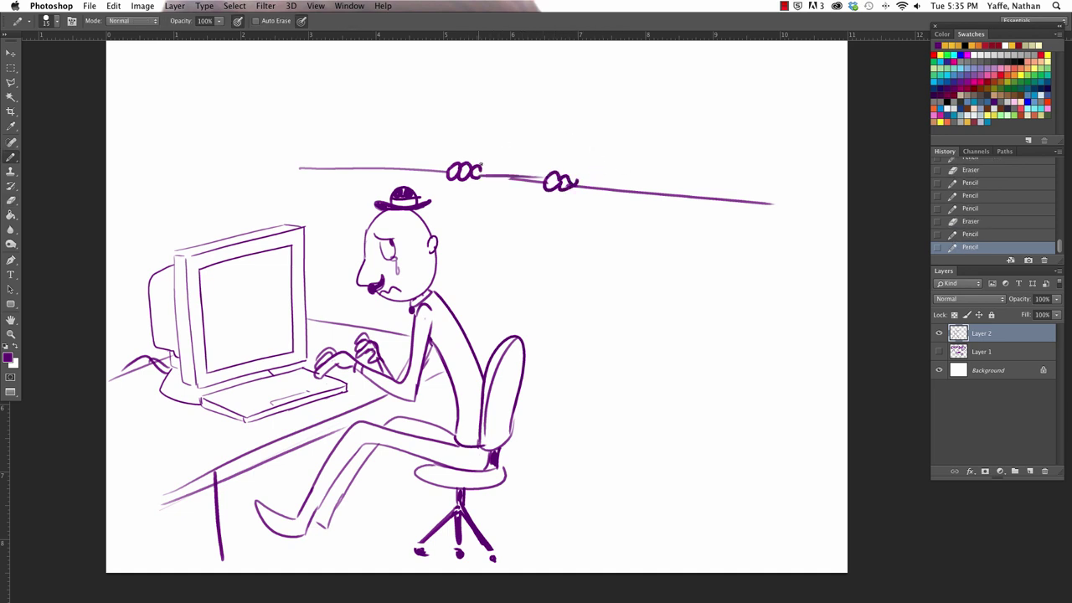
- Draw a round head peeking over the partition between the gripping hands, with wide eyes, a toothy grin and ears
drag(479, 166, 602, 174)
mouse_move(501, 157)
mouse_down()
mouse_move(545, 175)
mouse_move(533, 150)
mouse_move(545, 139)
mouse_move(506, 126)
mouse_move(531, 112)
mouse_up()
drag(528, 128, 534, 133)
drag(598, 149, 596, 128)
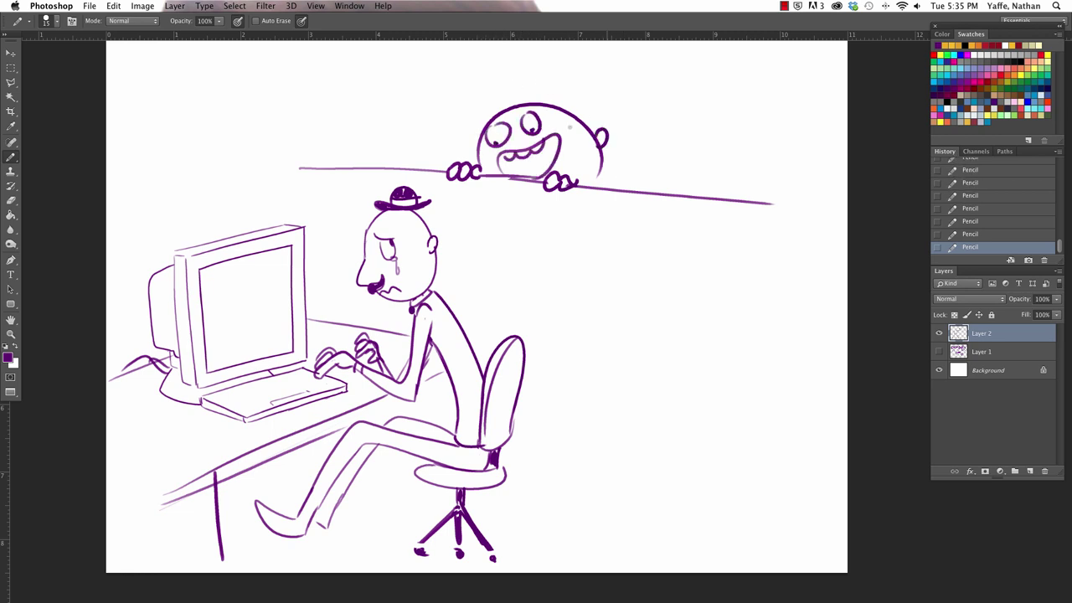
drag(472, 153, 476, 138)
- Draw a larger domed head beside the grinning one, with a zigzag moustache line and two ears
mouse_move(601, 166)
mouse_down()
mouse_move(593, 180)
mouse_move(764, 200)
mouse_up()
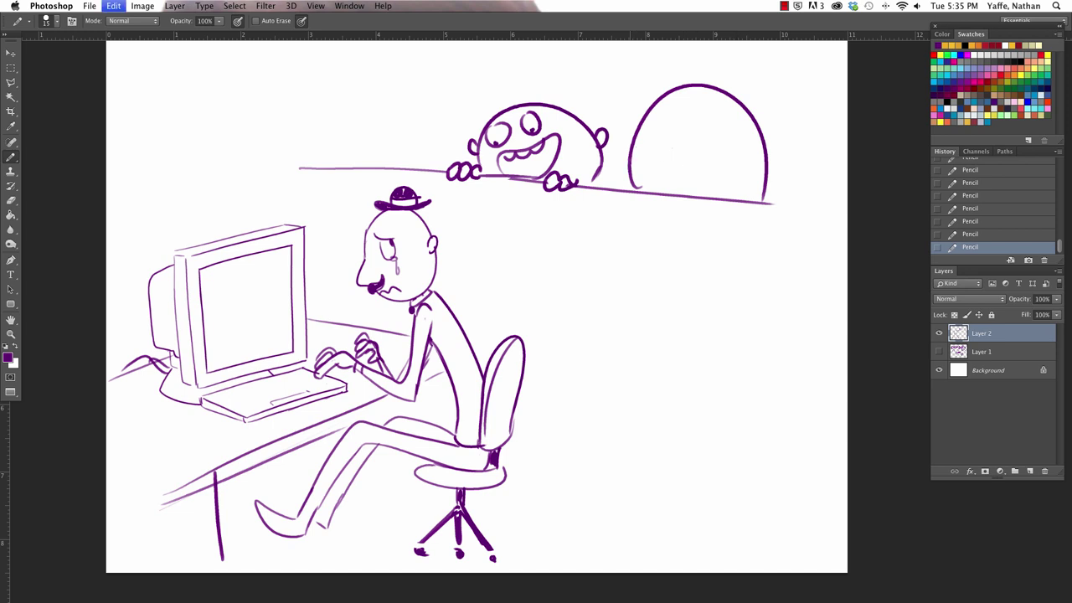
mouse_move(630, 169)
mouse_down()
mouse_move(667, 132)
mouse_move(697, 145)
mouse_move(758, 122)
mouse_move(763, 145)
mouse_up()
key(e)
key(b)
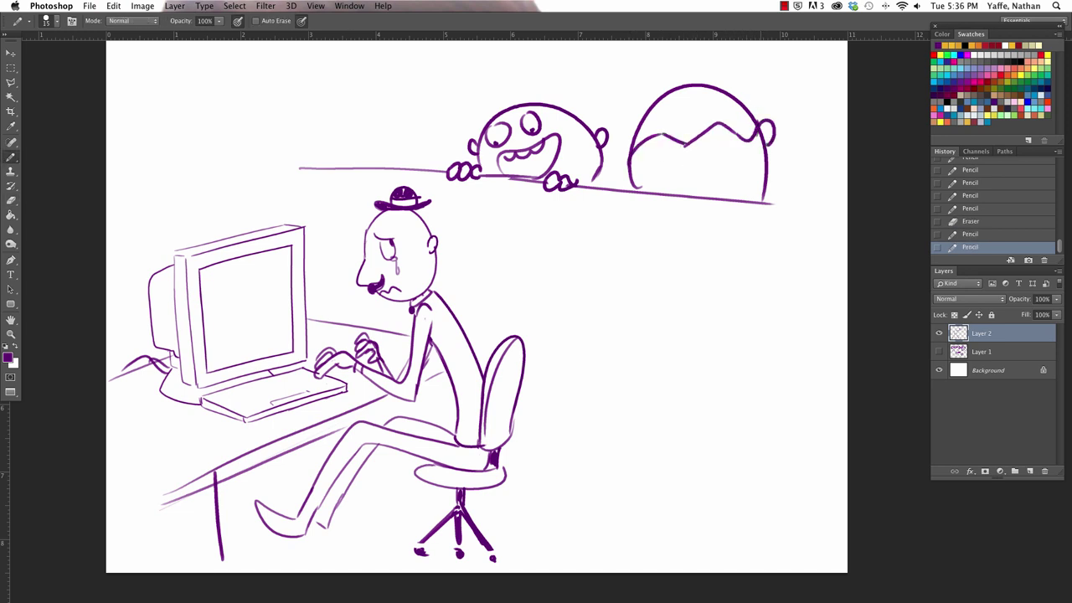
drag(633, 139, 638, 193)
key(e)
key(b)
- Give the large head a round nose, an open laughing mouth, dot eyes, slanted brows and two pointed side tufts
drag(670, 136, 677, 111)
drag(664, 179, 718, 153)
drag(657, 178, 687, 184)
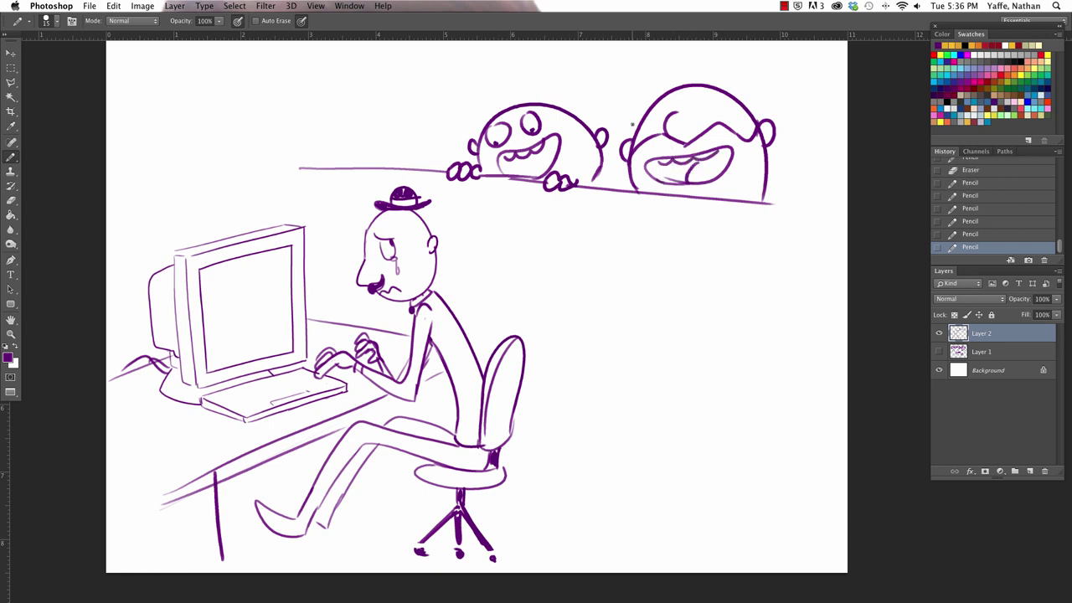
mouse_move(632, 128)
mouse_down()
mouse_move(610, 95)
mouse_move(652, 104)
mouse_up()
drag(737, 99, 767, 118)
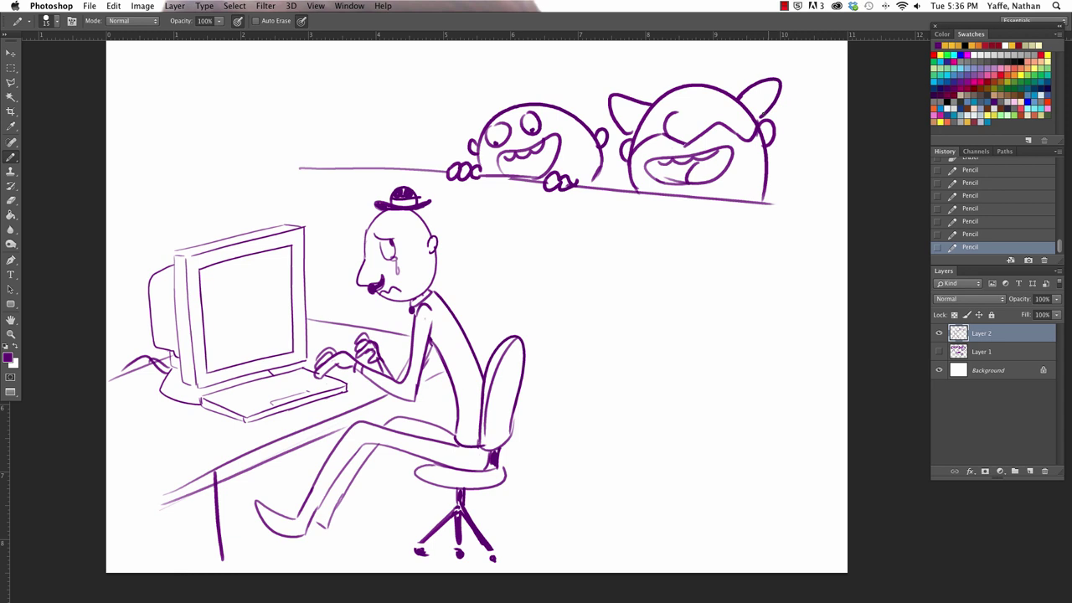
click(653, 124)
drag(692, 108, 714, 94)
- Draw a narrow head with curly hair and an angry face over the partition, and undo the stray stroke beside it
mouse_move(335, 168)
mouse_down()
mouse_move(337, 88)
mouse_move(359, 98)
mouse_move(369, 80)
mouse_move(374, 97)
mouse_move(391, 87)
mouse_move(400, 167)
mouse_up()
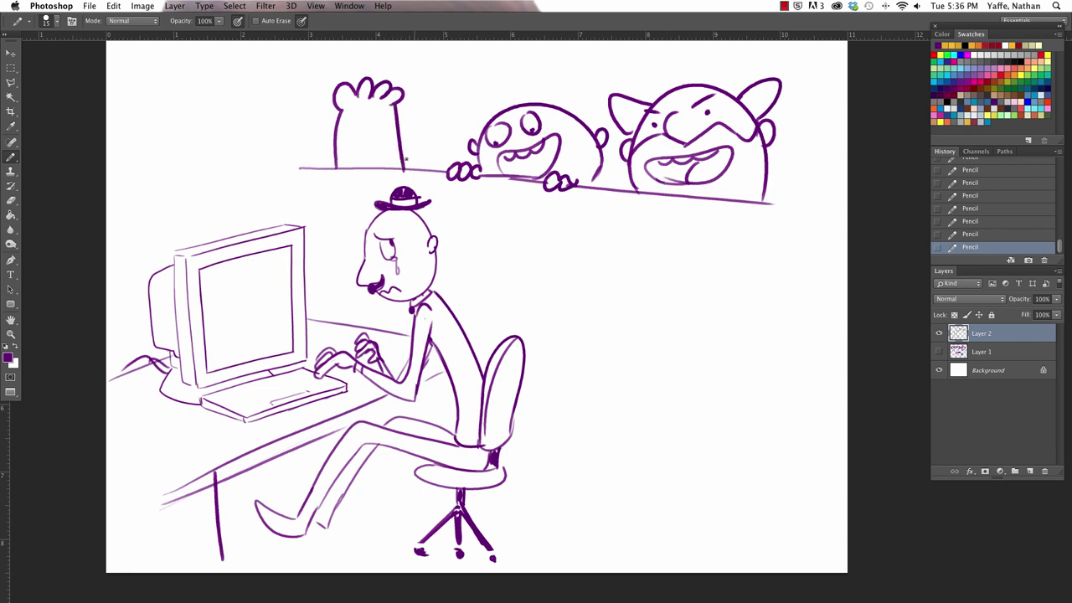
mouse_move(358, 137)
mouse_down()
mouse_move(372, 156)
mouse_move(348, 126)
mouse_move(395, 107)
mouse_move(380, 127)
mouse_up()
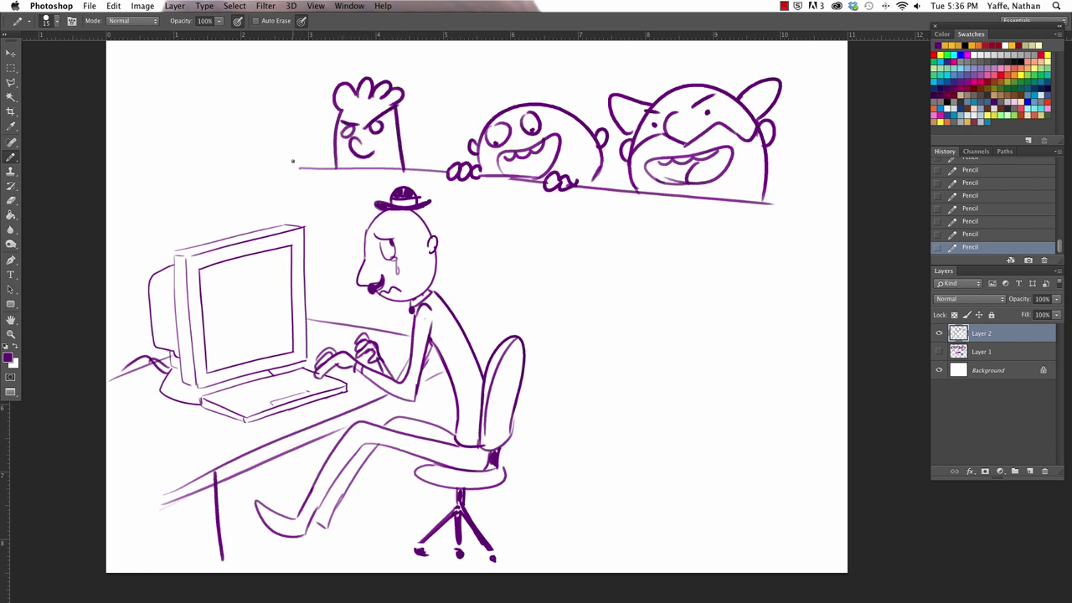
mouse_move(308, 162)
mouse_down()
mouse_move(342, 225)
mouse_move(332, 150)
mouse_move(328, 224)
mouse_move(356, 228)
mouse_move(305, 165)
mouse_up()
key(super+z)
- Draw the curly-haired figure's bent arm reaching over the partition and pointing at the man, clearing the overlapping edge
key(e)
key(b)
key(e)
key(b)
mouse_move(300, 151)
mouse_down()
mouse_move(306, 166)
mouse_move(329, 170)
mouse_up()
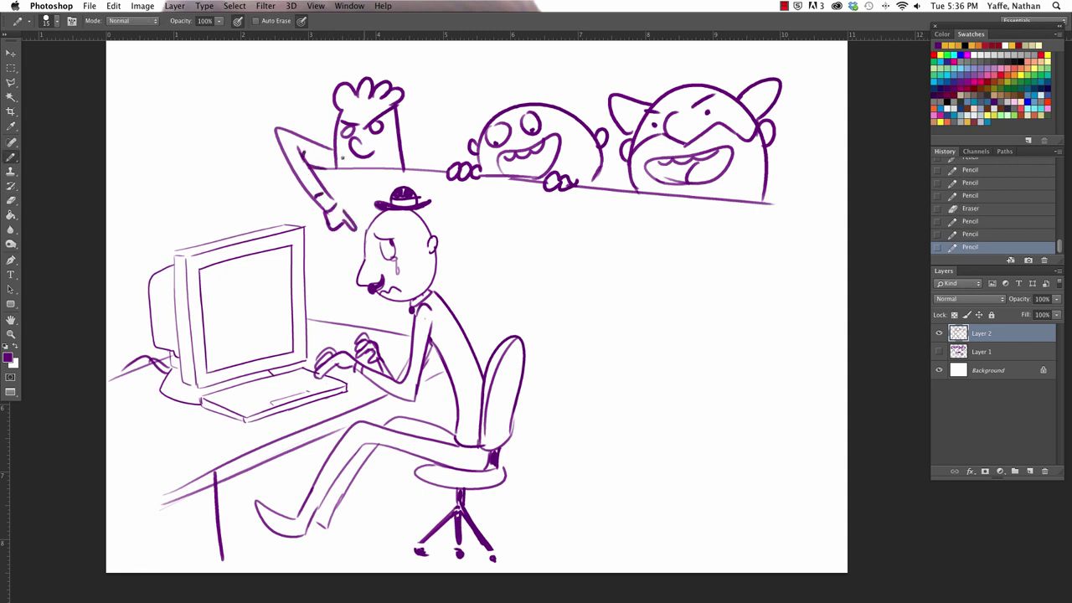
- Draw the fingers of the curly-haired figure's other hand gripping the partition, erasing the edge behind them
drag(405, 165, 408, 157)
drag(408, 158, 418, 172)
key(e)
key(b)
key(b)
drag(425, 164, 439, 168)
- Complete the cubicle partition with a vertical end beyond the large head and a corner and side wall behind the computer
drag(770, 201, 797, 466)
mouse_move(295, 169)
mouse_down()
mouse_move(246, 153)
mouse_move(245, 213)
mouse_up()
key(super+z)
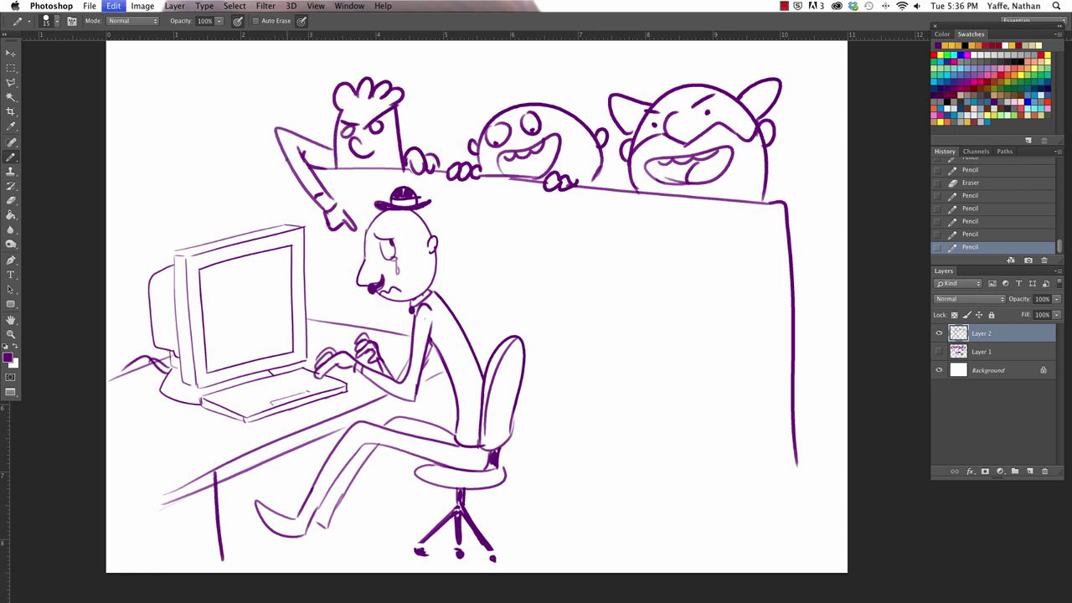
mouse_move(291, 168)
mouse_down()
mouse_move(231, 154)
mouse_move(235, 225)
mouse_up()
drag(231, 154, 105, 176)
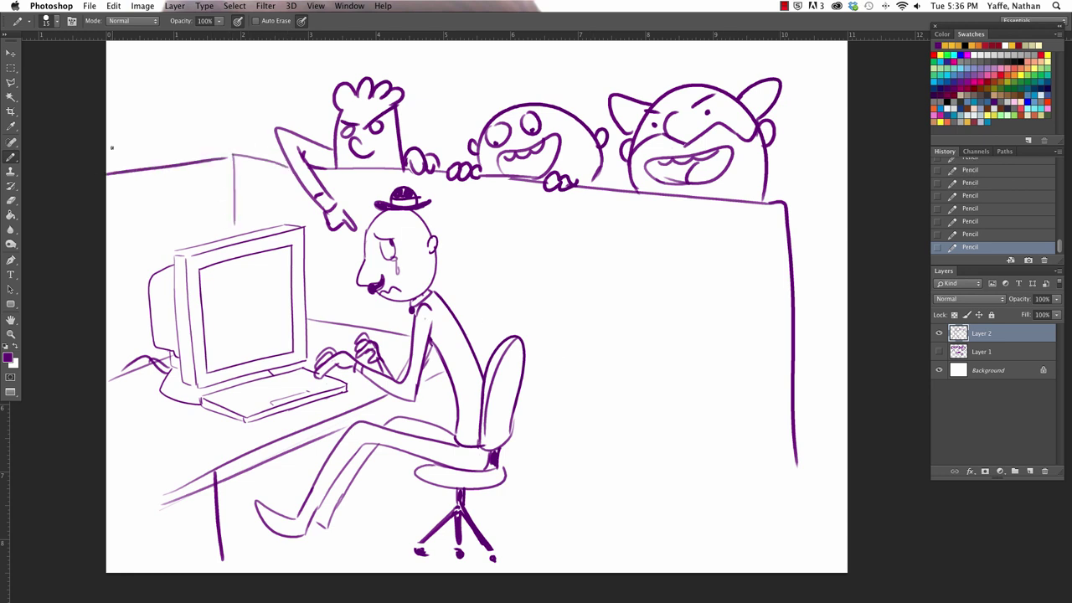
key(super+z)
drag(231, 156, 106, 204)
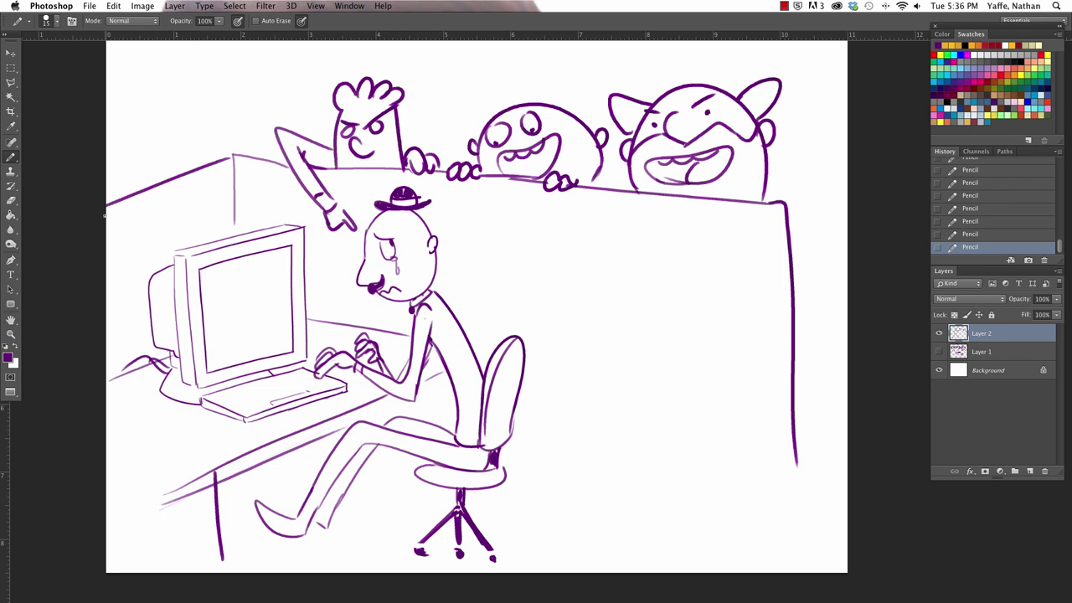
- Sketch loose, jagged laughter squiggles in a row above the three mocking figures
drag(661, 416, 654, 465)
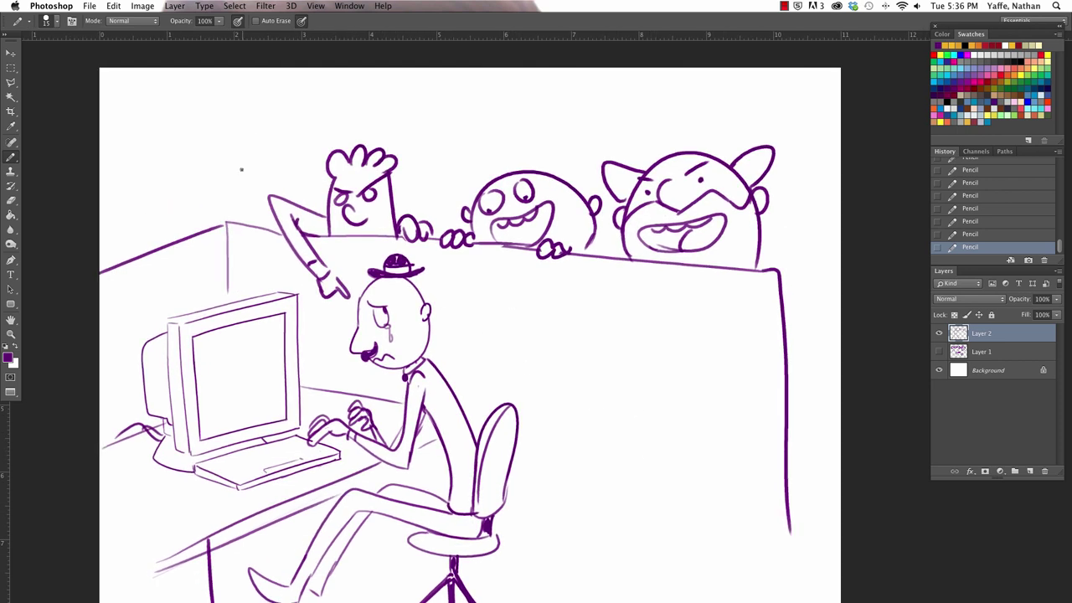
drag(247, 187, 207, 131)
drag(207, 132, 257, 162)
drag(256, 96, 314, 127)
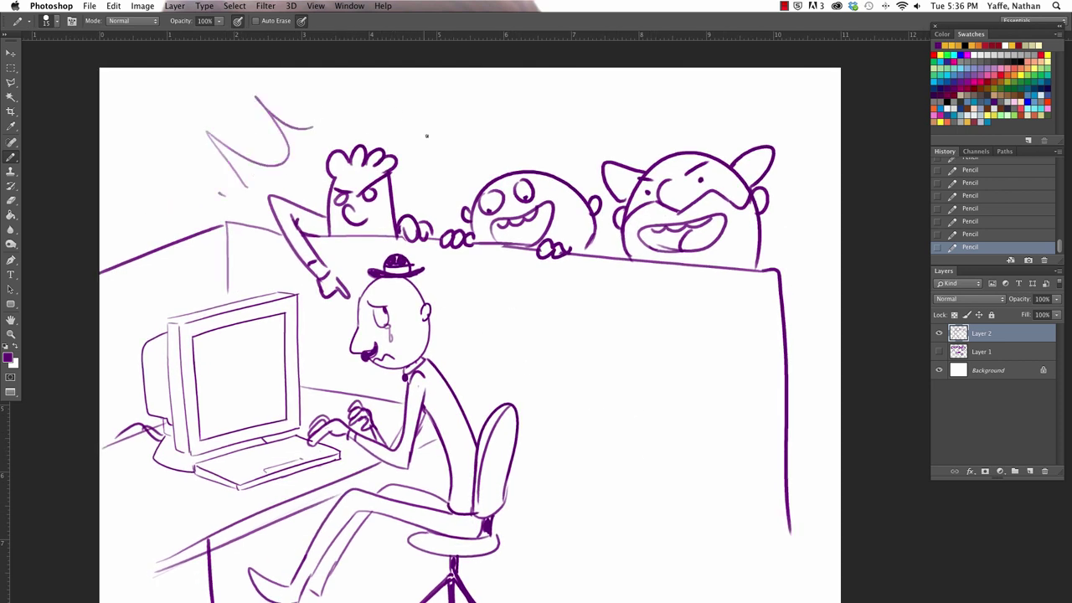
mouse_move(392, 96)
mouse_down()
mouse_move(468, 131)
mouse_move(578, 77)
mouse_move(620, 126)
mouse_up()
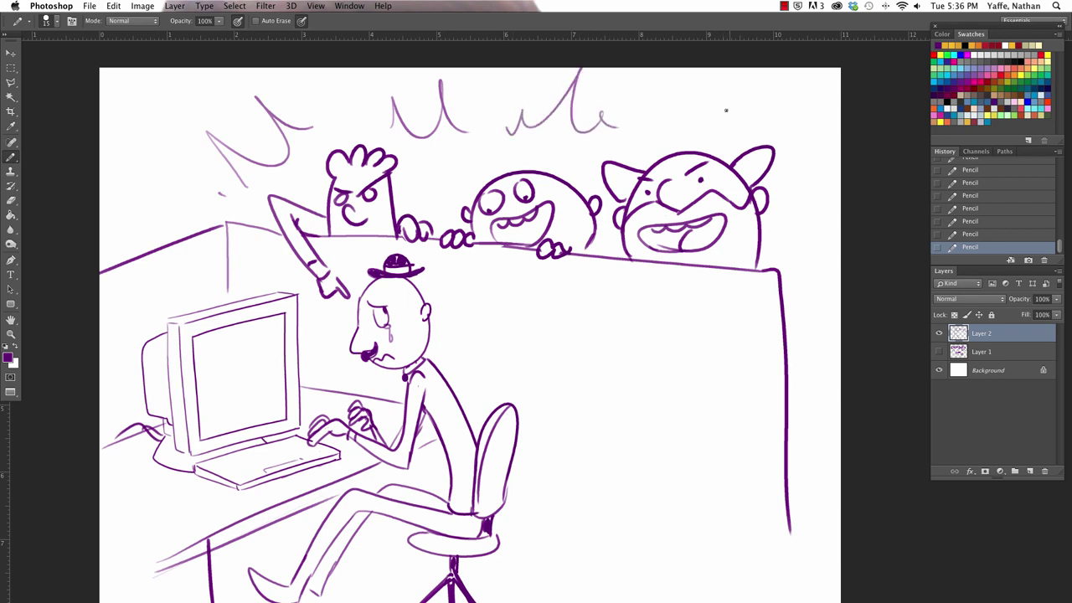
drag(751, 72, 696, 117)
- Draw a long vertical inner line down from the partition's corner beneath the large head, retrying the stroke as needed
drag(766, 270, 784, 569)
drag(773, 380, 723, 232)
key(super+z)
key(super+z)
drag(711, 124, 726, 448)
key(super+z)
drag(710, 125, 713, 413)
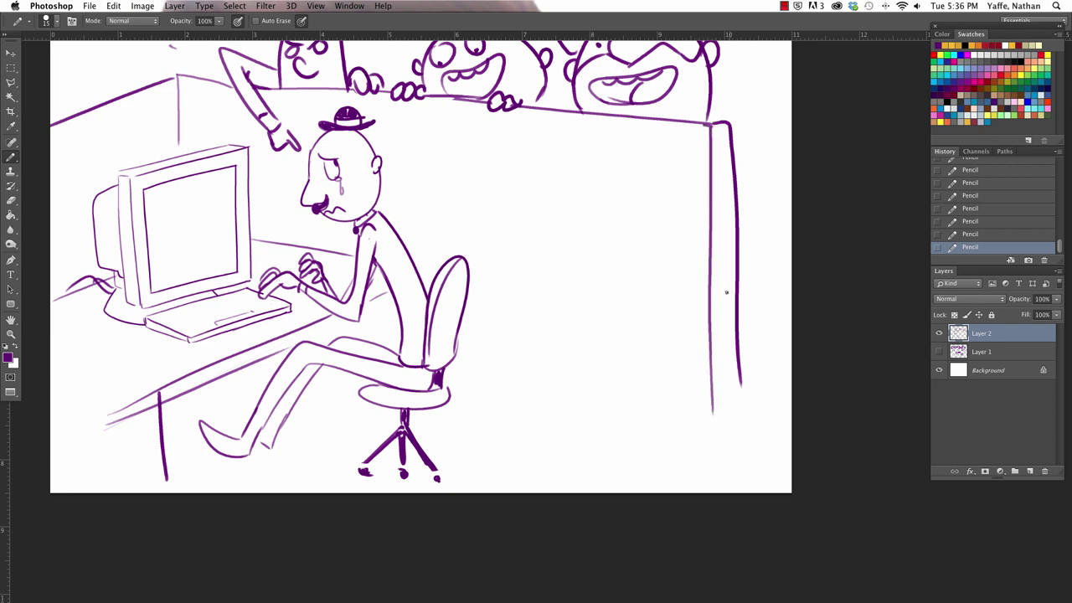
- Erase the partition's curved outer edge and replace it with a straighter line close beside the inner one
key(e)
mouse_move(718, 124)
mouse_down()
mouse_move(742, 299)
mouse_move(737, 377)
mouse_up()
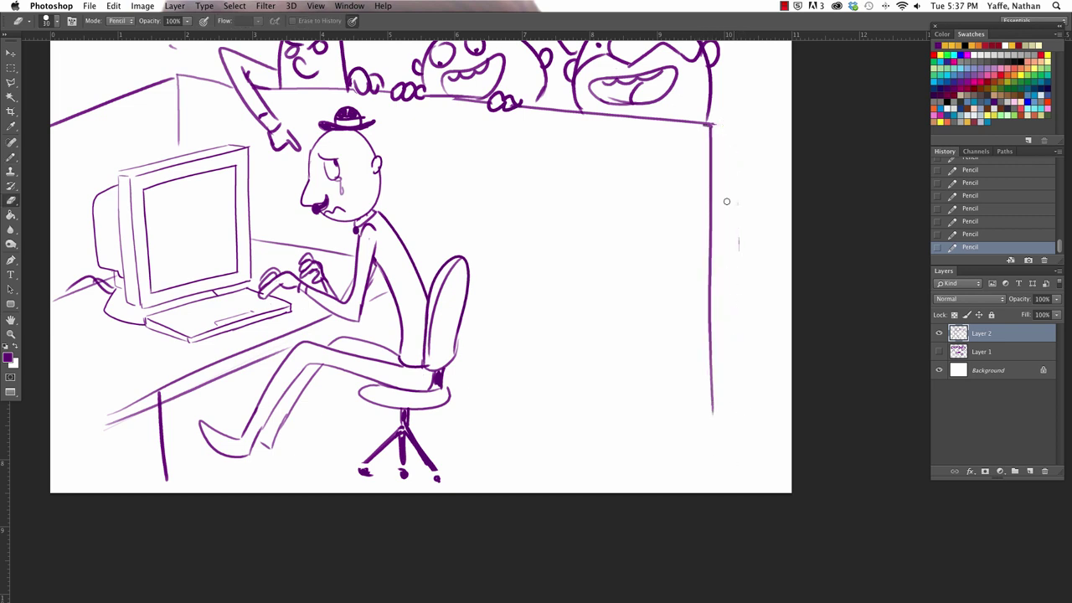
key(b)
mouse_move(712, 124)
mouse_down()
mouse_move(725, 173)
mouse_move(730, 448)
mouse_up()
key(e)
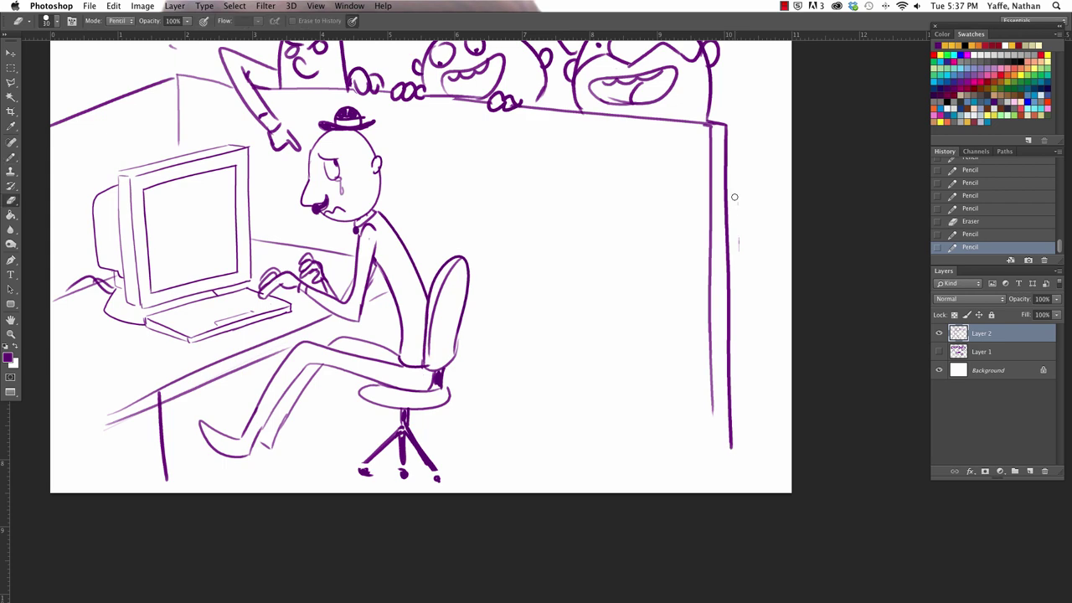
drag(734, 193, 738, 256)
- Draw the large-headed figure's hands gripping the partition, first erasing the edge where the fingers near the corner go
scroll(701, 299, left, 3)
scroll(701, 299, up, 2)
key(XF86AudioRaiseVolume)
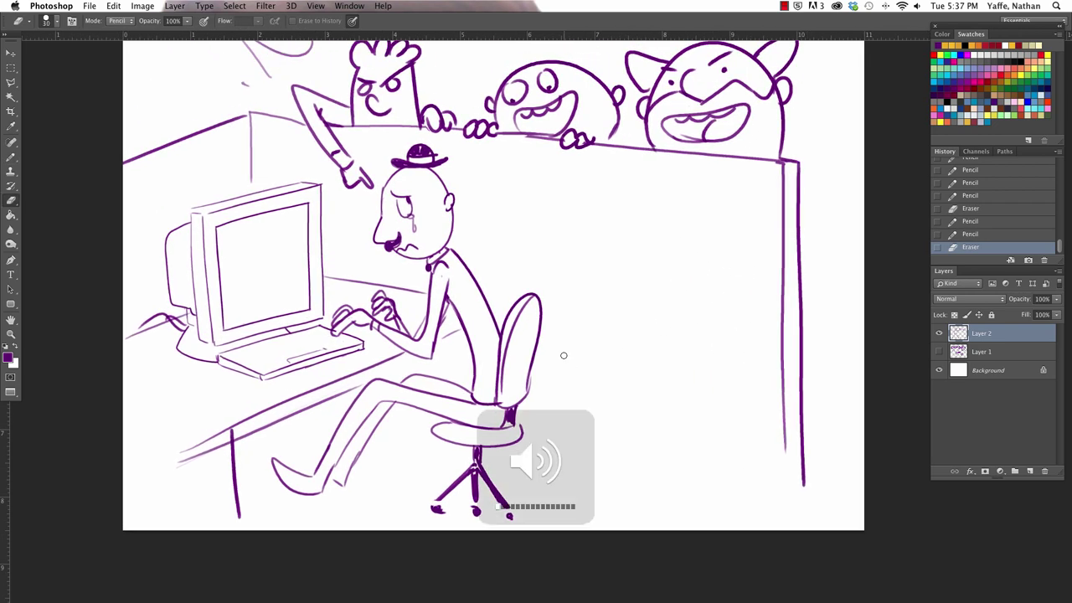
key(super+minus)
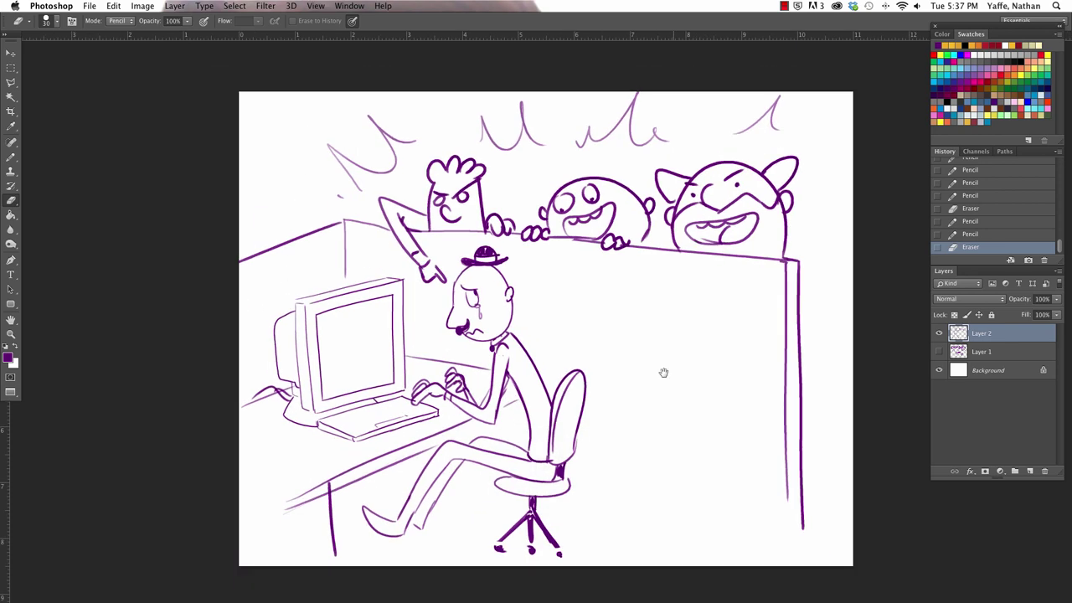
scroll(663, 372, right, 5)
scroll(664, 372, up, 1)
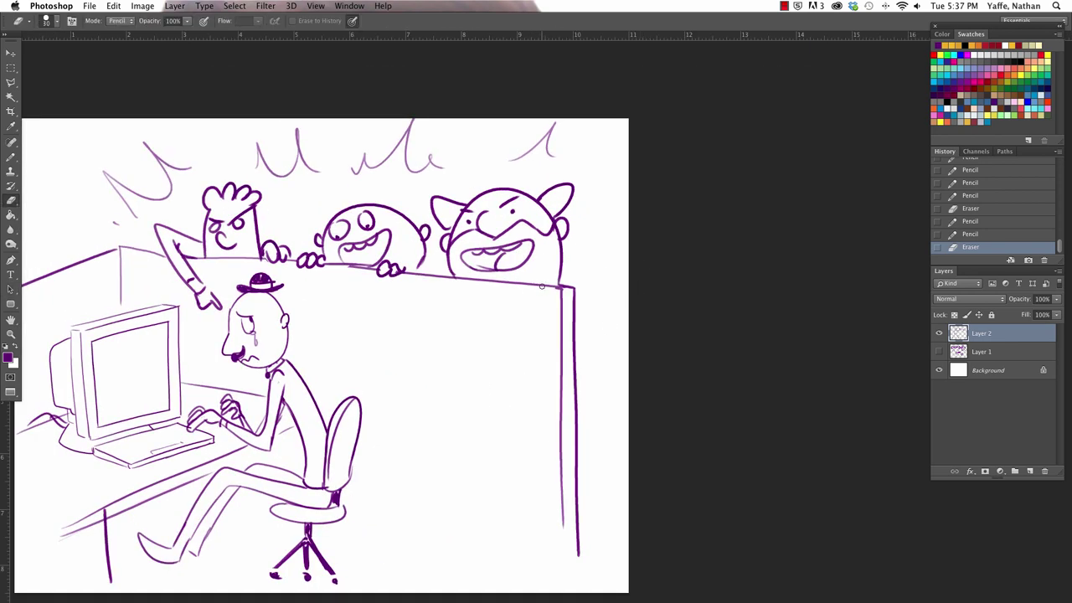
mouse_move(523, 283)
mouse_down()
mouse_move(548, 297)
mouse_move(545, 283)
mouse_move(533, 285)
mouse_move(560, 283)
mouse_up()
key(b)
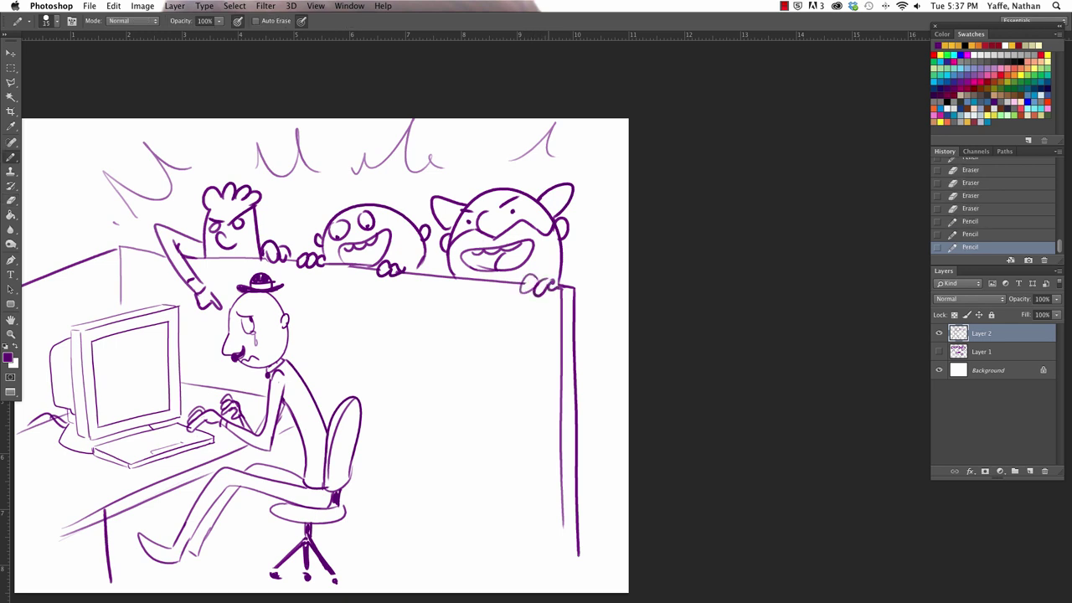
drag(432, 275, 449, 272)
- Clean up the partition edge beneath the middle figure's grinning face with the Eraser and Pencil
key(e)
drag(330, 261, 374, 267)
key(b)
- Clean up the desk's front edge above its leg and draw the floor line running behind the chair to the partition
key(super+minus)
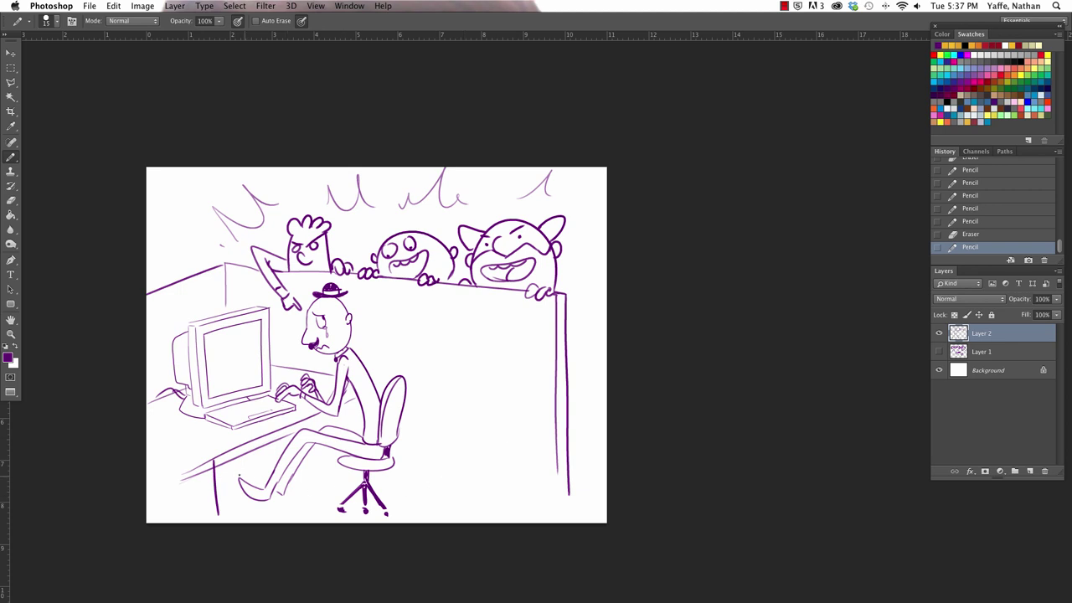
key(e)
click(213, 458)
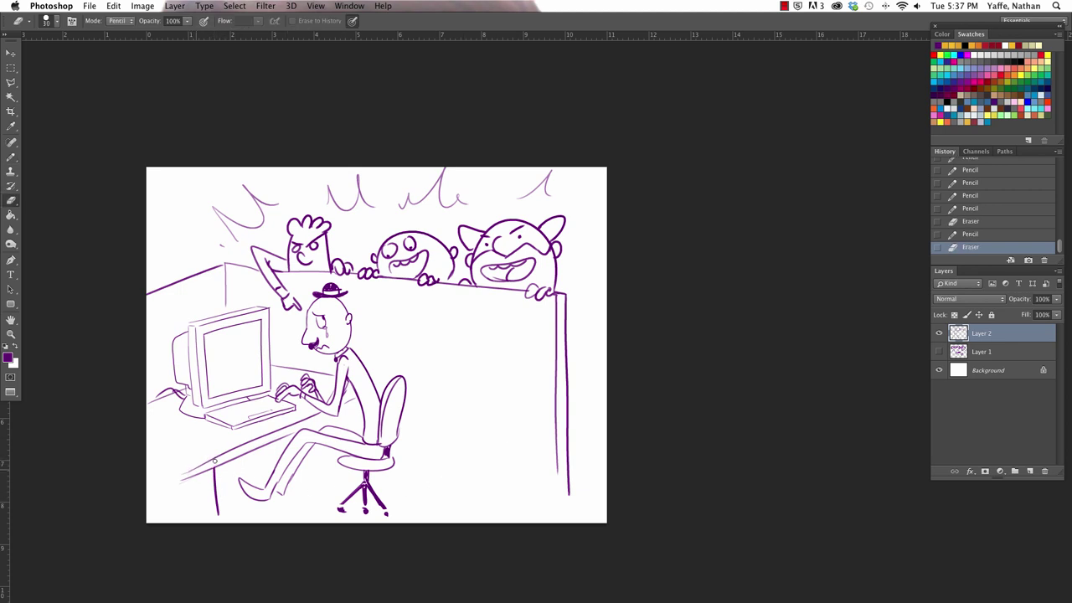
mouse_move(215, 460)
mouse_down()
mouse_move(181, 476)
mouse_move(234, 446)
mouse_up()
key(b)
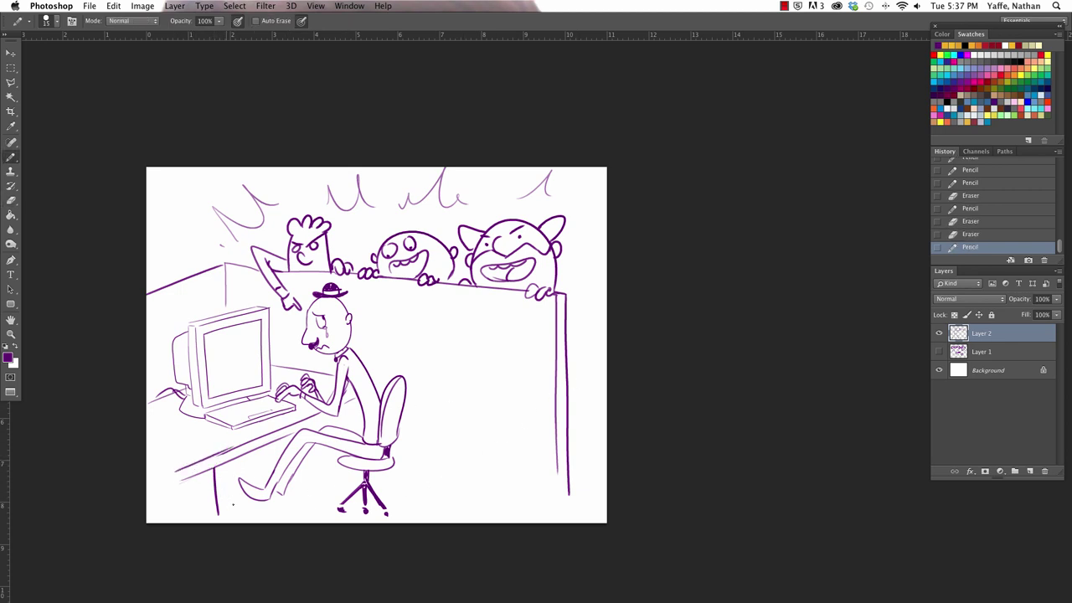
mouse_move(219, 502)
mouse_down()
mouse_move(347, 469)
mouse_move(557, 496)
mouse_up()
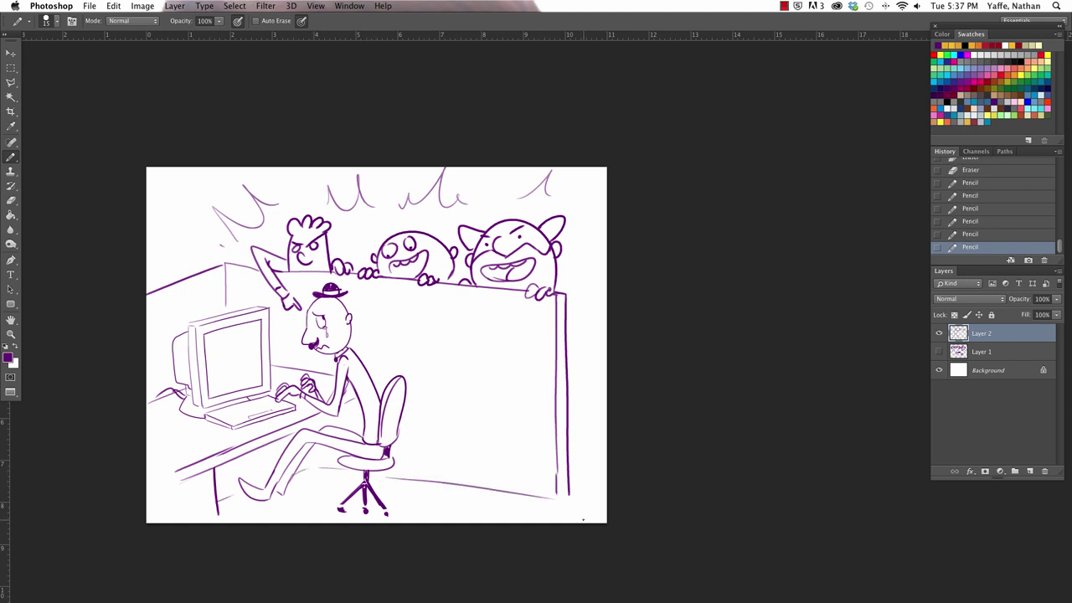
- Duplicate Layer 2 and hide the original Layer 2
key(z)
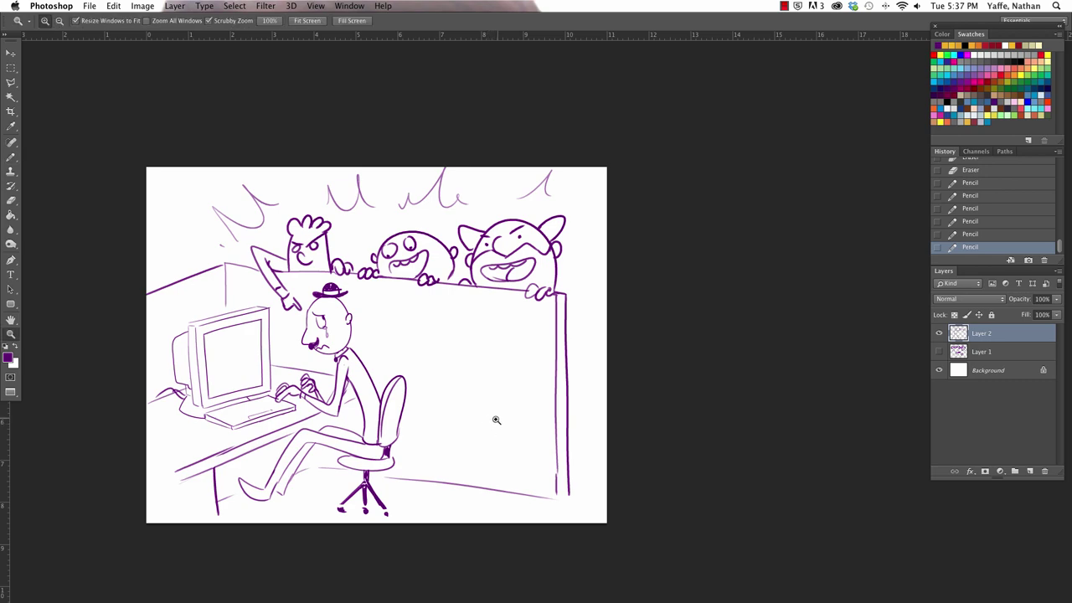
click(495, 419)
drag(546, 396, 607, 386)
key(a)
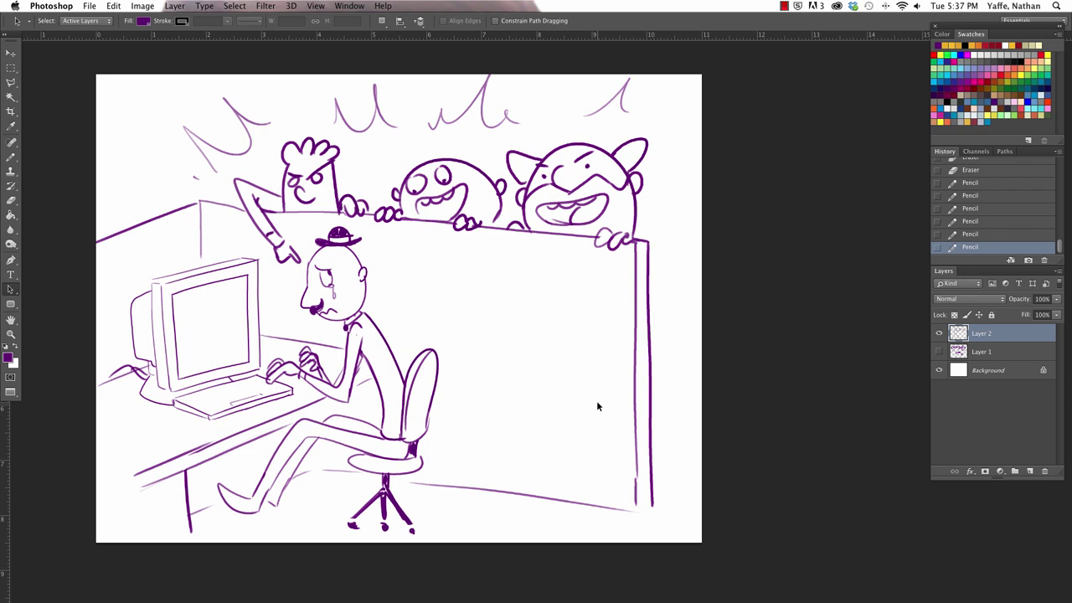
key(ctrl+j)
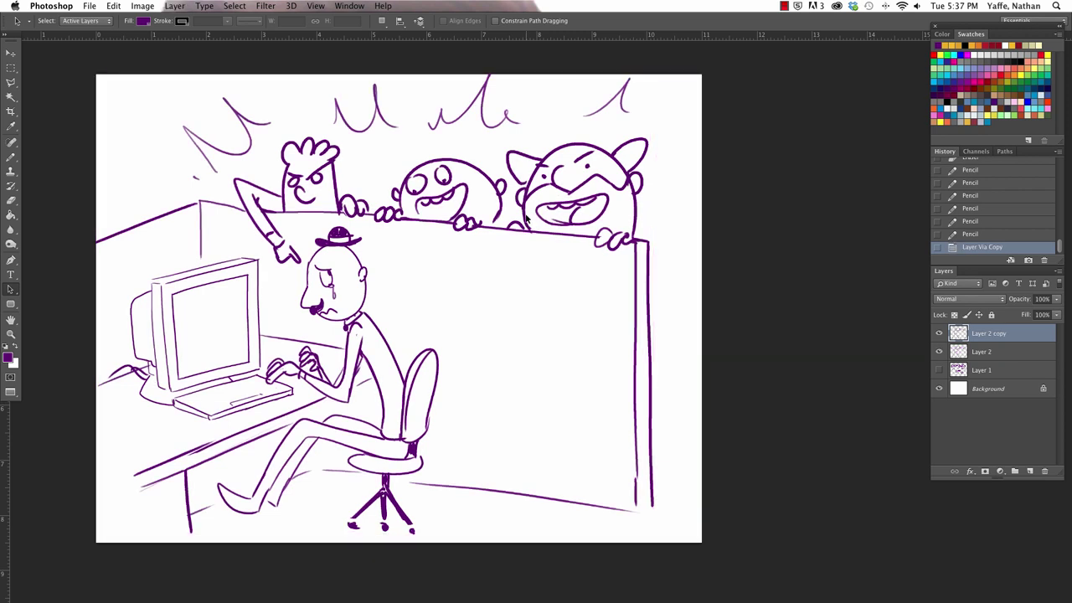
click(939, 351)
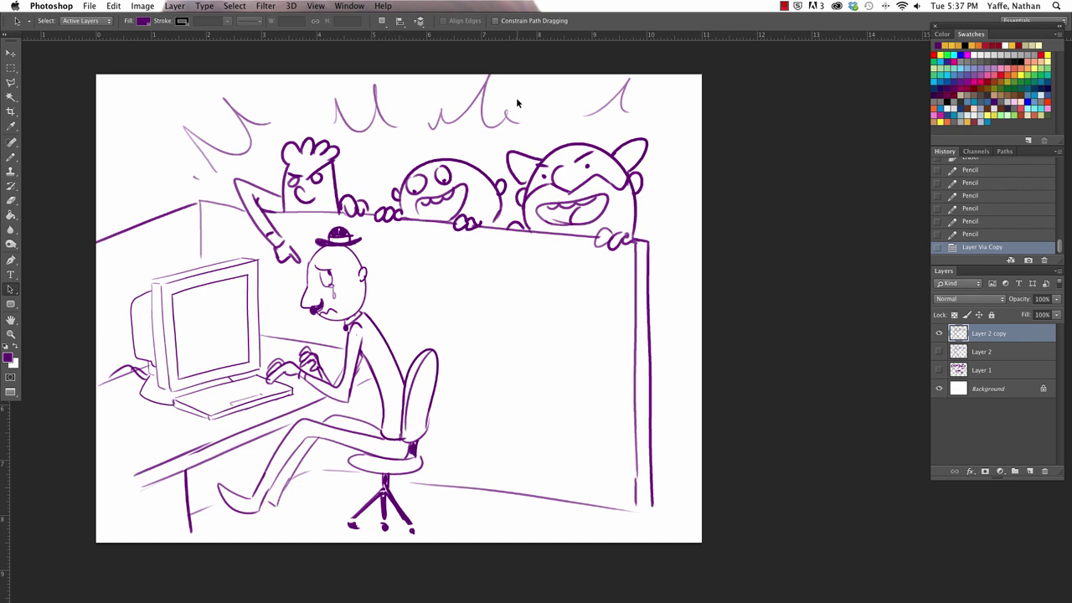
- Erase the seated man's tear, sad mouth and small moustache, and draw a big filled moustache curling up his cheek
key(b)
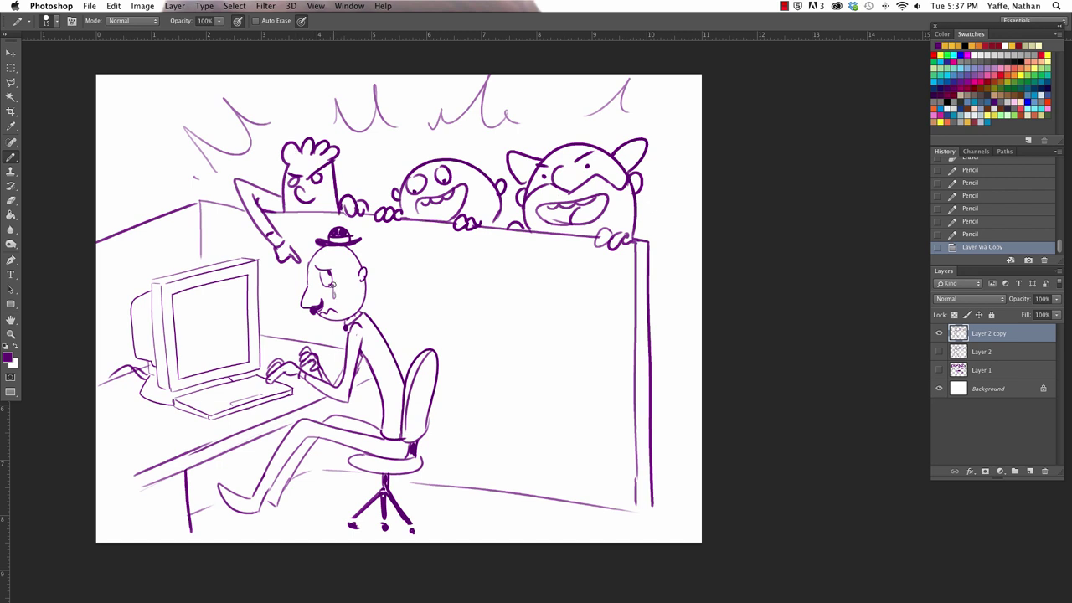
mouse_move(329, 284)
mouse_down()
mouse_move(334, 296)
mouse_move(325, 268)
mouse_up()
click(317, 304)
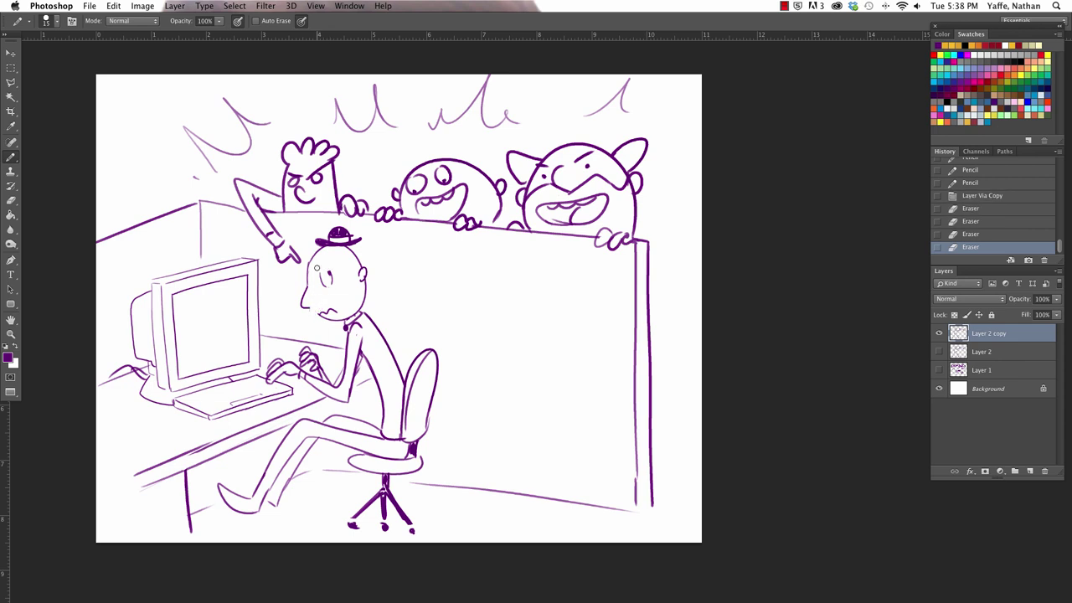
drag(314, 314, 350, 316)
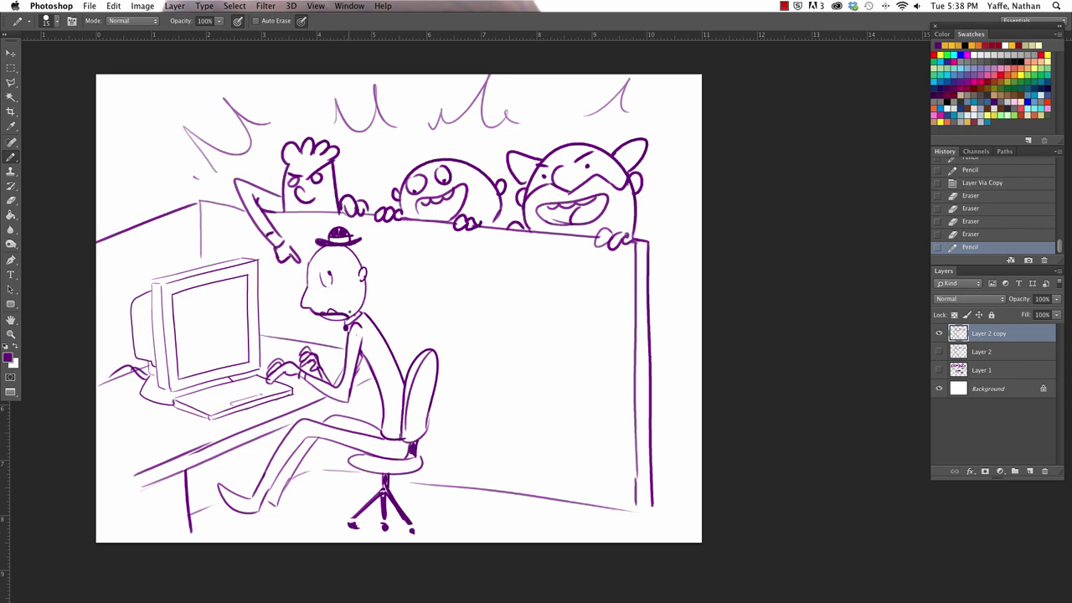
key(super+z)
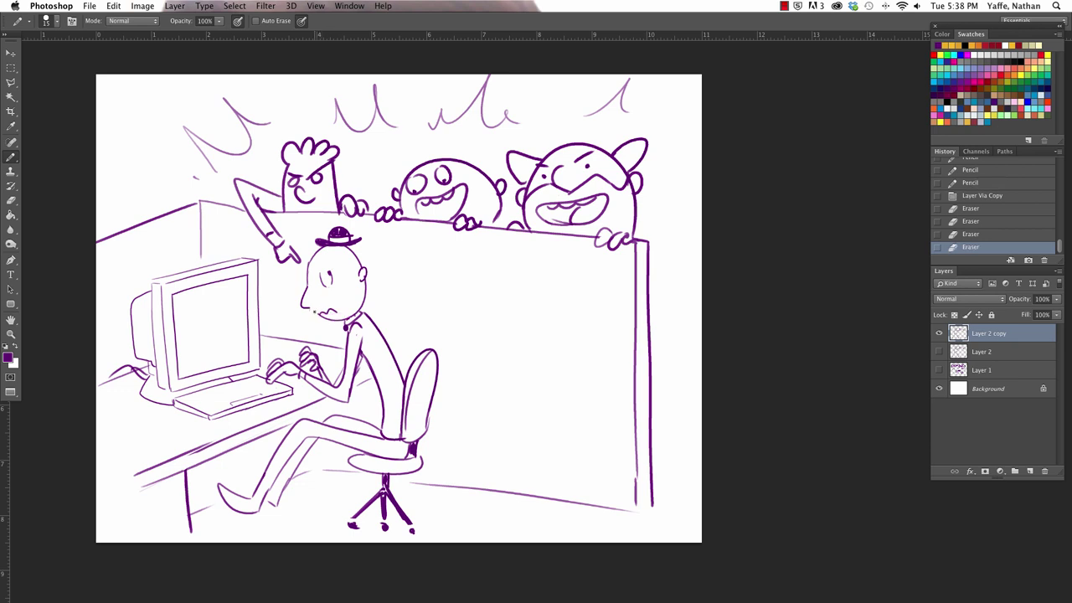
mouse_move(310, 298)
mouse_down()
mouse_move(349, 300)
mouse_move(329, 308)
mouse_up()
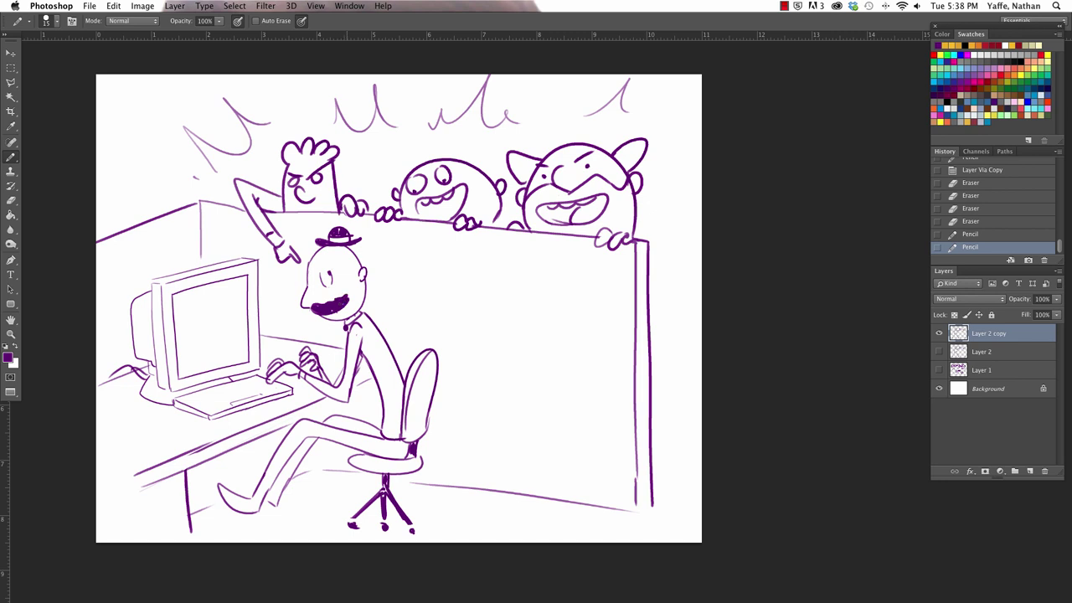
drag(348, 296, 338, 266)
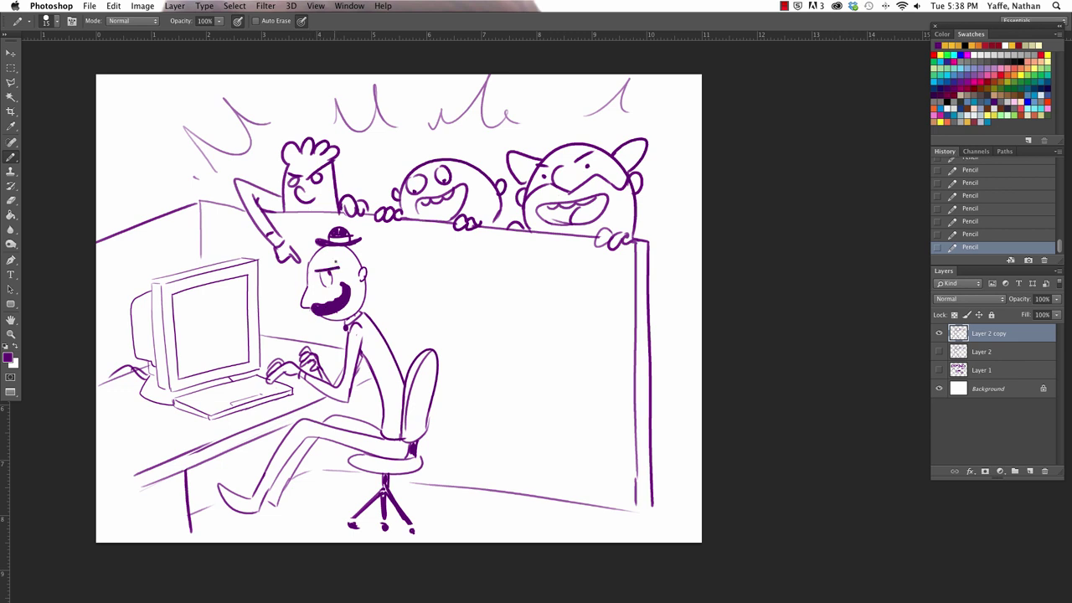
key(super+z)
- Give the man an eye patch with an angry brow, and replace his bowler with a tall, wide-brimmed hat
mouse_move(323, 272)
mouse_down()
mouse_move(327, 283)
mouse_move(327, 274)
mouse_move(320, 286)
mouse_move(310, 277)
mouse_move(358, 267)
mouse_move(327, 283)
mouse_move(318, 265)
mouse_move(335, 257)
mouse_move(329, 239)
mouse_move(354, 236)
mouse_move(322, 226)
mouse_move(312, 240)
mouse_move(363, 242)
mouse_move(325, 230)
mouse_move(293, 254)
mouse_move(395, 244)
mouse_move(417, 230)
mouse_move(384, 245)
mouse_up()
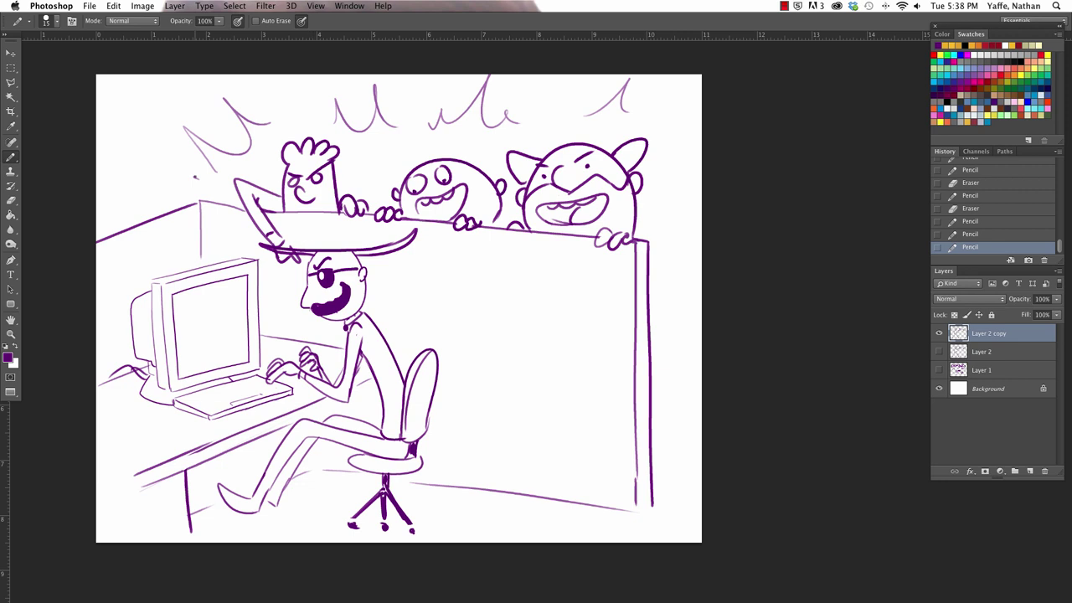
key(e)
mouse_move(311, 253)
mouse_down()
mouse_move(258, 243)
mouse_move(318, 253)
mouse_up()
drag(312, 248, 308, 200)
mouse_move(281, 245)
mouse_down()
mouse_move(342, 194)
mouse_move(349, 248)
mouse_up()
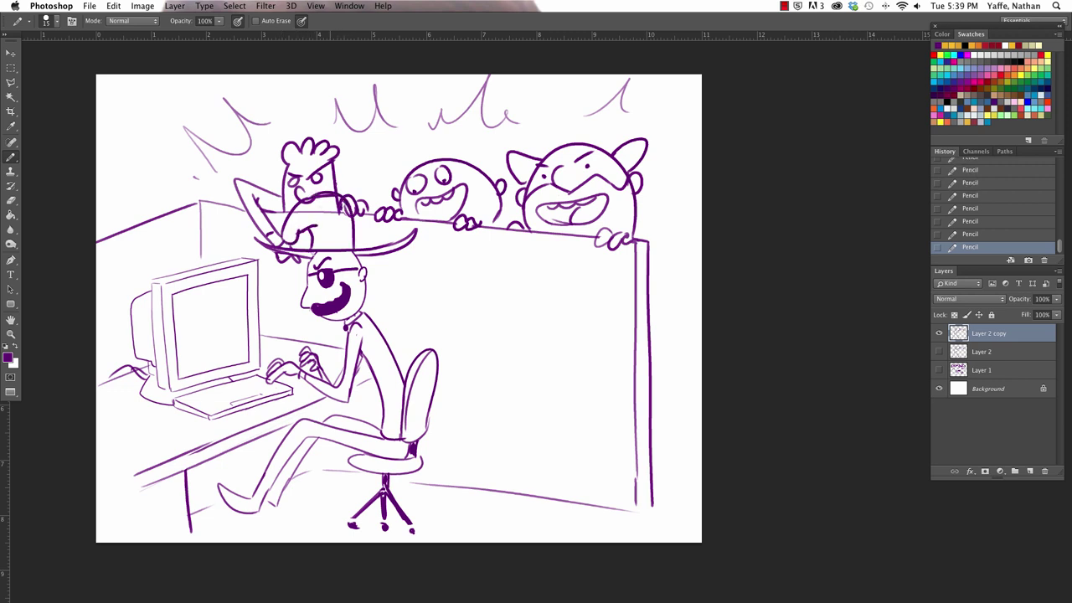
- Draw a unicorn head with a long horn on the hat's front, clearing the lines that overlap it
mouse_move(301, 204)
mouse_down()
mouse_move(323, 198)
mouse_move(346, 215)
mouse_move(291, 229)
mouse_move(316, 196)
mouse_move(307, 203)
mouse_move(346, 215)
mouse_move(306, 228)
mouse_move(312, 243)
mouse_move(304, 230)
mouse_move(328, 216)
mouse_move(319, 249)
mouse_up()
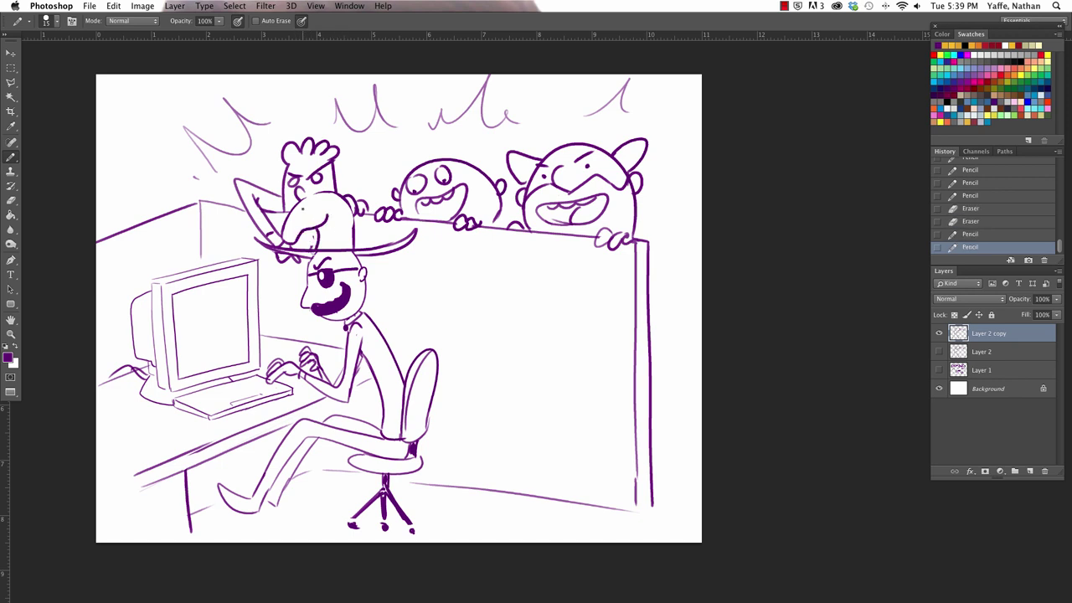
mouse_move(302, 212)
mouse_down()
mouse_move(306, 186)
mouse_move(292, 198)
mouse_move(263, 175)
mouse_move(290, 184)
mouse_move(281, 192)
mouse_move(293, 188)
mouse_move(299, 203)
mouse_move(273, 187)
mouse_up()
mouse_move(269, 173)
mouse_down()
mouse_move(308, 199)
mouse_move(320, 167)
mouse_move(320, 193)
mouse_up()
- Erase the hat's thick brim and redraw it as a rounded brim sweeping up behind the man's head
key(bracketright)
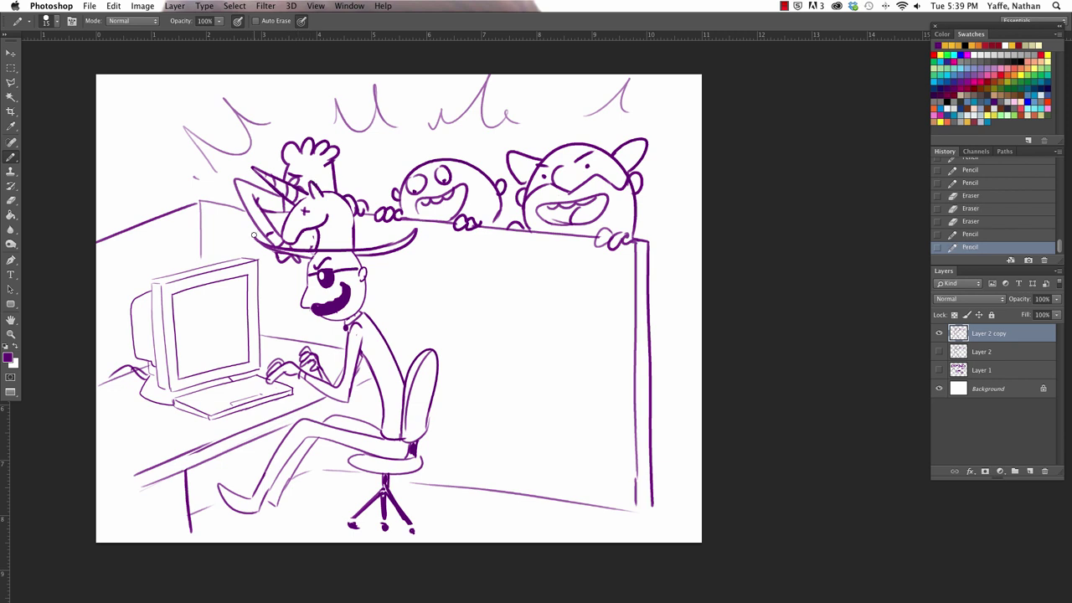
mouse_move(254, 235)
mouse_down()
mouse_move(340, 251)
mouse_move(330, 249)
mouse_move(417, 232)
mouse_up()
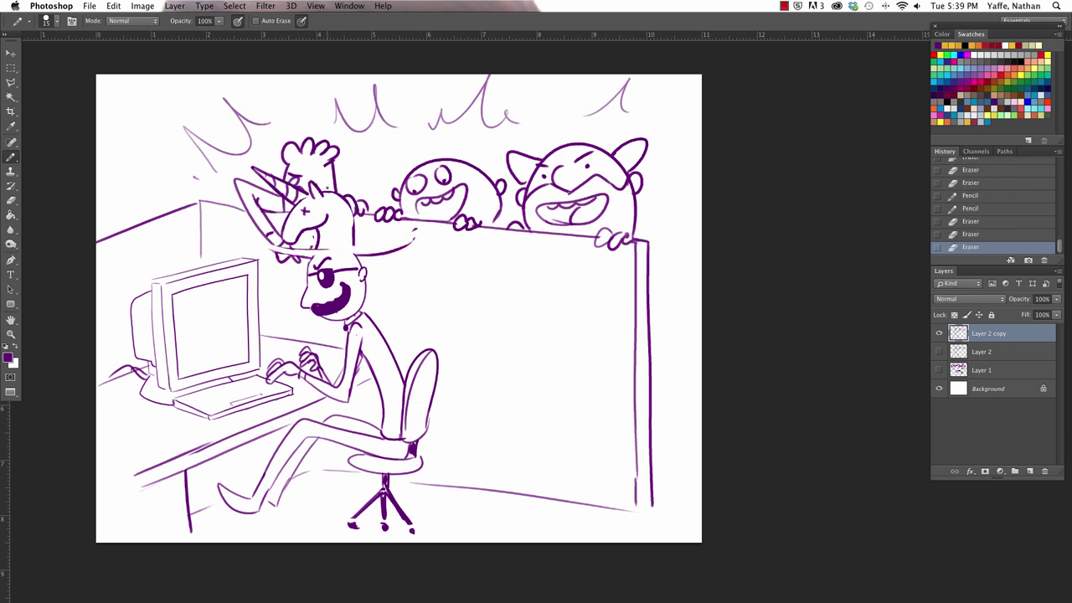
mouse_move(281, 249)
mouse_down()
mouse_move(426, 230)
mouse_move(365, 255)
mouse_move(401, 252)
mouse_move(414, 240)
mouse_move(330, 256)
mouse_move(265, 249)
mouse_up()
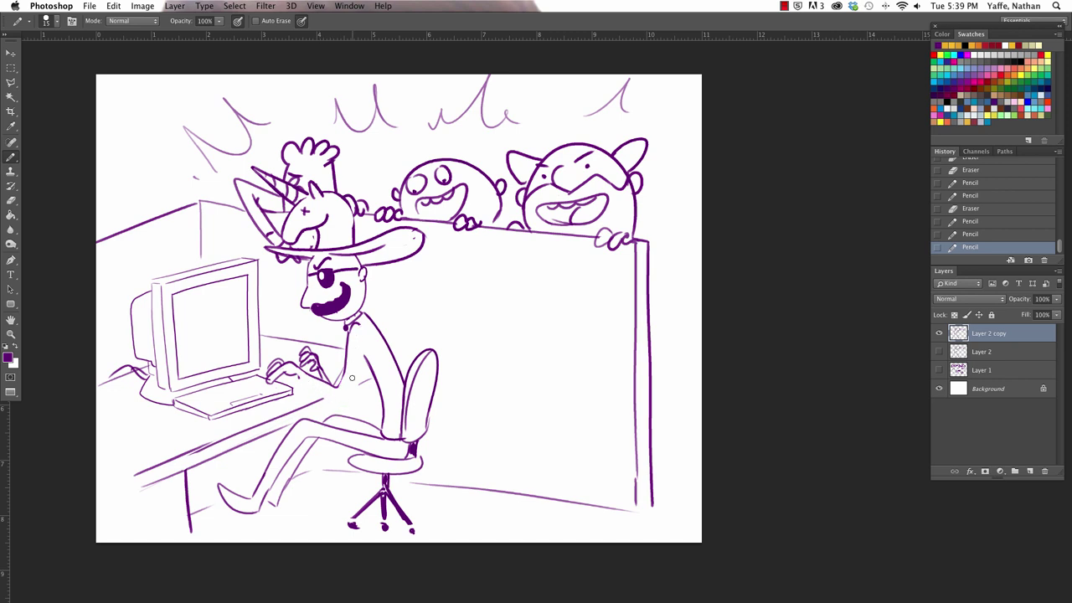
- Redraw the man's clothing as a pinstriped jacket with a broad sleeve and a diagonally striped necktie
mouse_move(370, 362)
mouse_down()
mouse_move(381, 425)
mouse_move(364, 367)
mouse_move(297, 391)
mouse_move(355, 406)
mouse_move(367, 364)
mouse_move(365, 422)
mouse_up()
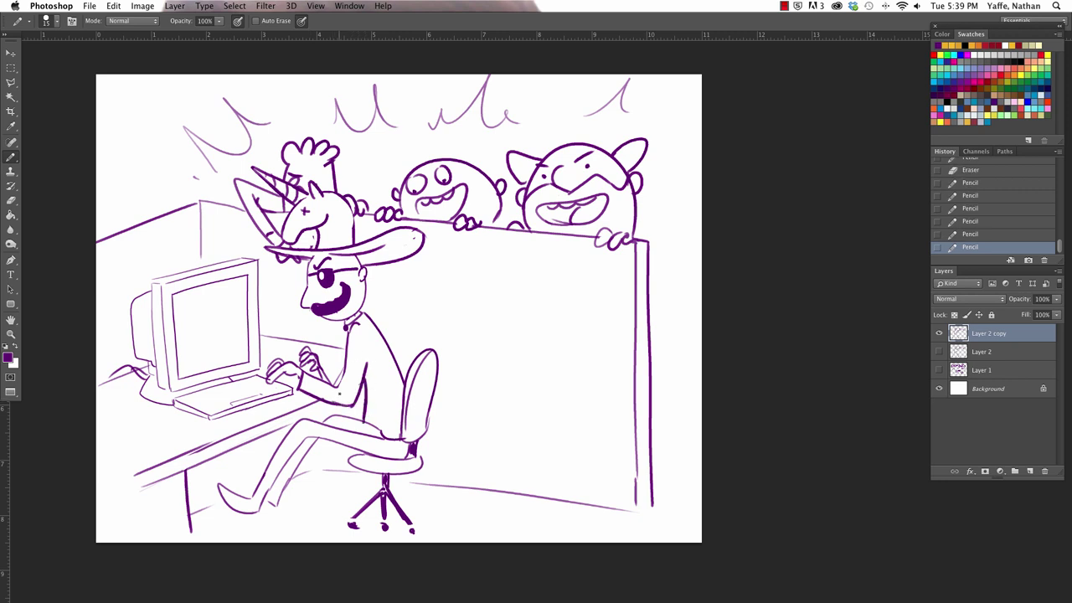
drag(305, 377, 345, 387)
drag(345, 337, 351, 395)
mouse_move(357, 350)
mouse_down()
mouse_move(352, 378)
mouse_move(363, 337)
mouse_move(379, 430)
mouse_move(391, 433)
mouse_up()
drag(387, 330, 397, 409)
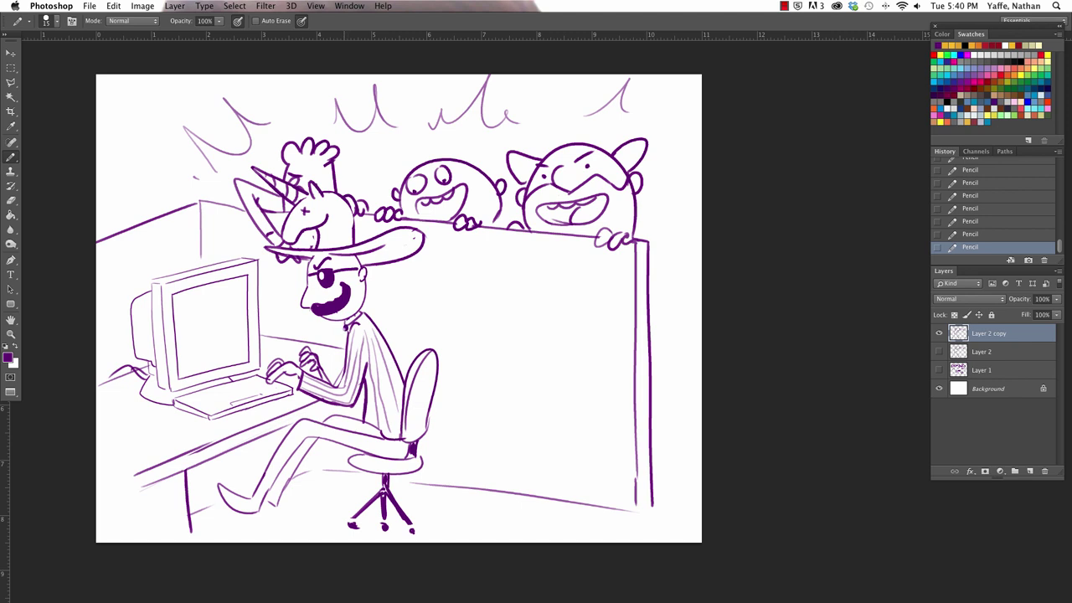
mouse_move(345, 328)
mouse_down()
mouse_move(328, 378)
mouse_move(347, 339)
mouse_move(326, 377)
mouse_move(340, 349)
mouse_up()
- Reshape the man's trouser legs with bolder outlines and add pinstripes along the thighs and shins
drag(328, 432, 402, 453)
drag(342, 421, 382, 434)
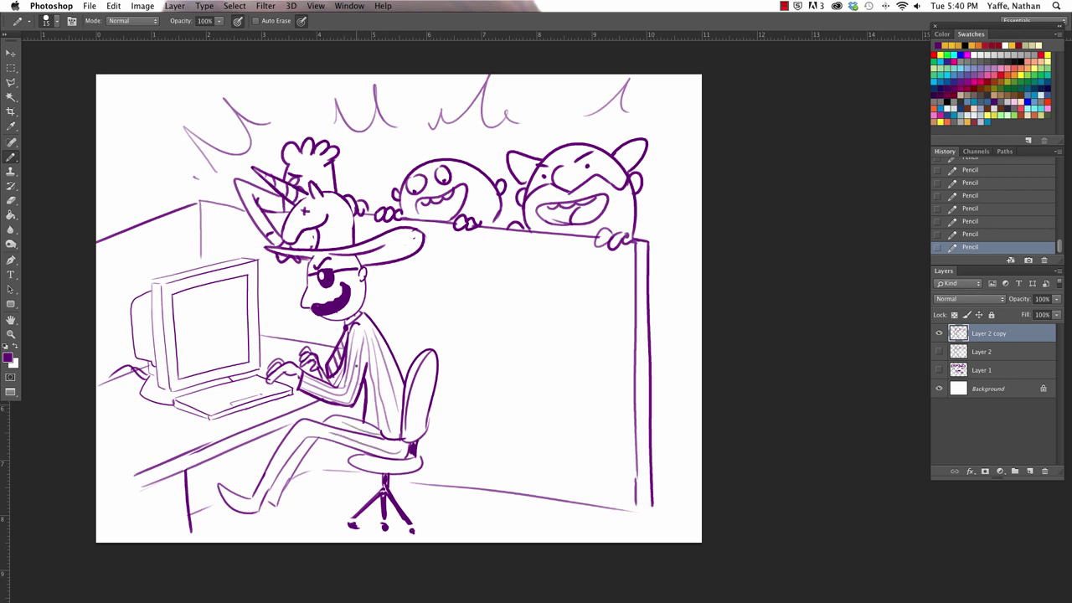
mouse_move(271, 479)
mouse_down()
mouse_move(266, 498)
mouse_move(316, 436)
mouse_up()
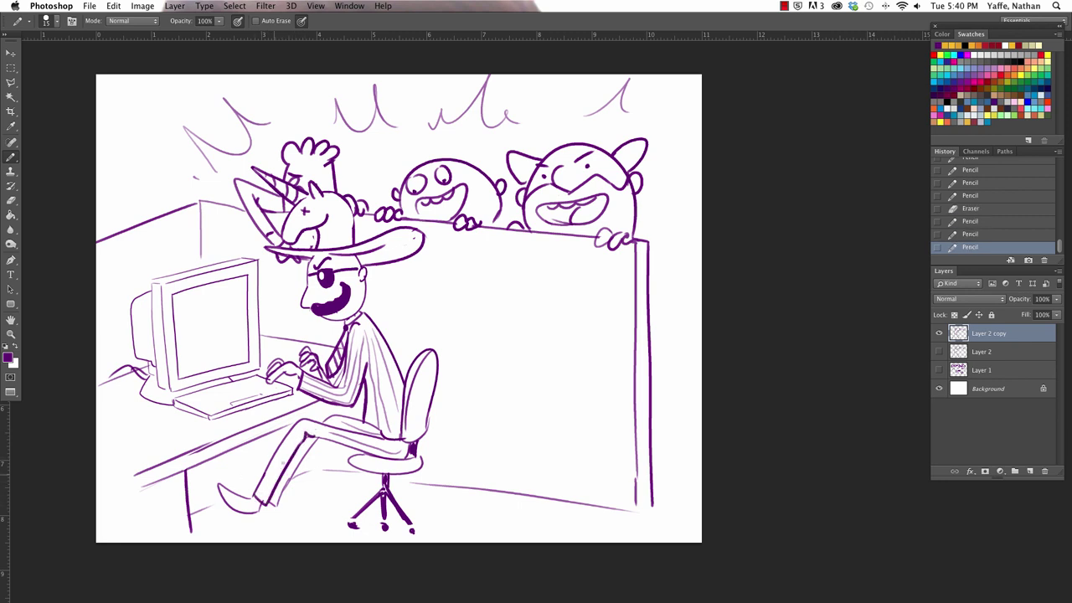
drag(259, 494, 296, 437)
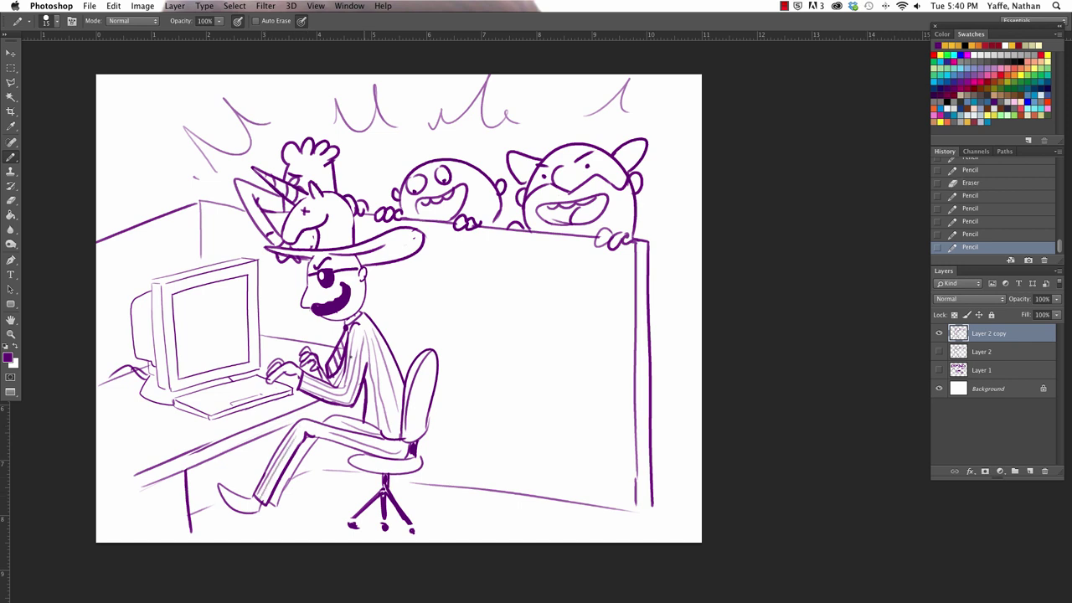
- Clean up the stray lines around the man's shin and along the hat's brim
drag(270, 494, 283, 461)
mouse_move(313, 254)
mouse_down()
mouse_move(355, 259)
mouse_move(348, 252)
mouse_move(417, 242)
mouse_up()
drag(412, 236, 421, 242)
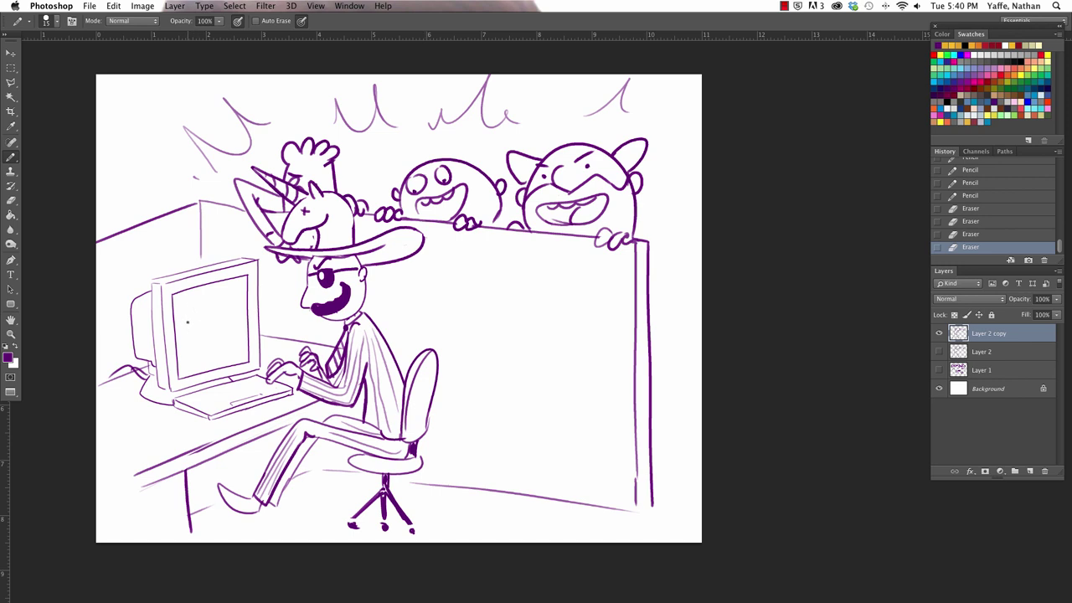
- Letter DON'T across the monitor screen with a thinner pencil
key(bracketleft)
key(bracketleft)
mouse_move(186, 316)
mouse_down()
mouse_move(186, 339)
mouse_move(216, 322)
mouse_up()
mouse_move(221, 300)
mouse_down()
mouse_move(230, 314)
mouse_move(236, 294)
mouse_up()
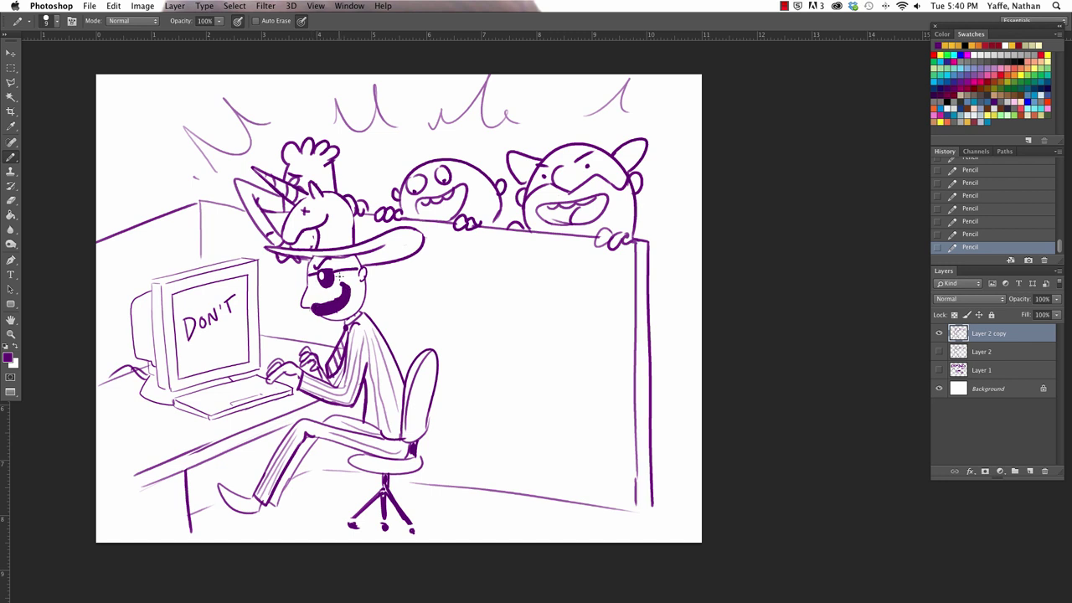
- Erase the word on the monitor, tidy the end of the man's smile, and letter XL high on the screen
key(e)
drag(338, 290, 349, 278)
mouse_move(185, 315)
mouse_down()
mouse_move(195, 340)
mouse_move(202, 315)
mouse_move(208, 331)
mouse_move(214, 300)
mouse_move(231, 308)
mouse_move(235, 293)
mouse_move(198, 312)
mouse_move(236, 306)
mouse_up()
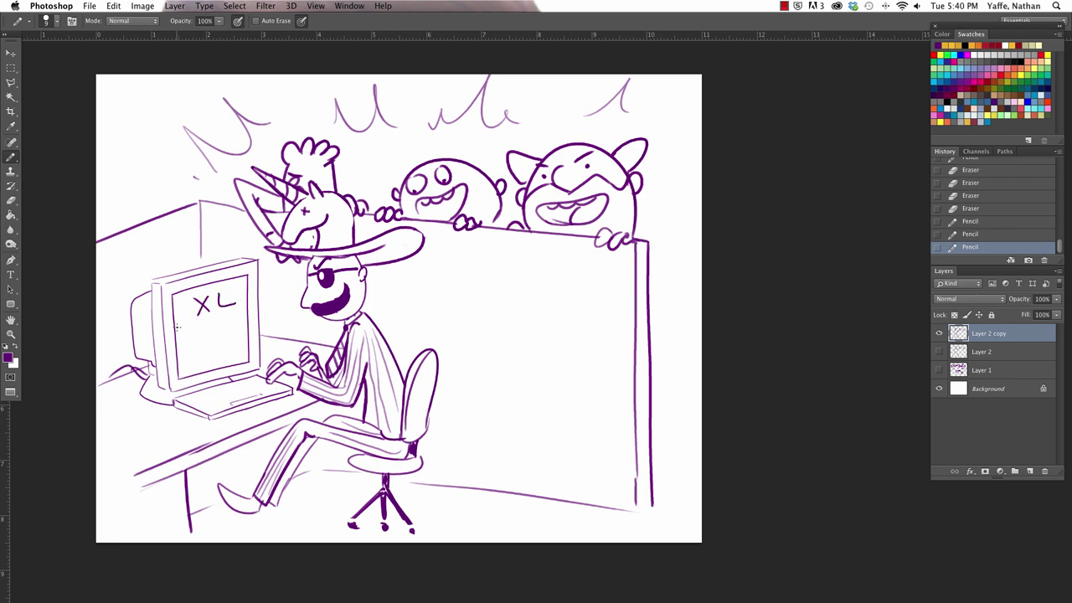
- Draw a two-column table under XL with both columns headed WORK and the values 2% and 12%
drag(176, 327, 241, 317)
key(super+z)
drag(176, 327, 238, 315)
drag(179, 330, 242, 328)
mouse_move(178, 337)
mouse_down()
mouse_move(244, 330)
mouse_move(199, 353)
mouse_up()
mouse_move(199, 346)
mouse_down()
mouse_move(192, 353)
mouse_move(234, 344)
mouse_up()
drag(238, 336, 239, 339)
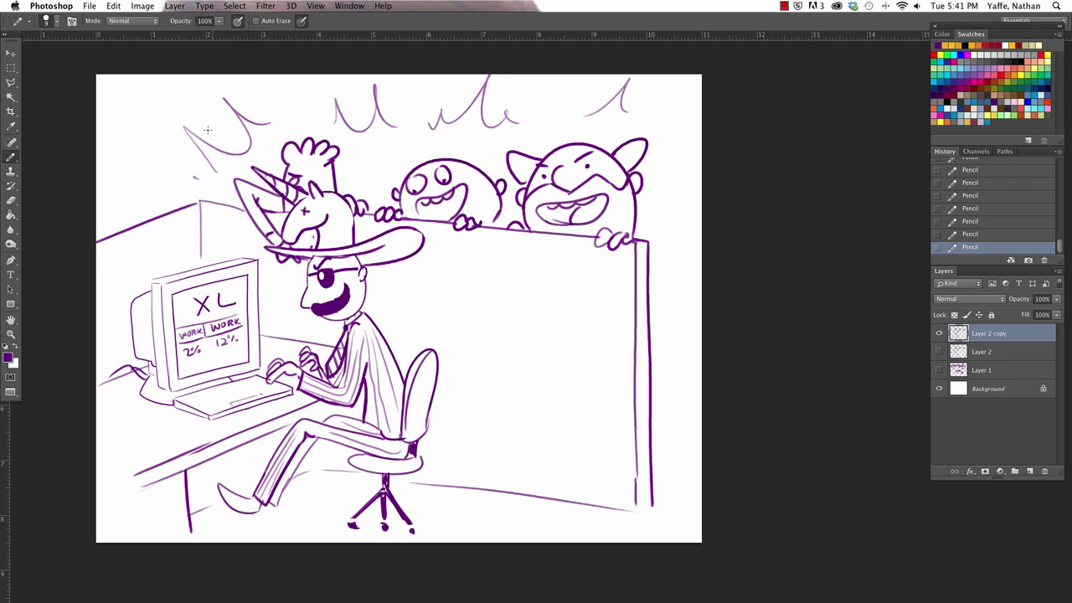
- Draw a framed chart with a rising arrow line on the cubicle wall behind the monitor
mouse_move(115, 251)
mouse_down()
mouse_move(171, 226)
mouse_move(177, 263)
mouse_move(118, 309)
mouse_move(153, 285)
mouse_move(128, 273)
mouse_move(169, 233)
mouse_up()
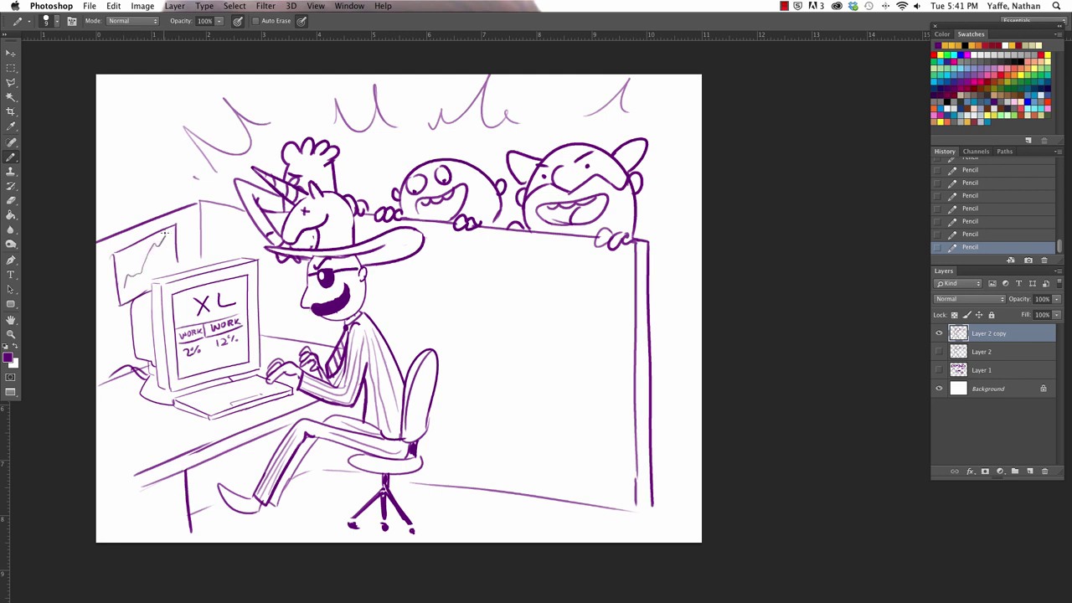
mouse_move(126, 289)
mouse_down()
mouse_move(172, 263)
mouse_move(125, 289)
mouse_up()
drag(151, 254, 152, 276)
- Give the middle coworker a tiny mouth and raised eyebrows, and turn the rightmost coworker into a full round head with a spike on top
mouse_move(434, 198)
mouse_down()
mouse_move(466, 192)
mouse_move(449, 218)
mouse_move(423, 198)
mouse_move(440, 203)
mouse_move(423, 159)
mouse_move(452, 146)
mouse_up()
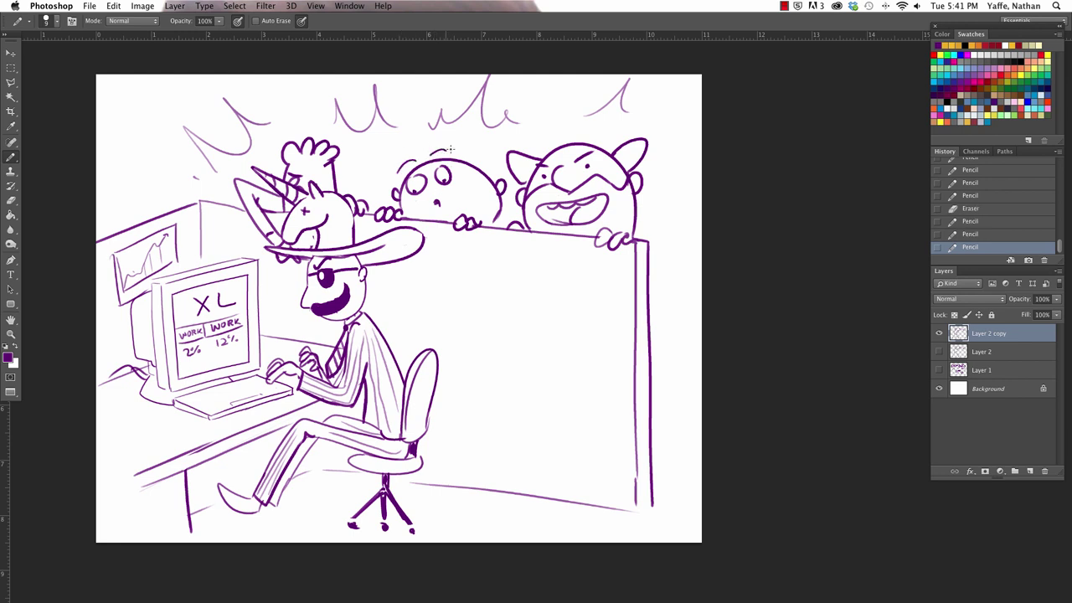
drag(593, 153, 540, 163)
mouse_move(606, 231)
mouse_down()
mouse_move(595, 244)
mouse_move(627, 239)
mouse_move(512, 235)
mouse_move(553, 261)
mouse_up()
drag(563, 267, 628, 236)
drag(568, 142, 569, 101)
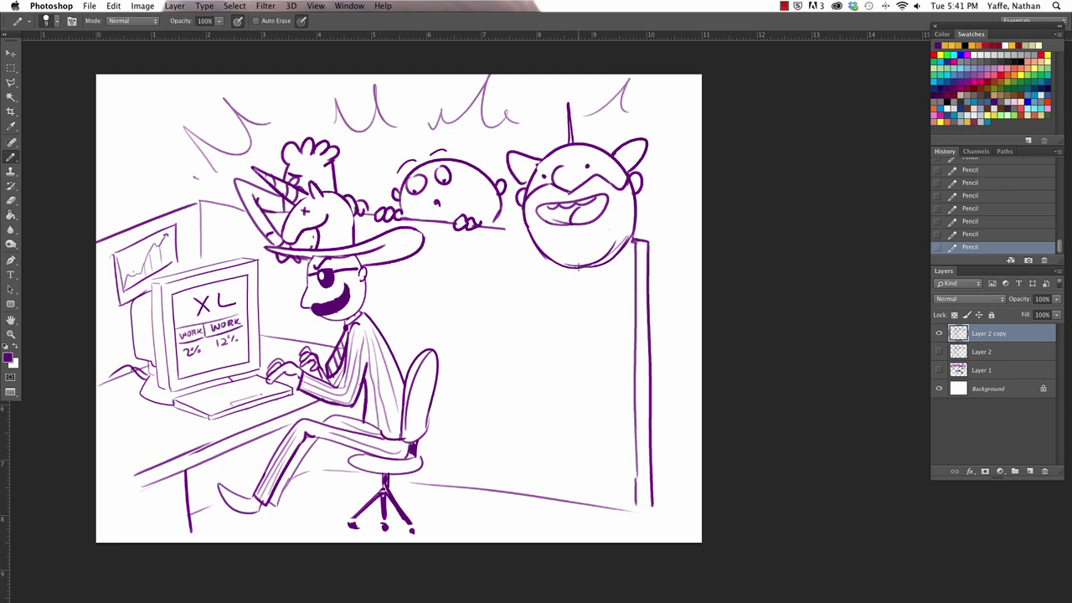
- Draw a straight pole from the rightmost head down to the floor, with blood dripping where they meet
drag(578, 265, 578, 494)
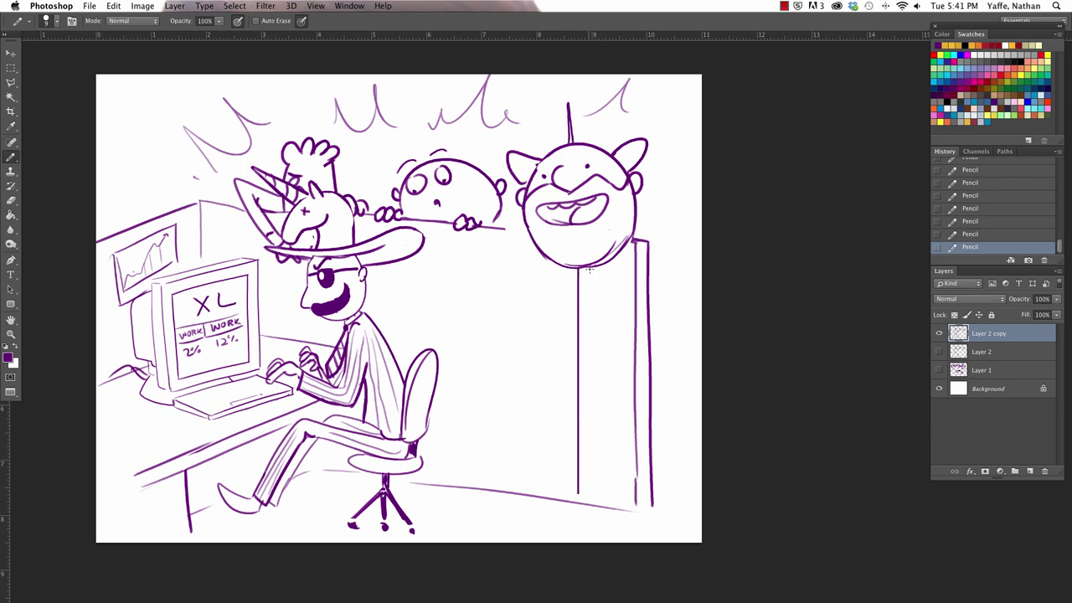
drag(589, 269, 588, 520)
drag(578, 479, 578, 519)
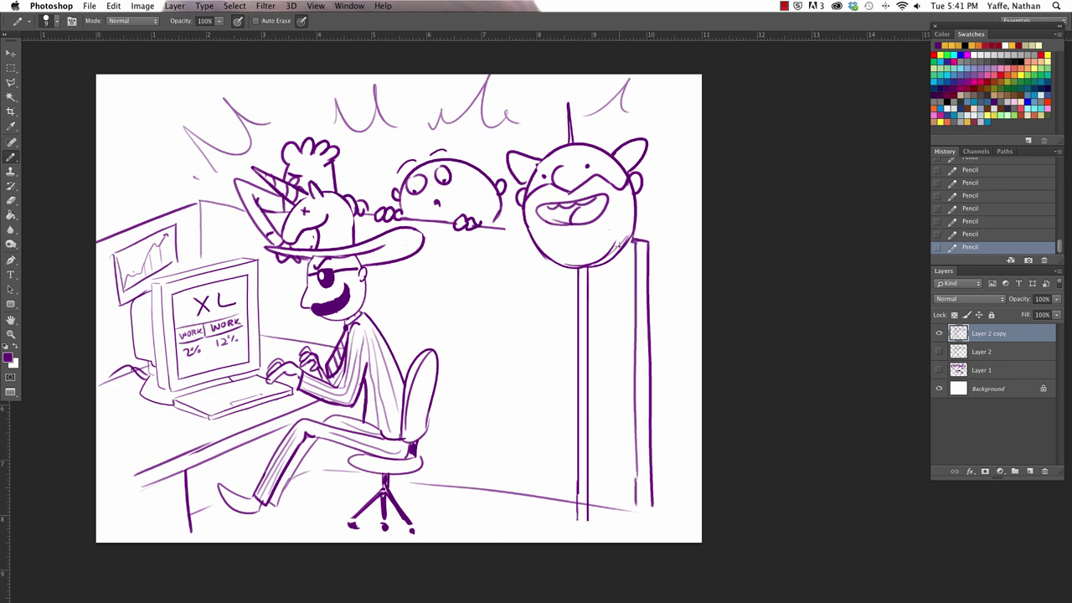
mouse_move(582, 269)
mouse_down()
mouse_move(593, 300)
mouse_move(582, 335)
mouse_move(596, 276)
mouse_move(572, 280)
mouse_up()
drag(575, 266, 577, 276)
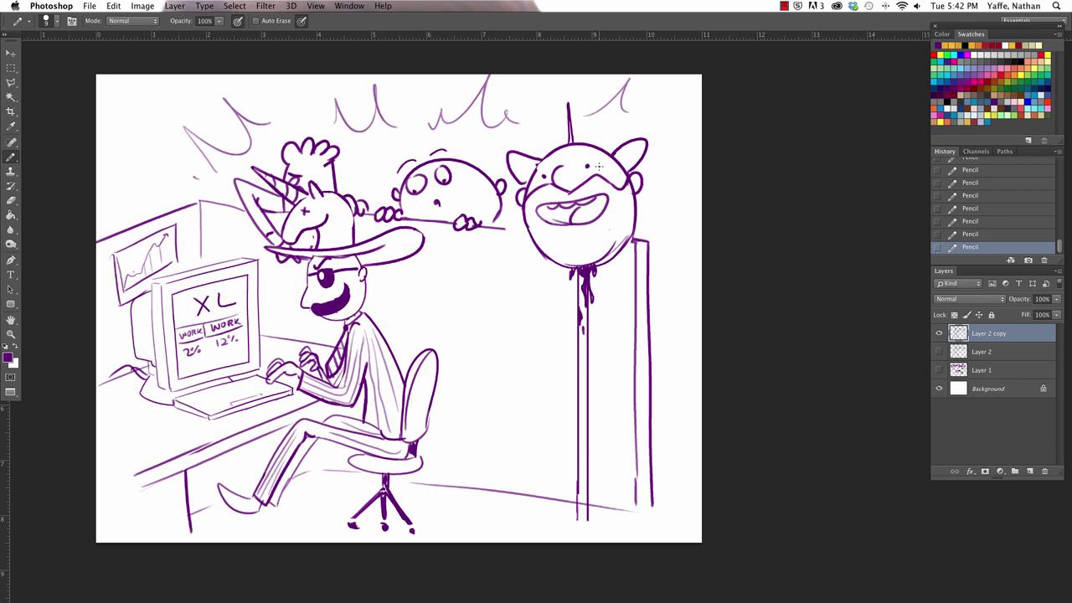
- Reshape the middle coworker's eyebrows and draw a katana with guard and wrapped handle on the wall behind the man
mouse_move(444, 179)
mouse_down()
mouse_move(417, 186)
mouse_move(445, 176)
mouse_move(425, 186)
mouse_move(434, 150)
mouse_move(444, 151)
mouse_up()
mouse_move(394, 278)
mouse_down()
mouse_move(425, 285)
mouse_move(424, 299)
mouse_move(553, 299)
mouse_up()
drag(429, 295, 560, 305)
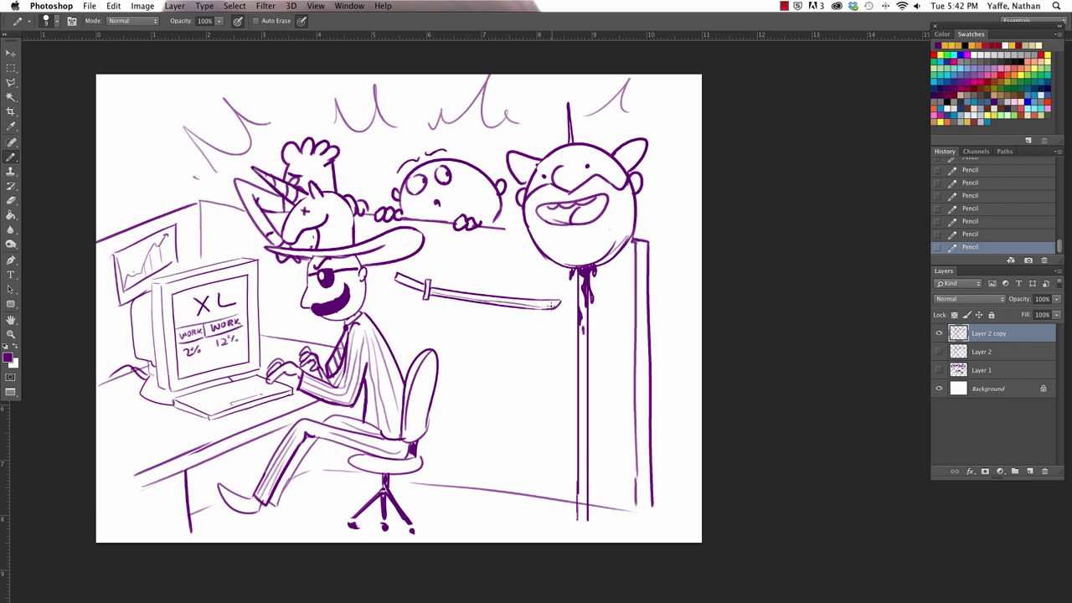
drag(542, 307, 559, 304)
mouse_move(415, 280)
mouse_down()
mouse_move(421, 288)
mouse_move(408, 284)
mouse_up()
- Adjust the leftmost coworker's face and add two wall brackets holding the katana, clearing the blade lines that cross them
mouse_move(313, 176)
mouse_down()
mouse_move(321, 187)
mouse_move(333, 160)
mouse_up()
mouse_move(451, 305)
mouse_down()
mouse_move(452, 283)
mouse_move(454, 305)
mouse_move(507, 290)
mouse_up()
drag(509, 290, 510, 310)
drag(454, 292, 509, 312)
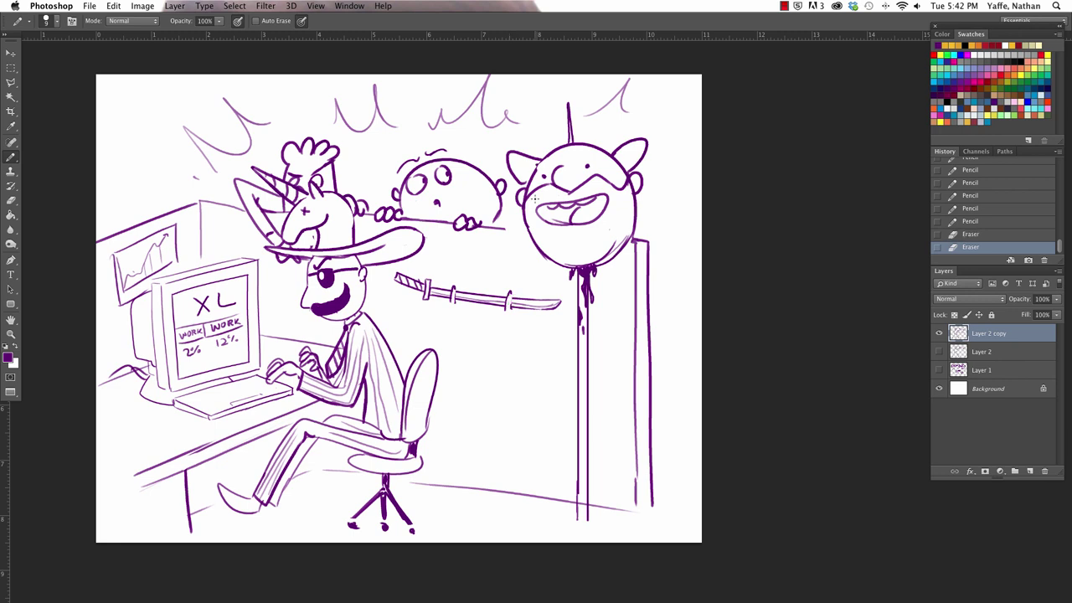
mouse_move(451, 295)
mouse_down()
mouse_move(452, 307)
mouse_move(457, 298)
mouse_move(508, 315)
mouse_move(511, 301)
mouse_up()
- Hatch the shaded back of the man's lower trouser leg and add blood drips near the katana's tip
mouse_move(279, 495)
mouse_down()
mouse_move(271, 506)
mouse_move(312, 437)
mouse_up()
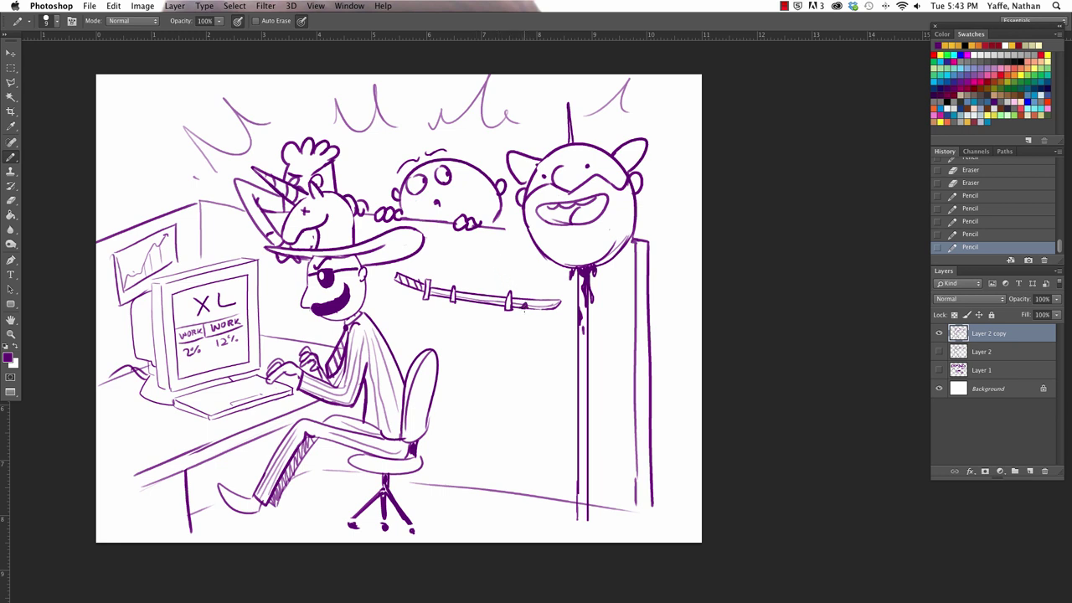
mouse_move(531, 307)
mouse_down()
mouse_move(537, 317)
mouse_move(545, 307)
mouse_up()
click(549, 306)
- Strengthen the monitor's outer contours with a thicker pencil along its back, upper edge and side
key(bracketright)
key(bracketright)
mouse_move(134, 301)
mouse_down()
mouse_move(153, 291)
mouse_move(138, 358)
mouse_move(133, 327)
mouse_move(149, 361)
mouse_up()
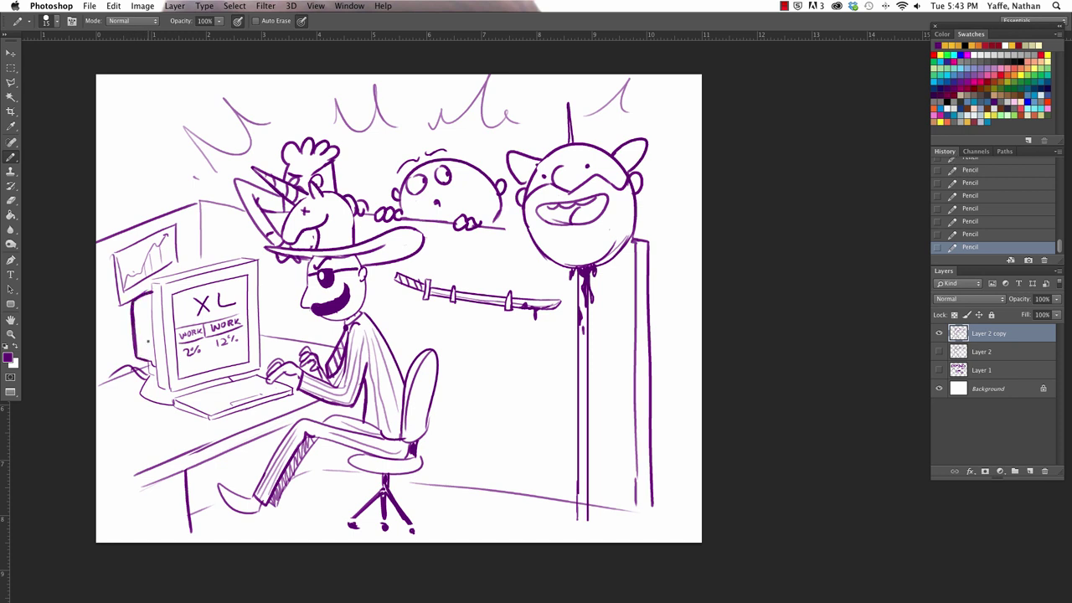
mouse_move(153, 291)
mouse_down()
mouse_move(150, 278)
mouse_move(253, 255)
mouse_up()
drag(261, 370, 257, 256)
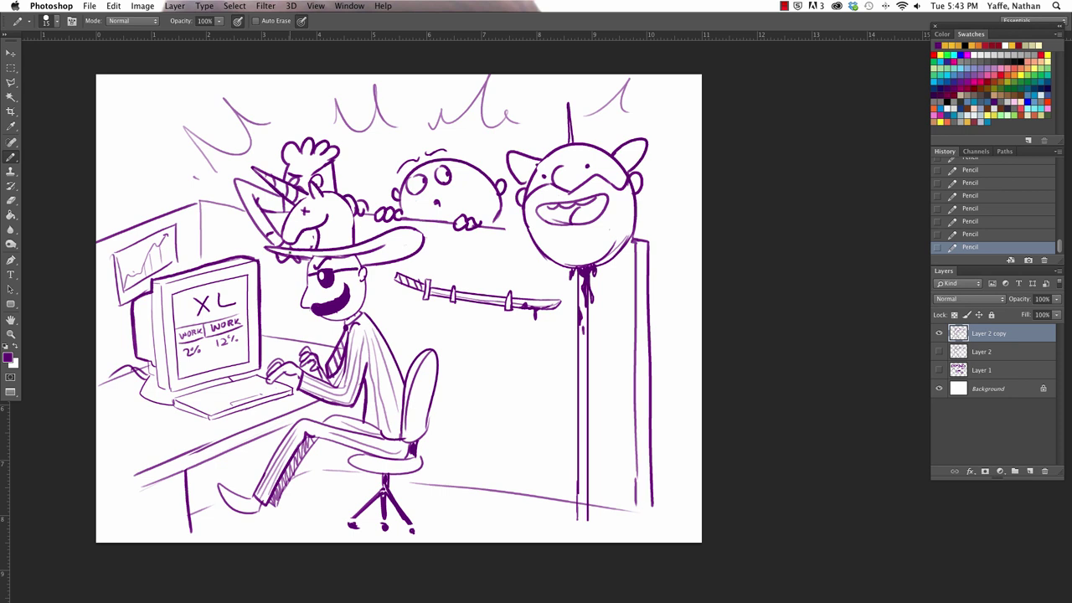
- Tidy the foot of the pole, then erase the spike above the impaled head and redraw it with a sharp point
drag(583, 512, 583, 511)
scroll(612, 455, down, 1)
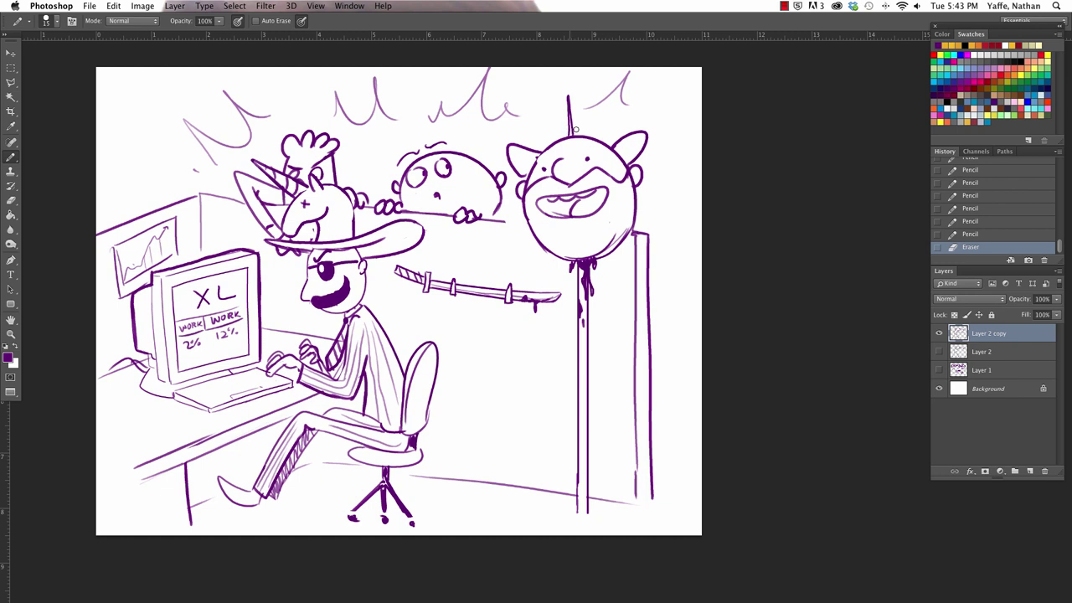
drag(574, 132, 567, 72)
drag(567, 134, 572, 90)
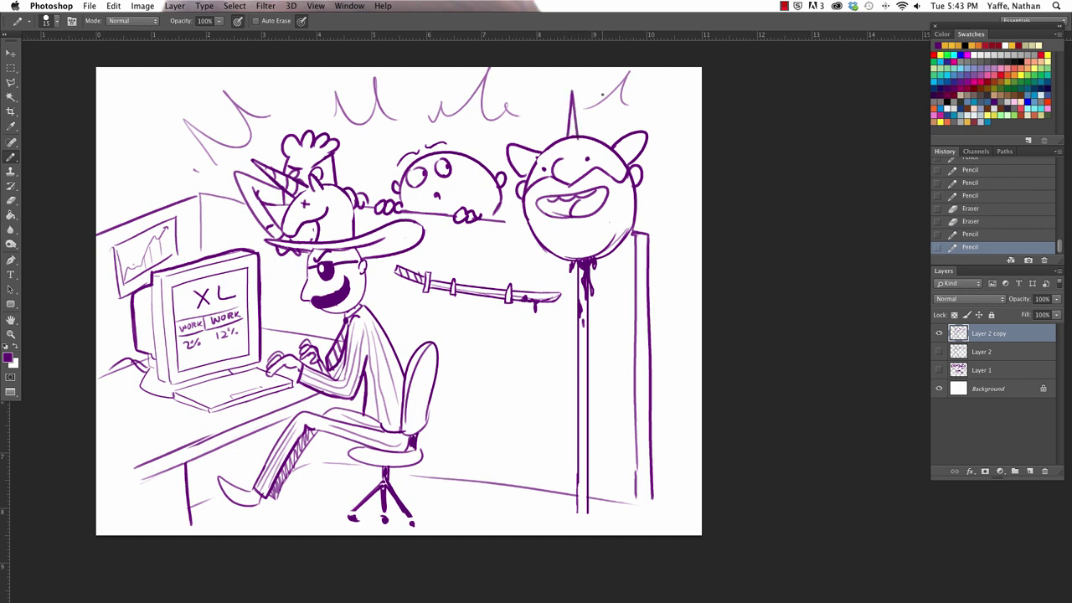
- Replace the impaled head's eyes with X marks and draw blood dripping from the corner of its mouth
scroll(617, 382, down, 5)
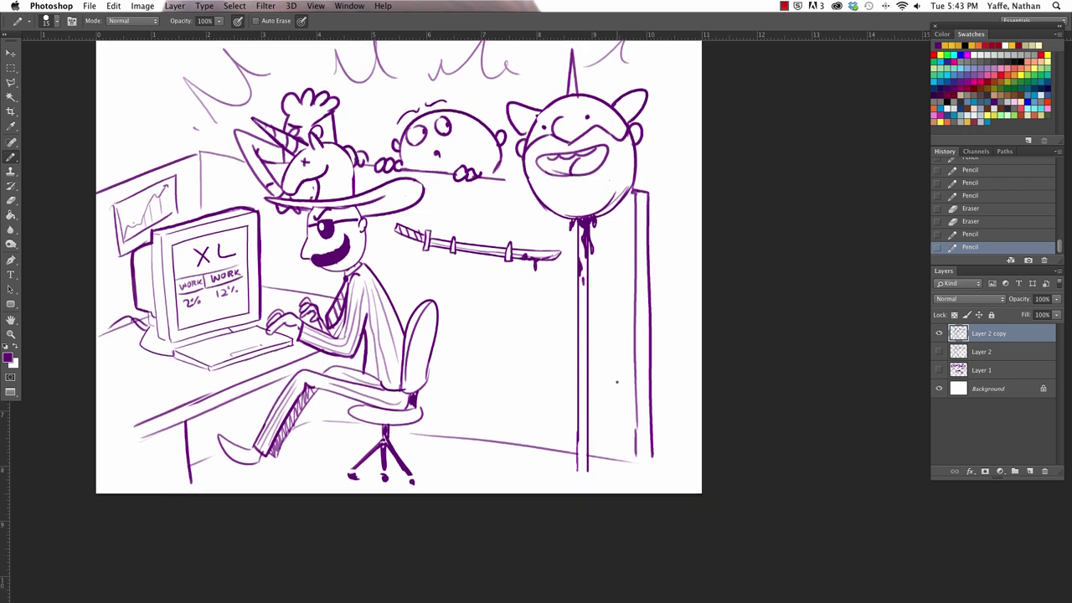
drag(276, 323, 283, 323)
mouse_move(594, 169)
mouse_down()
mouse_move(597, 186)
mouse_move(606, 159)
mouse_up()
mouse_move(582, 112)
mouse_down()
mouse_move(594, 122)
mouse_move(540, 133)
mouse_up()
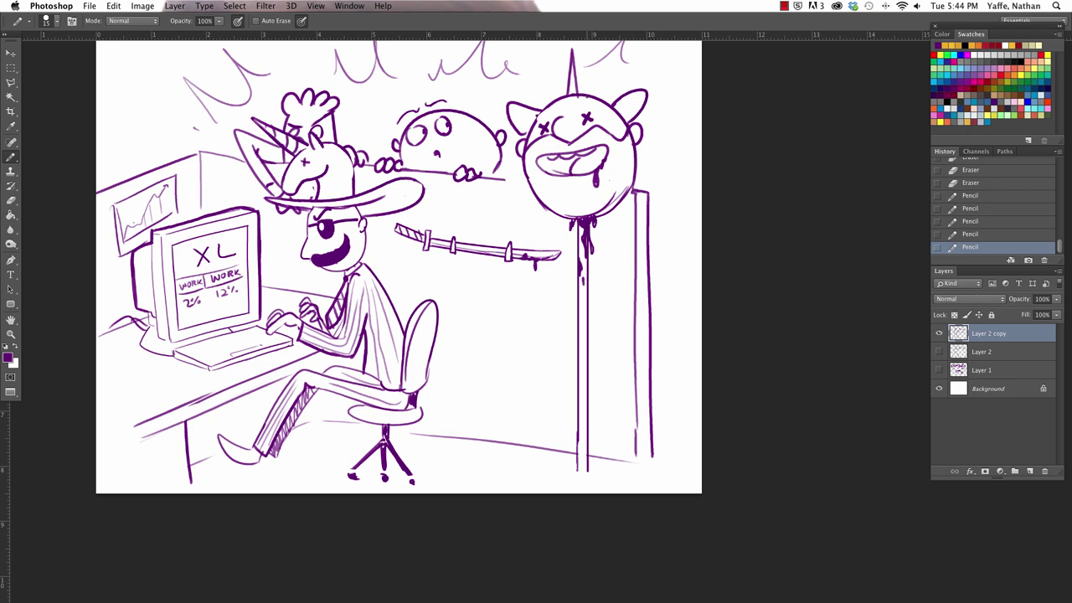
- Erase the man's far hand at the keyboard and sketch his other arm raised behind his shoulder, with a hand beside the katana
drag(305, 305, 336, 336)
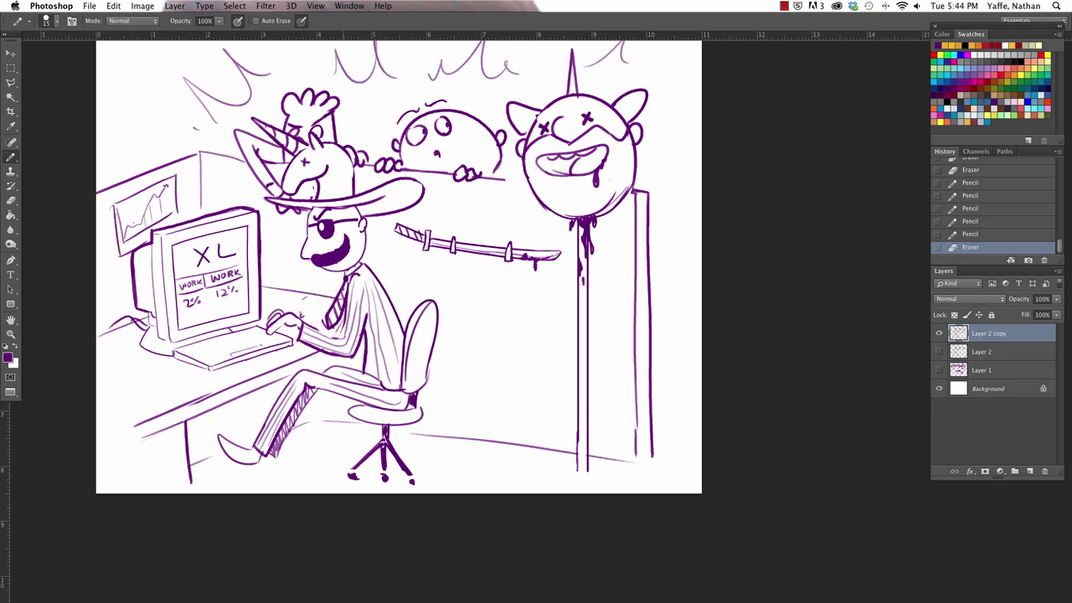
mouse_move(370, 269)
mouse_down()
mouse_move(389, 270)
mouse_move(388, 245)
mouse_up()
mouse_move(382, 288)
mouse_down()
mouse_move(400, 248)
mouse_move(383, 246)
mouse_move(402, 250)
mouse_move(394, 256)
mouse_move(397, 239)
mouse_move(378, 245)
mouse_up()
key(e)
mouse_move(387, 238)
mouse_down()
mouse_move(381, 246)
mouse_move(393, 251)
mouse_up()
key(b)
key(e)
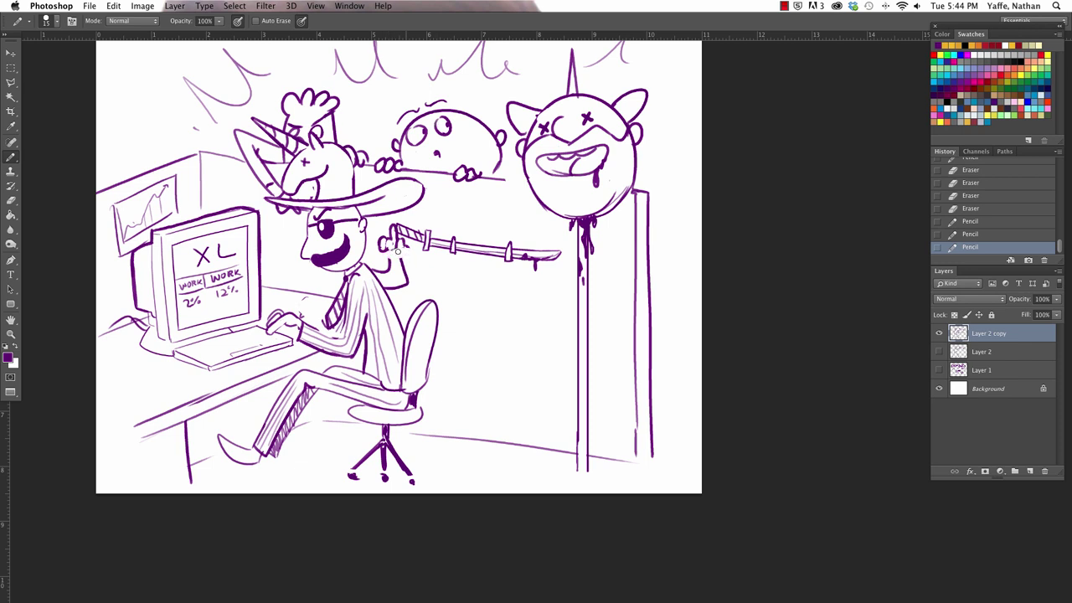
- Redraw the raised hand's fingers, cuff and sleeve, erasing the rough arm lines beneath them
mouse_move(398, 251)
mouse_down()
mouse_move(405, 245)
mouse_move(394, 253)
mouse_move(408, 260)
mouse_up()
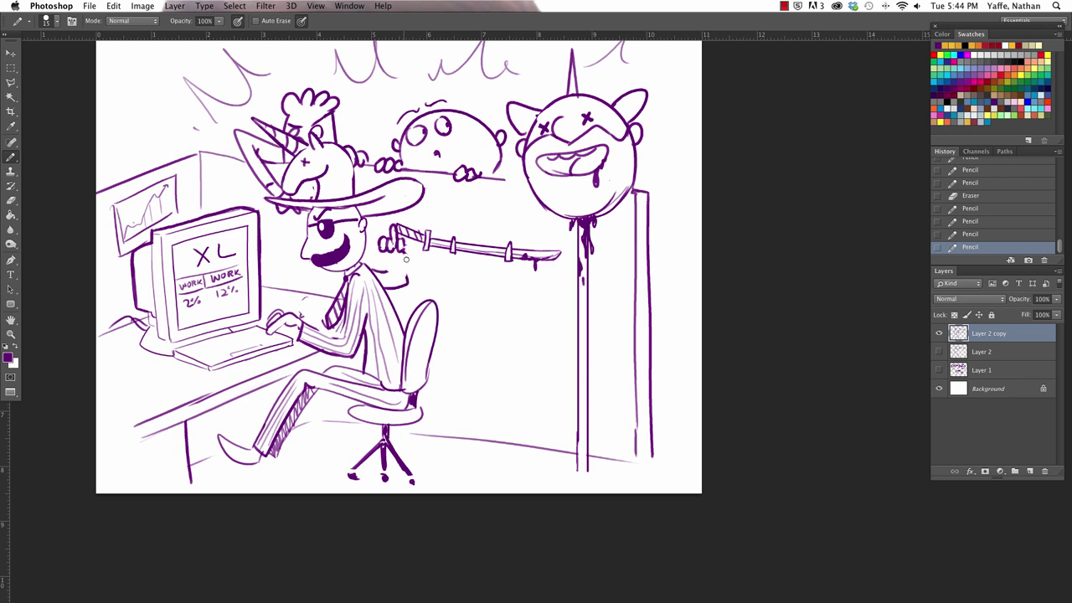
mouse_move(408, 263)
mouse_down()
mouse_move(387, 263)
mouse_move(393, 249)
mouse_move(409, 251)
mouse_move(408, 277)
mouse_up()
mouse_move(397, 283)
mouse_down()
mouse_move(411, 285)
mouse_move(387, 277)
mouse_move(410, 302)
mouse_move(407, 250)
mouse_move(394, 249)
mouse_up()
key(super+z)
drag(390, 243, 392, 251)
mouse_move(391, 241)
mouse_down()
mouse_move(390, 264)
mouse_move(406, 266)
mouse_move(398, 289)
mouse_move(409, 295)
mouse_up()
key(e)
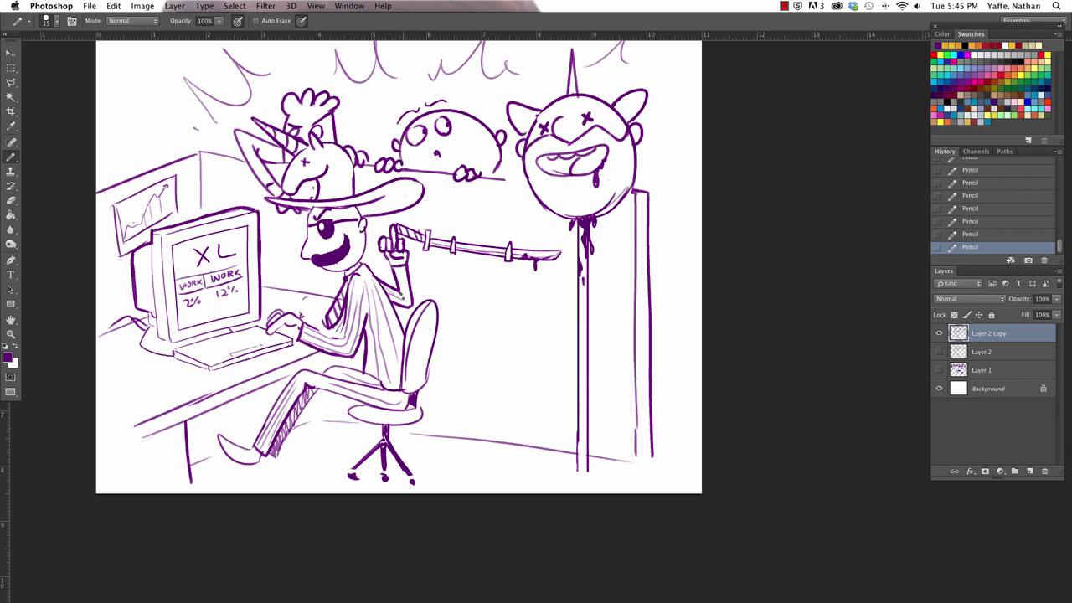
- Add buttons to the typing arm's sleeve cuff and extend the raised middle finger
drag(303, 334, 311, 341)
click(316, 340)
key(e)
mouse_move(394, 222)
mouse_down()
mouse_move(392, 235)
mouse_move(390, 206)
mouse_move(398, 239)
mouse_move(394, 220)
mouse_up()
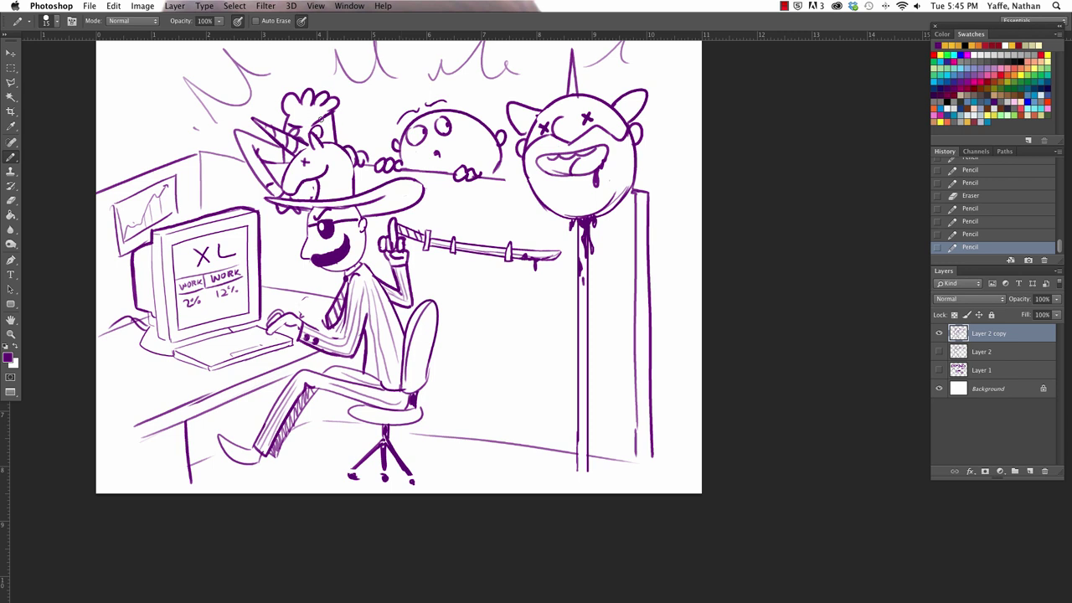
- Give the leftmost coworker a worried look and extend the cubicle wall's upper edge to the impaled head
mouse_move(310, 121)
mouse_down()
mouse_move(293, 117)
mouse_move(325, 124)
mouse_up()
click(304, 162)
drag(505, 178, 526, 179)
scroll(399, 268, up, 2)
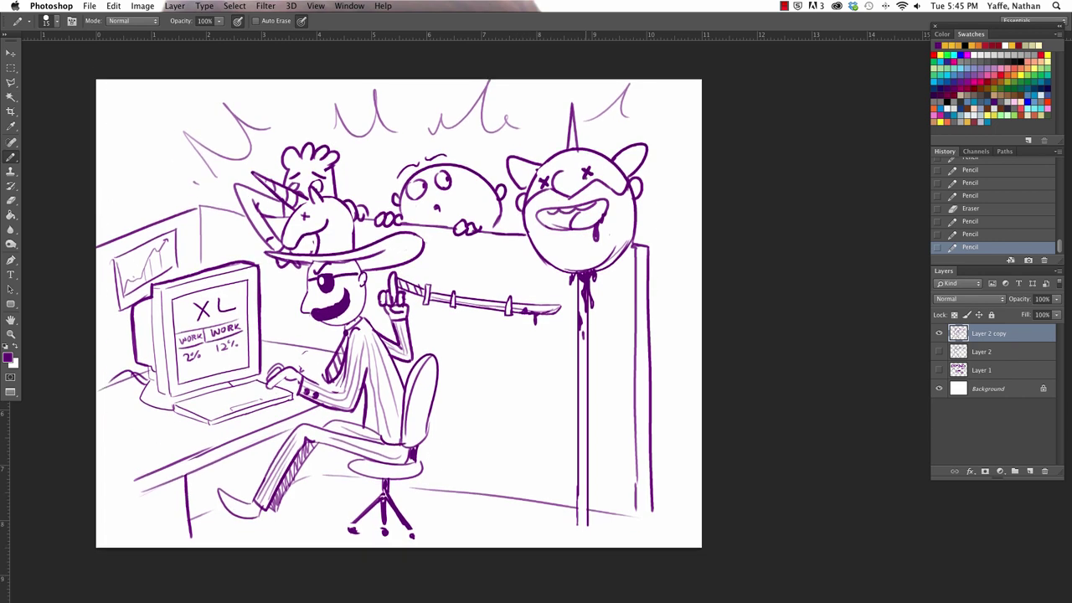
- Add a new layer and letter DROLV'D in large red strokes across the drawing
click(1030, 471)
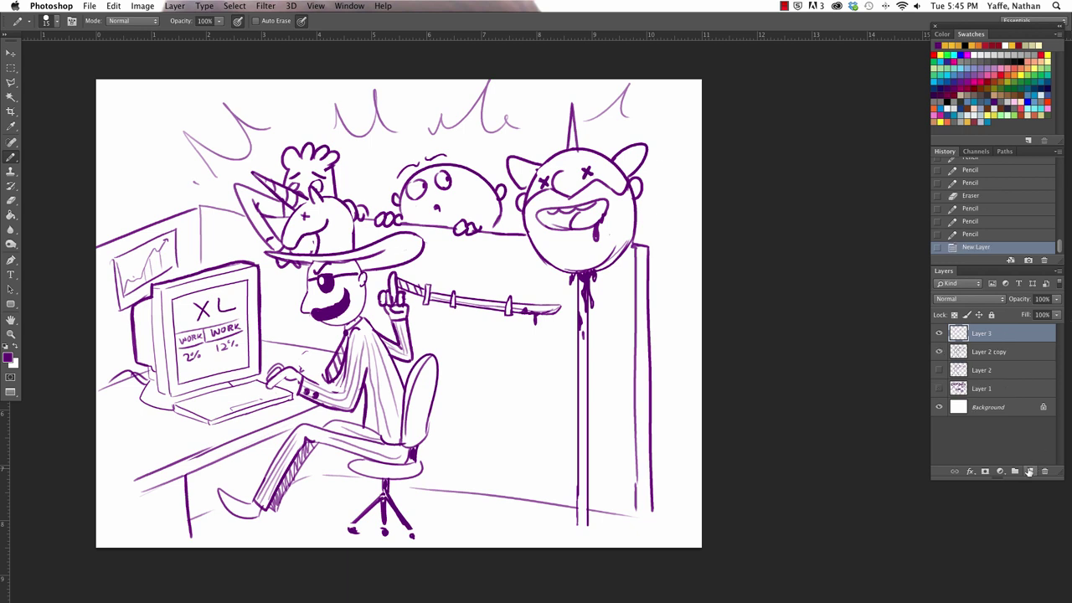
click(996, 76)
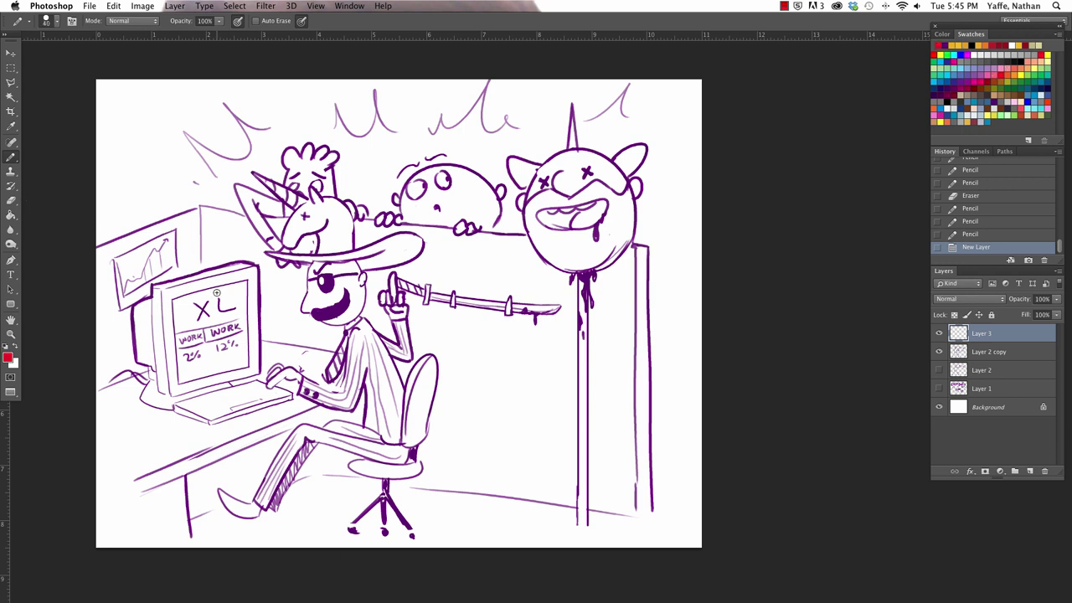
mouse_move(122, 226)
mouse_down()
mouse_move(238, 387)
mouse_move(226, 406)
mouse_up()
mouse_move(287, 289)
mouse_down()
mouse_move(277, 215)
mouse_move(335, 263)
mouse_up()
drag(348, 199, 434, 225)
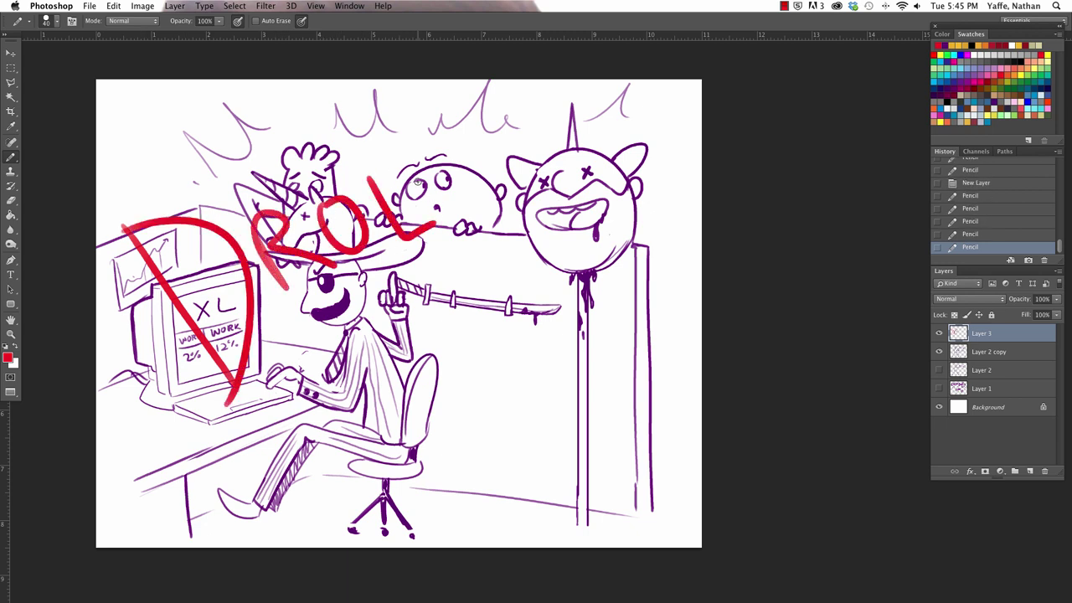
drag(413, 168, 459, 206)
drag(453, 151, 490, 123)
drag(479, 125, 538, 197)
mouse_move(513, 132)
mouse_down()
mouse_move(536, 129)
mouse_move(526, 206)
mouse_up()
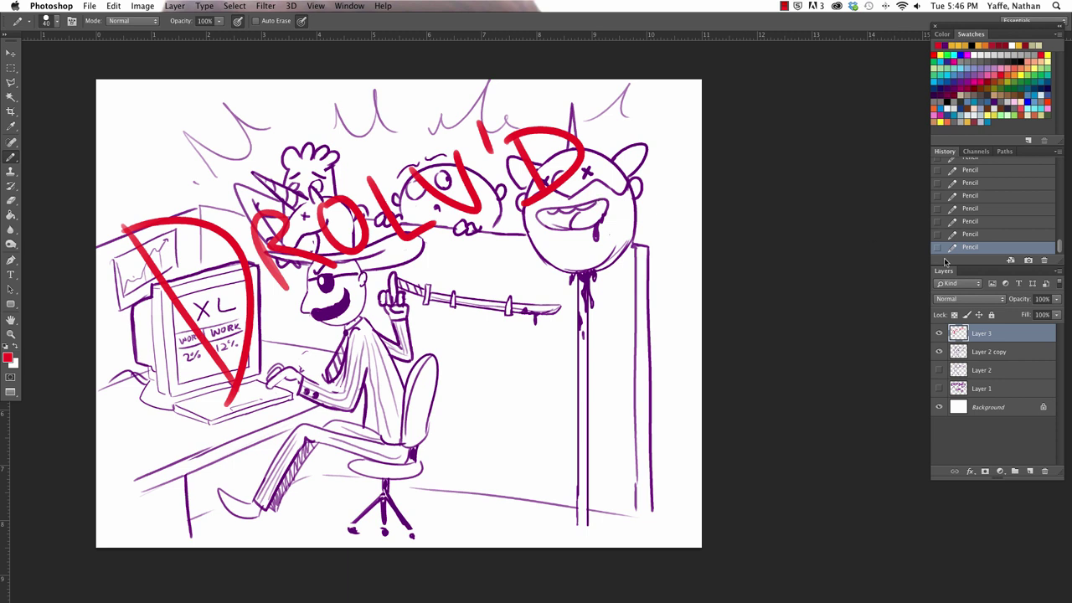
- Toggle the red lettering layer's visibility to compare the drawing, leaving the layer hidden
click(939, 334)
click(939, 334)
click(939, 334)
click(939, 335)
click(939, 334)
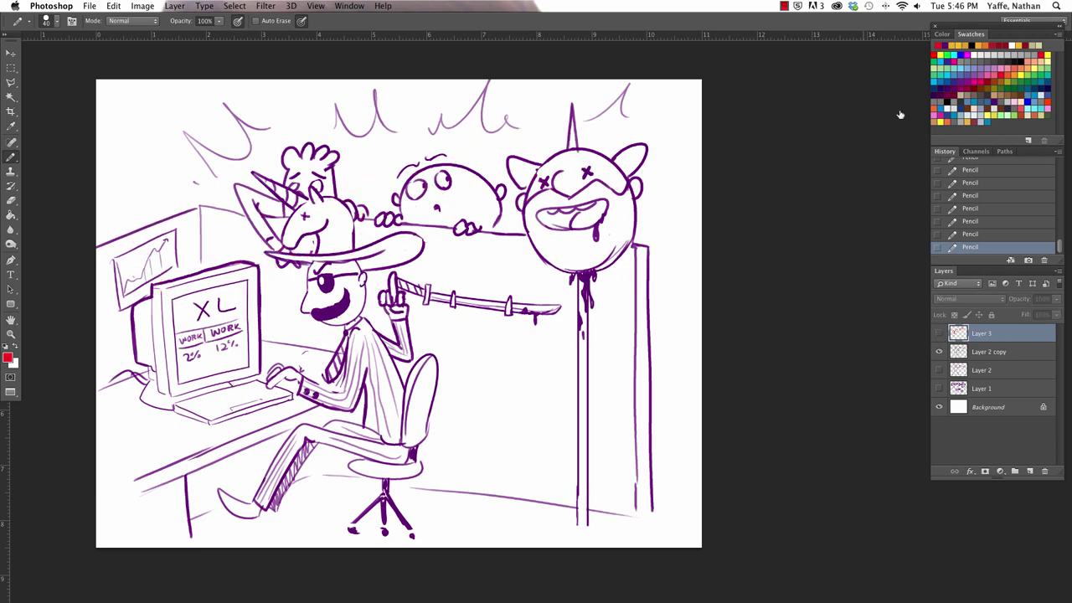